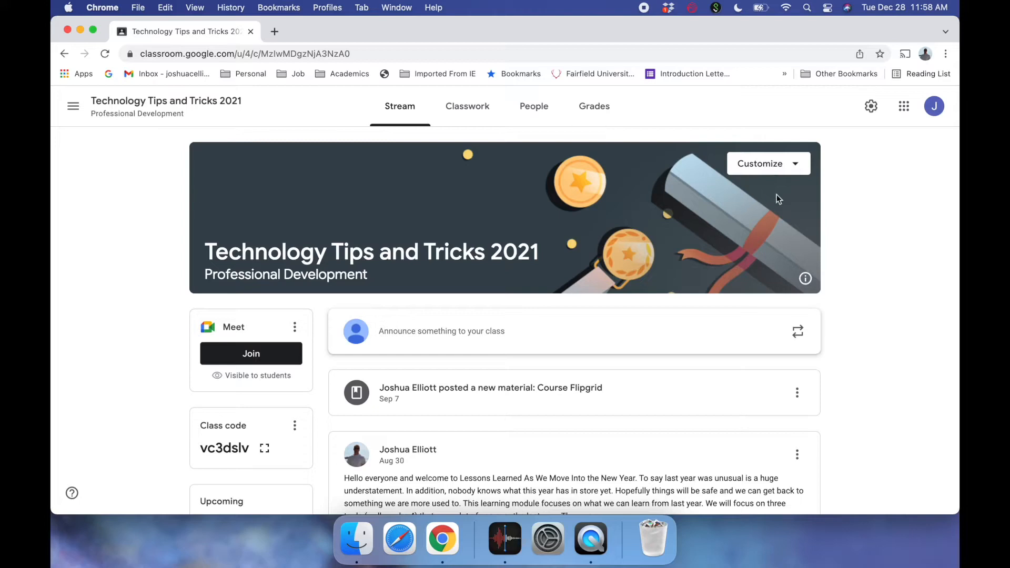
- Look through the class settings, then return to the class stream
{"action": "left_click", "coordinate": [871, 107]}
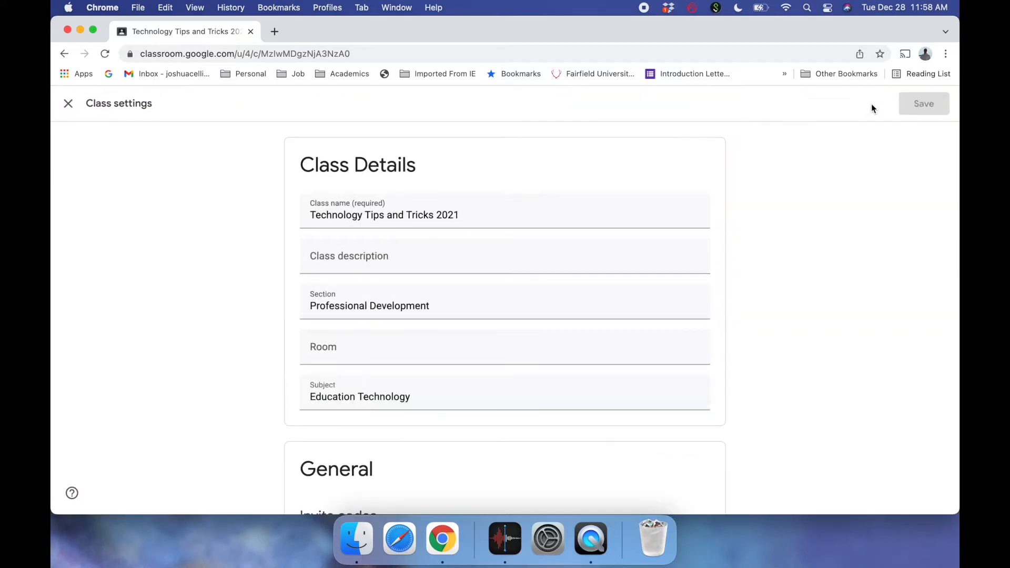
{"action": "scroll", "coordinate": [700, 267], "scroll_direction": "down", "scroll_amount": 5}
{"action": "scroll", "coordinate": [700, 268], "scroll_direction": "down", "scroll_amount": 5}
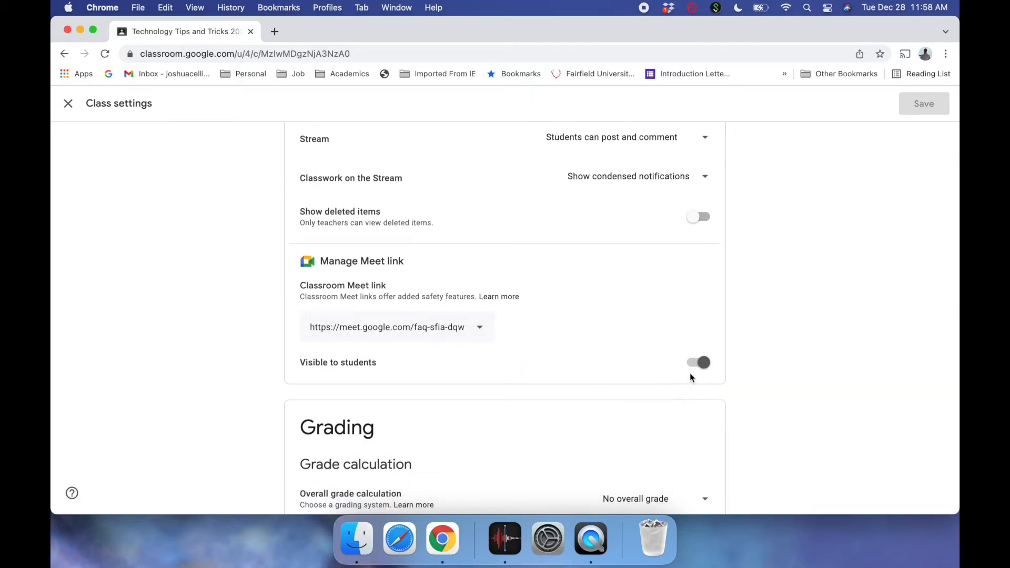
{"action": "scroll", "coordinate": [831, 241], "scroll_direction": "up", "scroll_amount": 10}
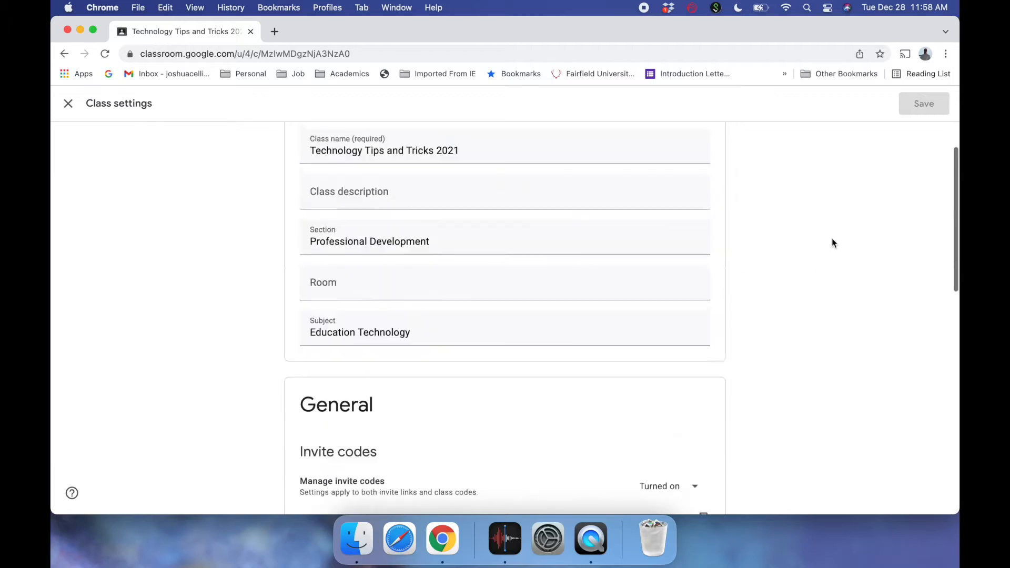
{"action": "left_click", "coordinate": [68, 104]}
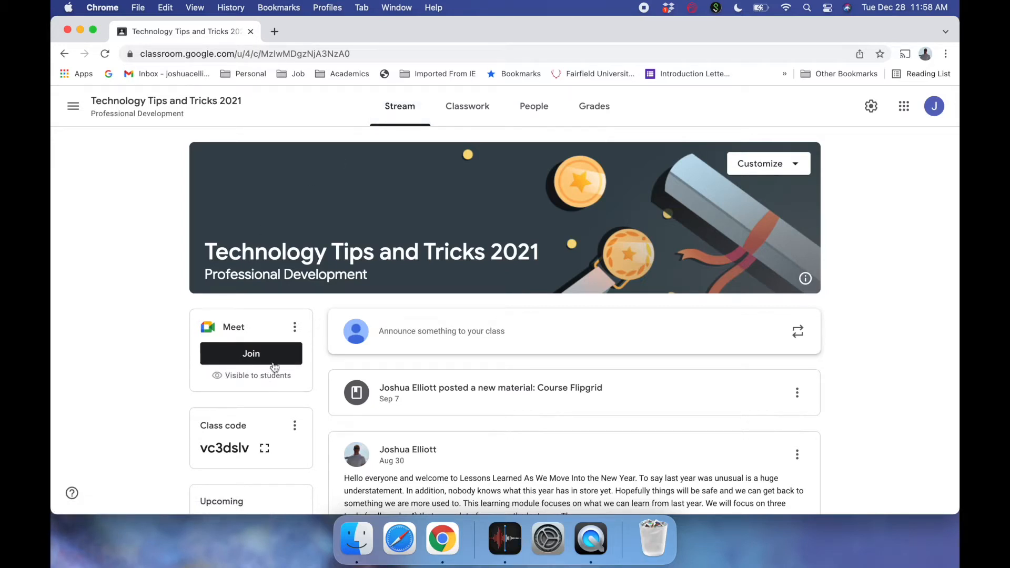
- Open the class Meet link in a new tab, reaching the 'Ready to join?' lobby
{"action": "left_click", "coordinate": [295, 328]}
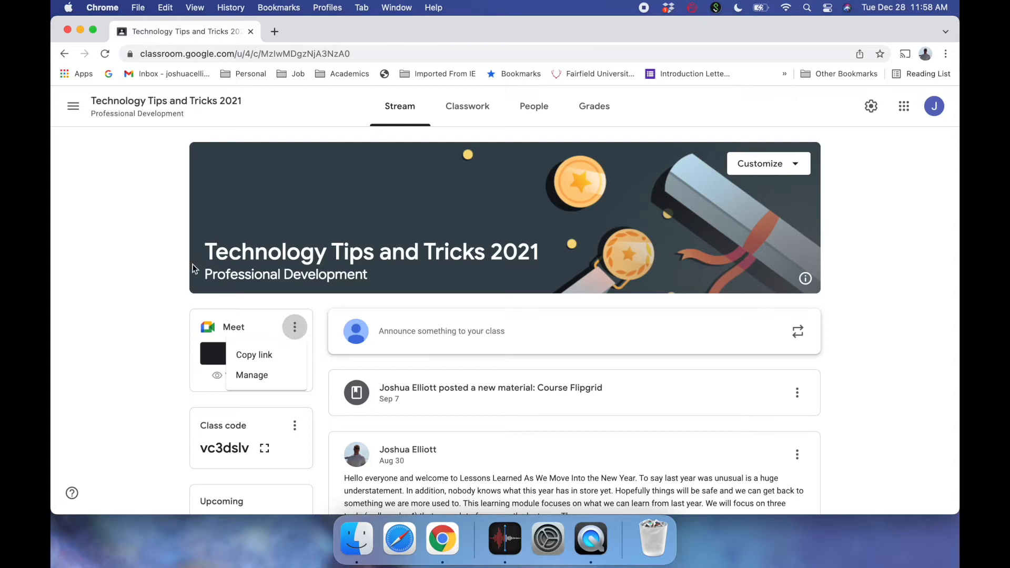
{"action": "left_click", "coordinate": [174, 263]}
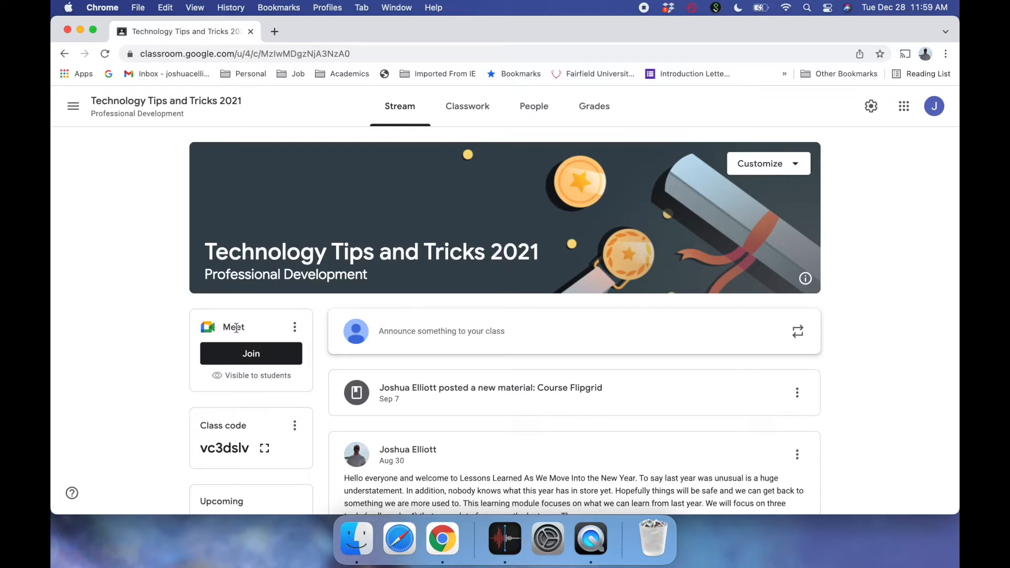
{"action": "left_click", "coordinate": [252, 353]}
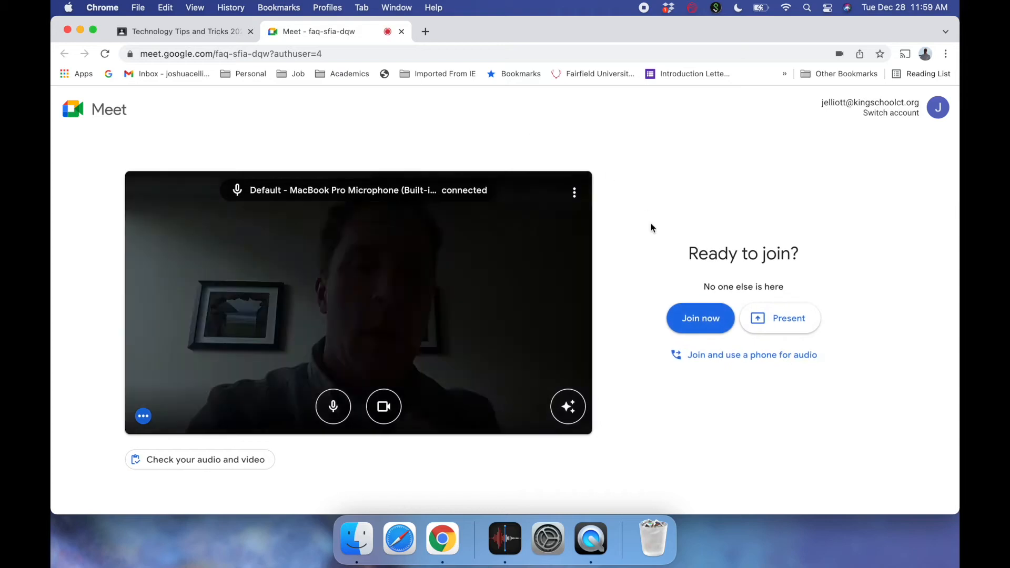
- Join the call, mute the microphone and make the window full screen
{"action": "left_click", "coordinate": [727, 326]}
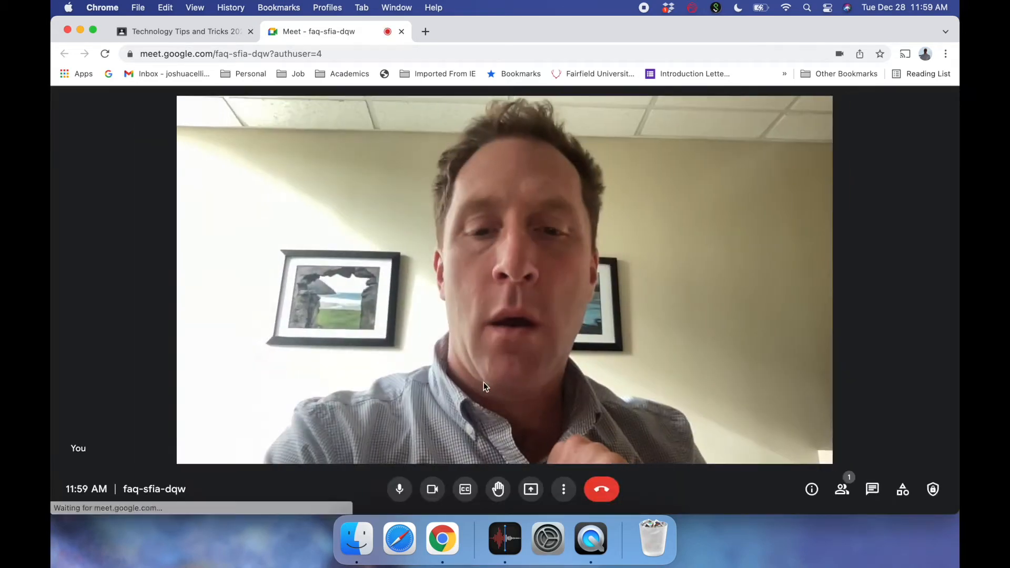
{"action": "left_click", "coordinate": [406, 490]}
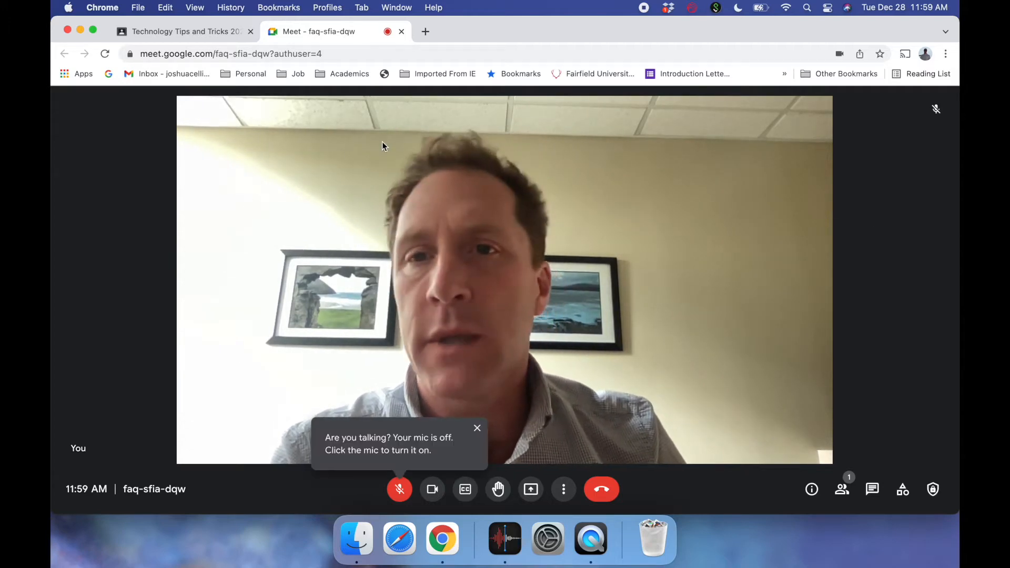
{"action": "left_click", "coordinate": [95, 35]}
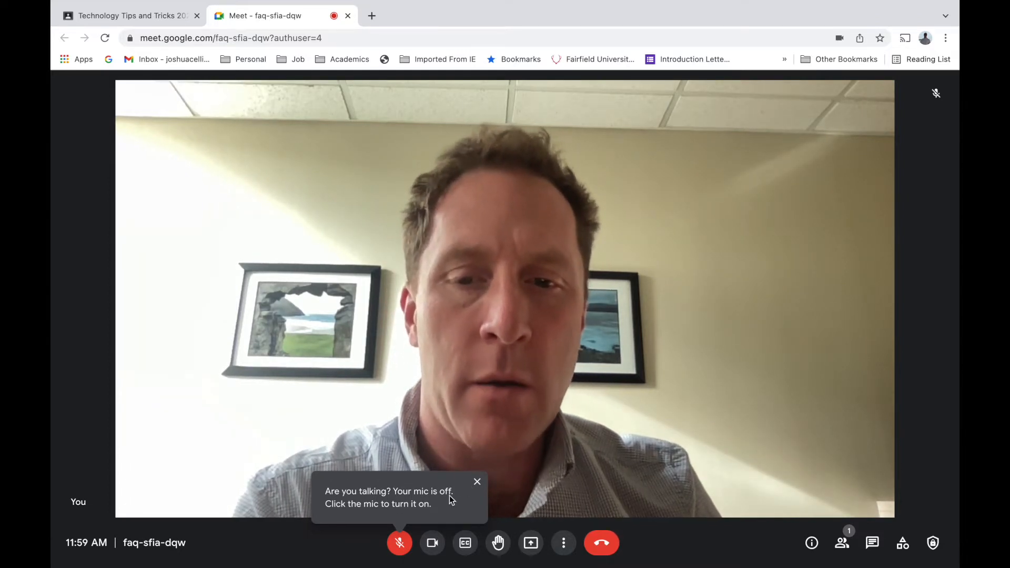
- Turn the camera off and leave live captions switched off
{"action": "left_click", "coordinate": [399, 550]}
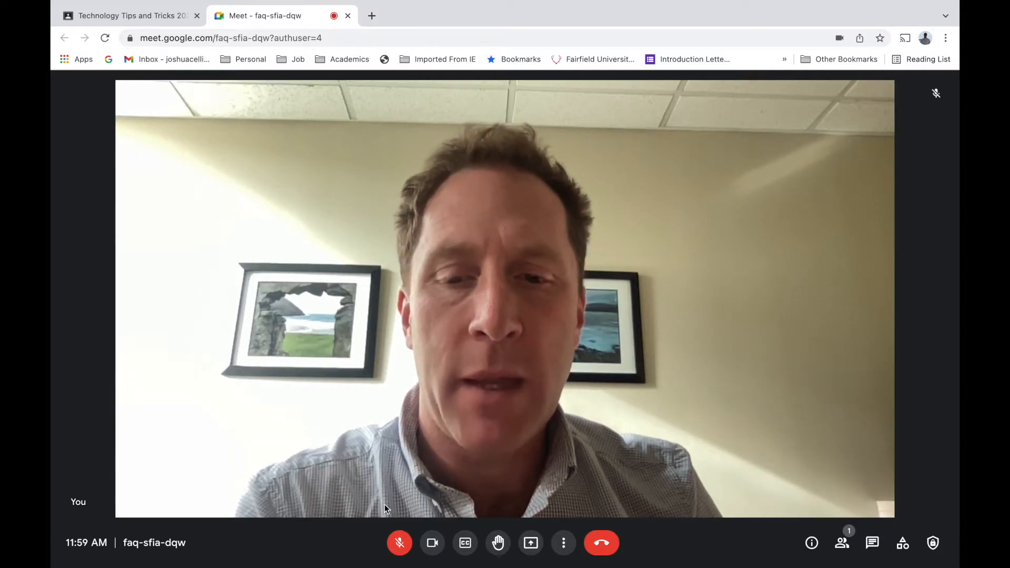
{"action": "left_click", "coordinate": [441, 549]}
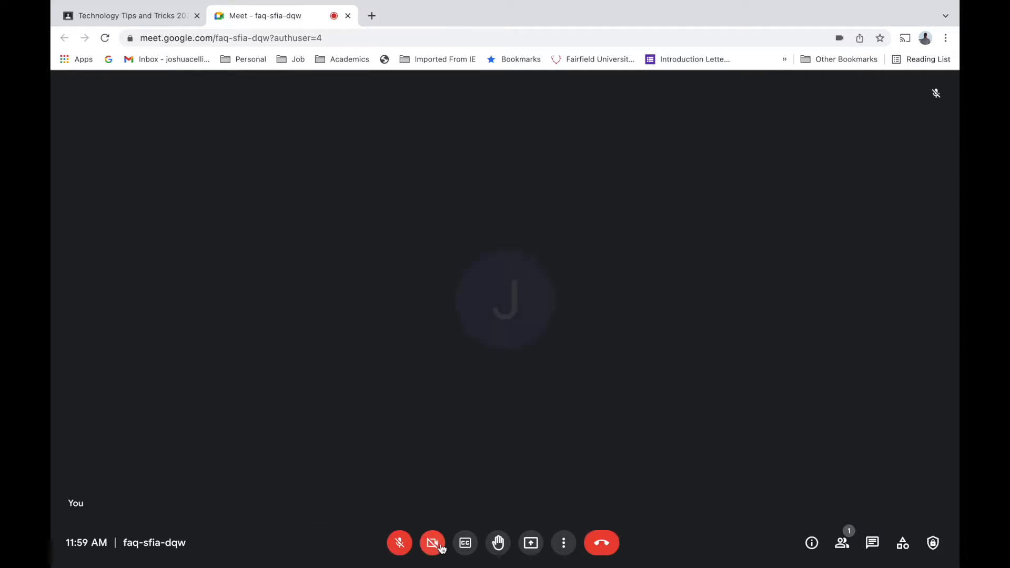
{"action": "left_click", "coordinate": [440, 549]}
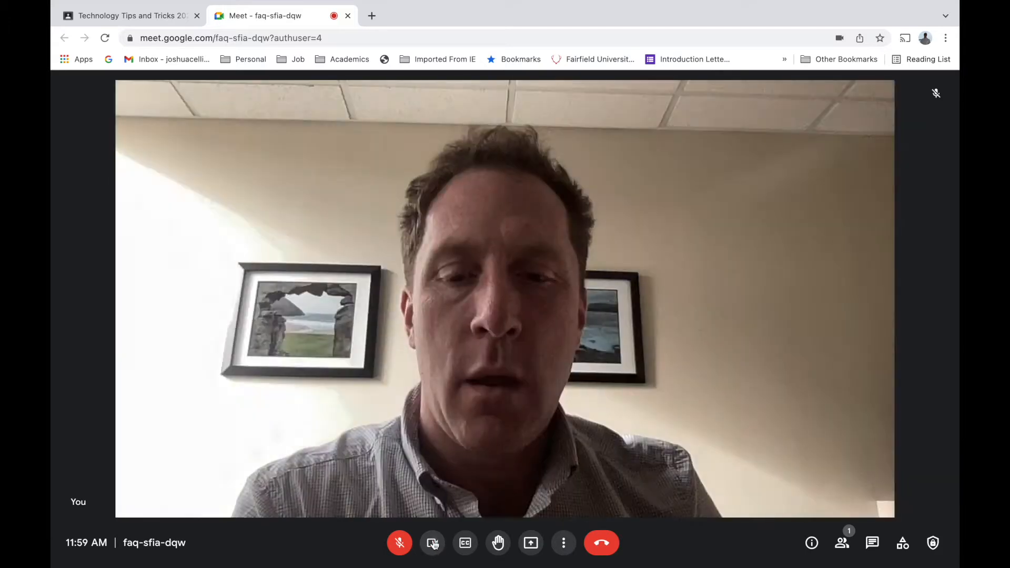
{"action": "left_click", "coordinate": [435, 546]}
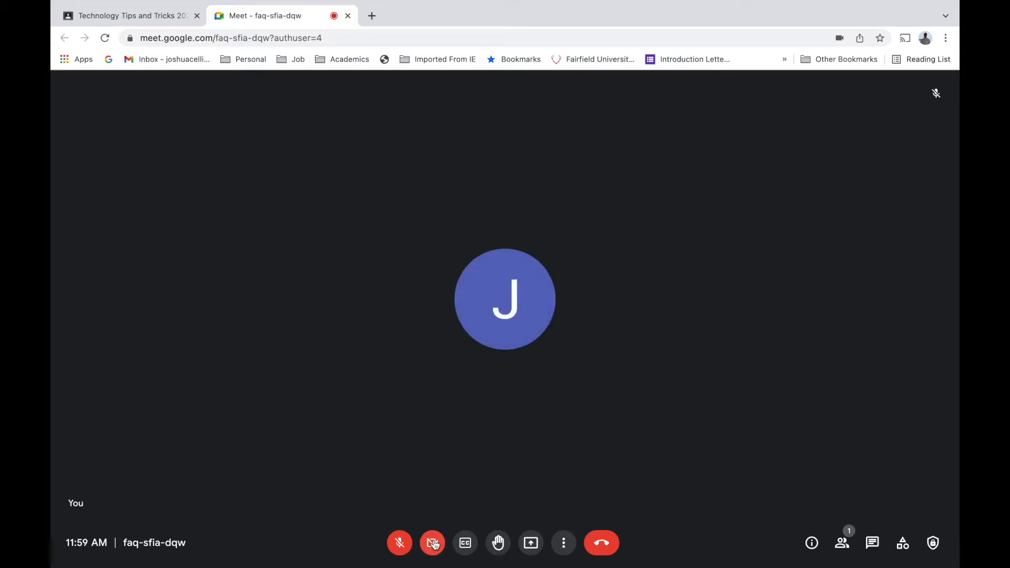
{"action": "left_click", "coordinate": [466, 545]}
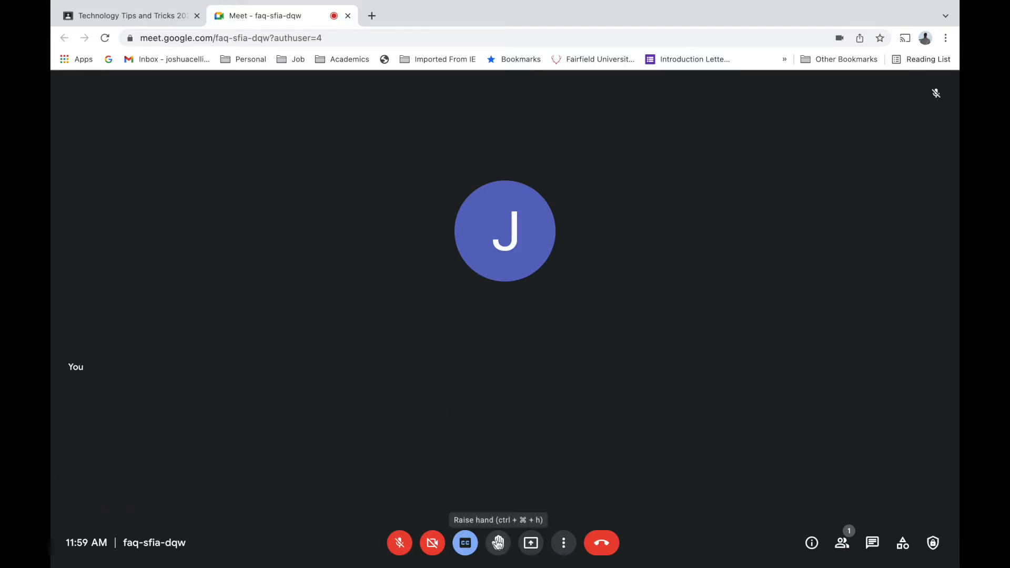
{"action": "left_click", "coordinate": [465, 543]}
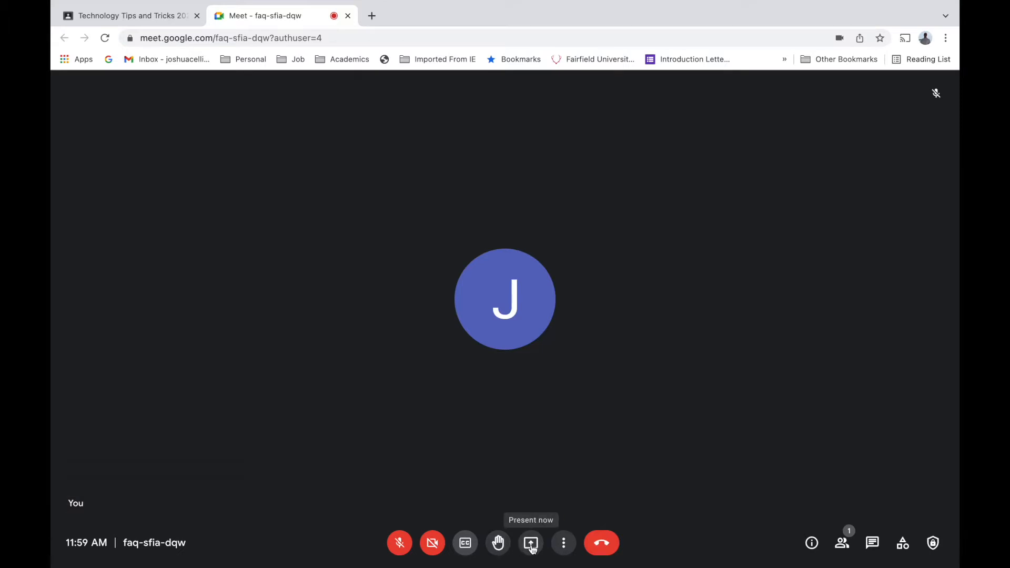
{"action": "left_click", "coordinate": [573, 544]}
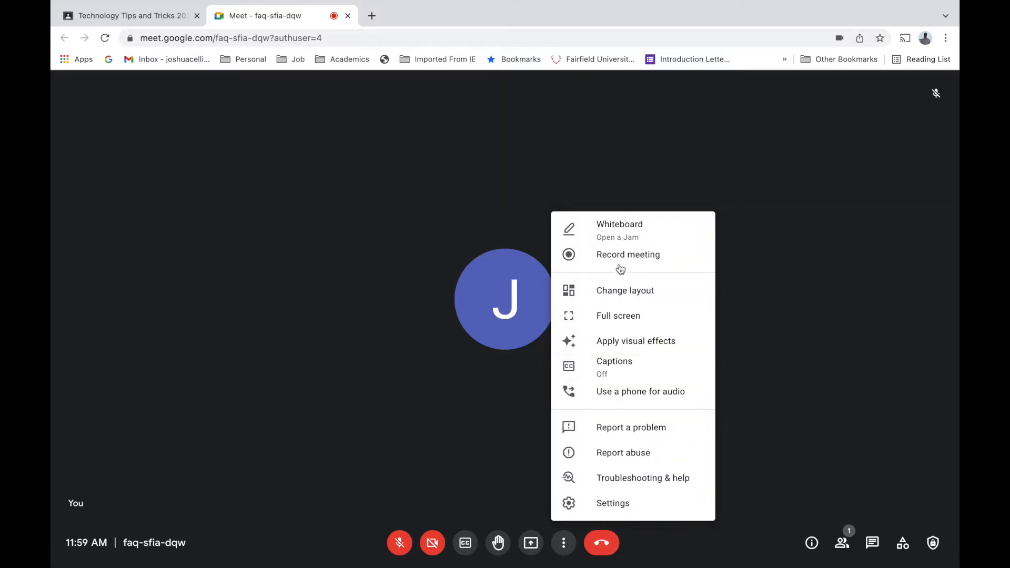
{"action": "left_click", "coordinate": [764, 396]}
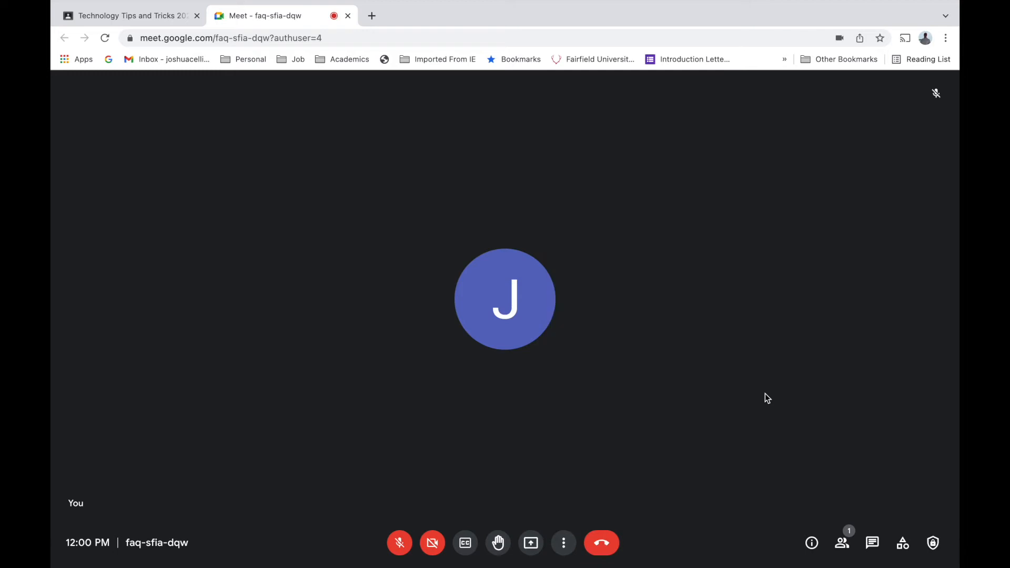
{"action": "left_click", "coordinate": [811, 545]}
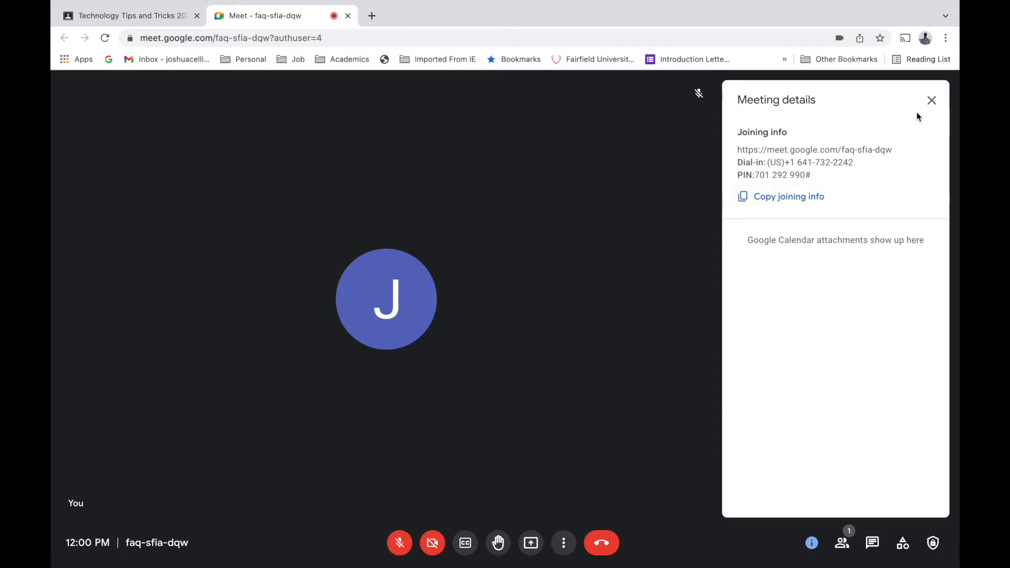
{"action": "left_click", "coordinate": [932, 101]}
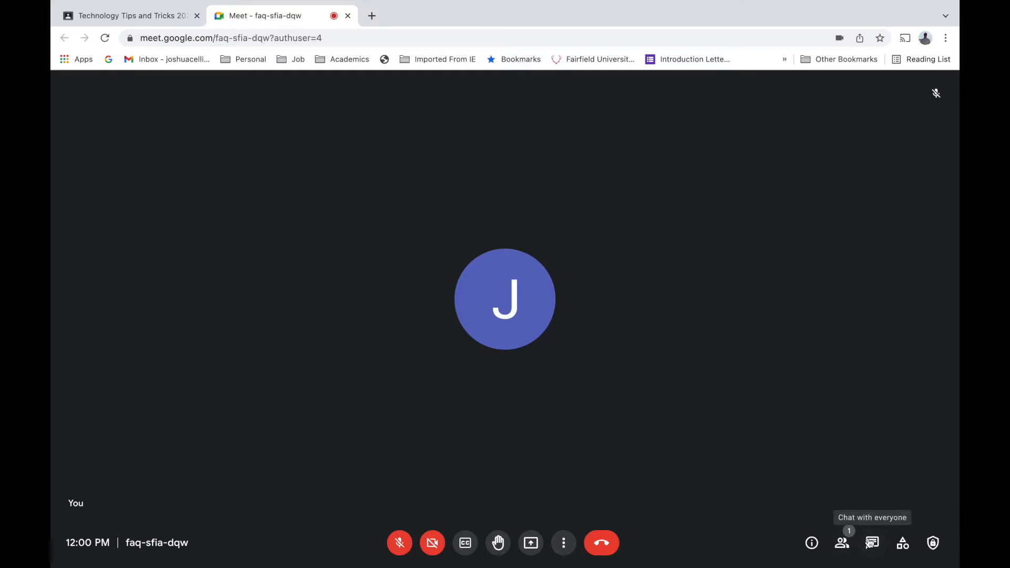
- Glance at meeting activities, then show the entire screen, window or tab presenting choices
{"action": "left_click", "coordinate": [903, 543]}
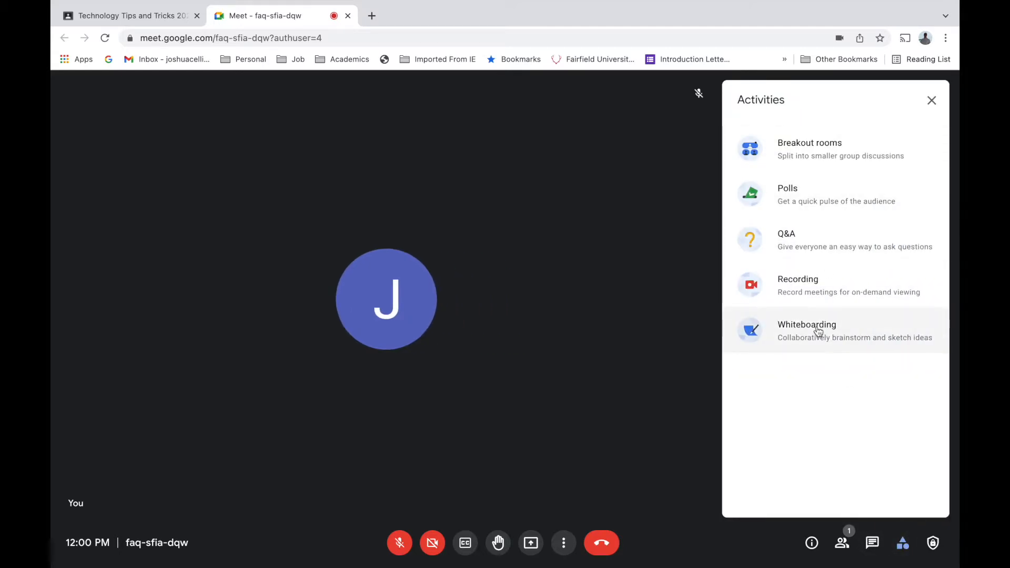
{"action": "left_click", "coordinate": [932, 101]}
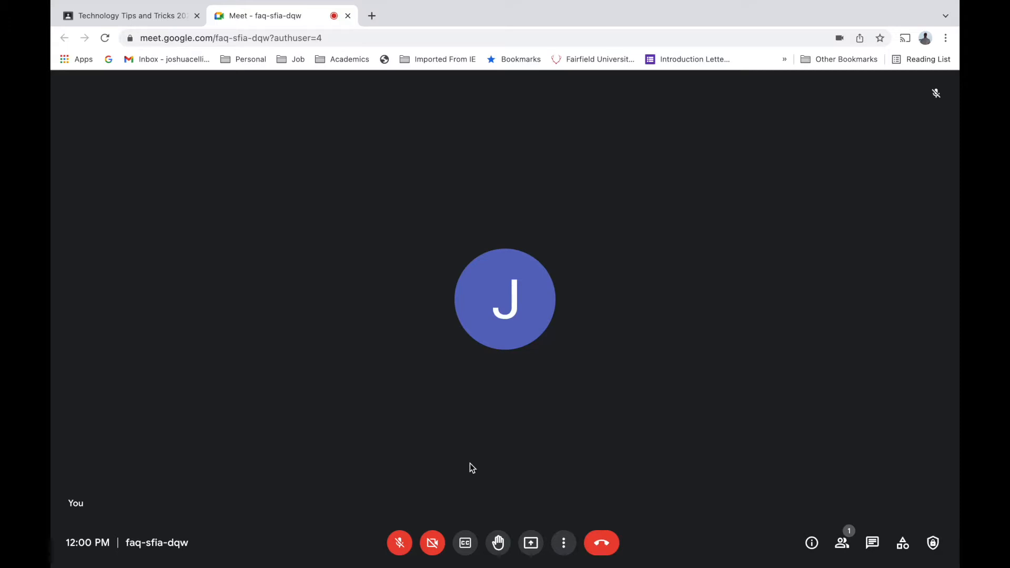
{"action": "left_click", "coordinate": [529, 544]}
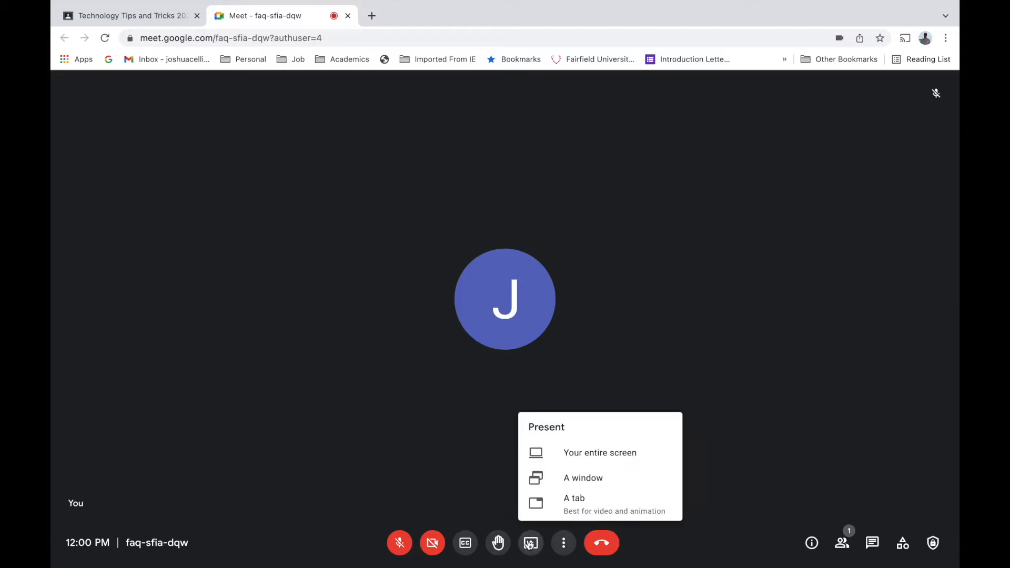
- Pick the Meet tab in the Share a Chrome tab dialog, then cancel without sharing
{"action": "left_click", "coordinate": [586, 506]}
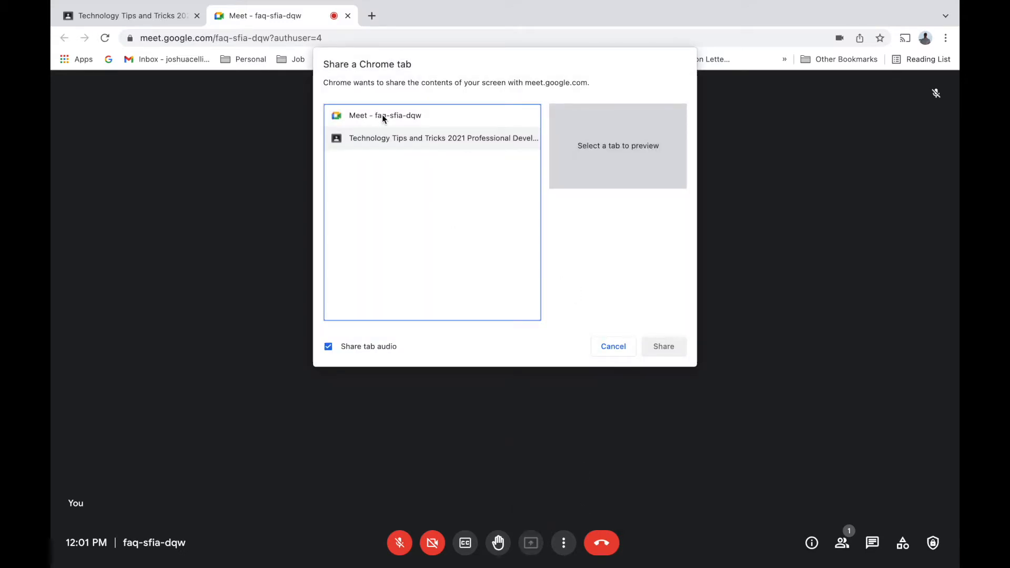
{"action": "left_click", "coordinate": [382, 118]}
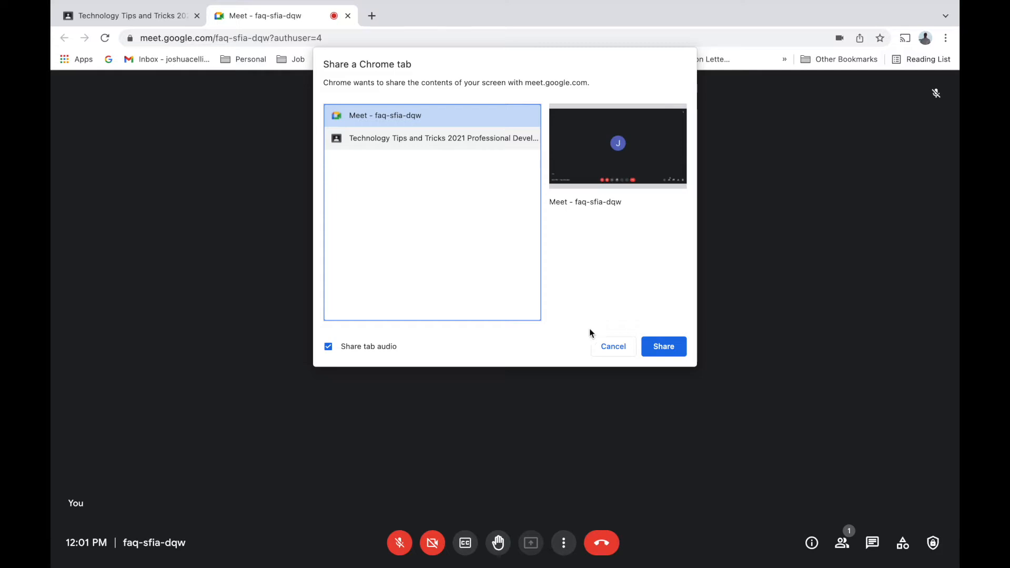
{"action": "left_click", "coordinate": [613, 347]}
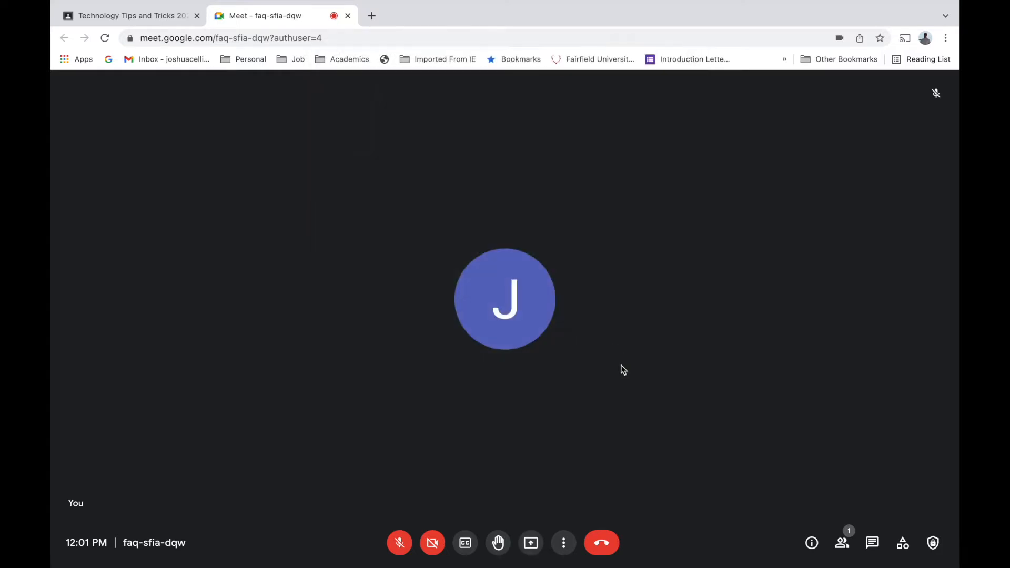
{"action": "left_click", "coordinate": [566, 544]}
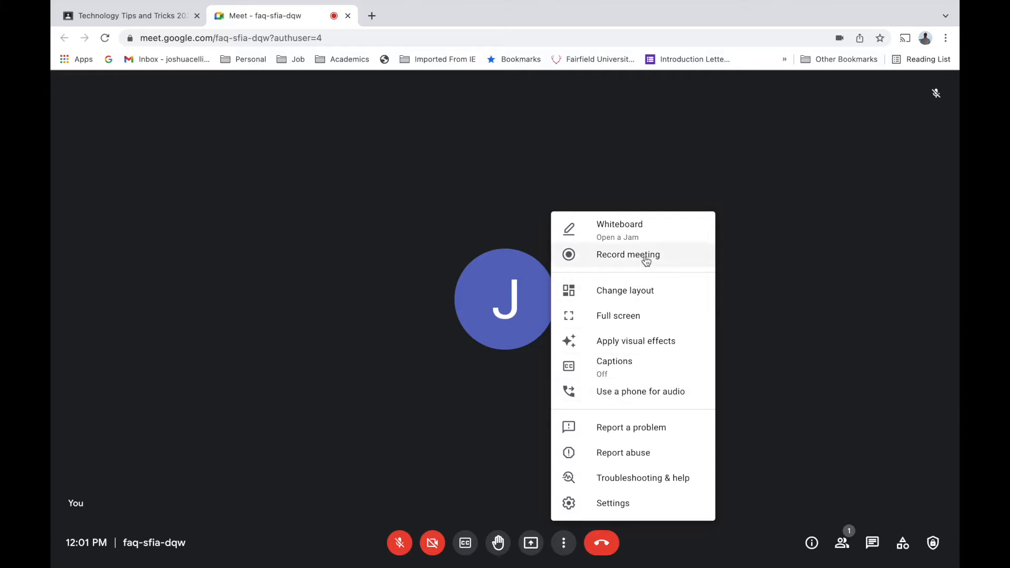
{"action": "left_click", "coordinate": [640, 231]}
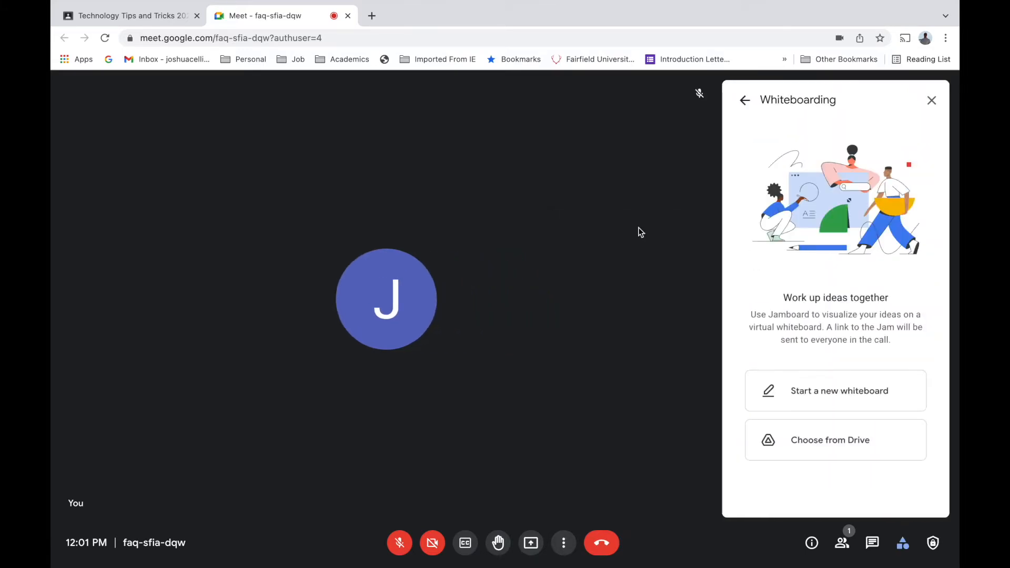
{"action": "left_click", "coordinate": [824, 399]}
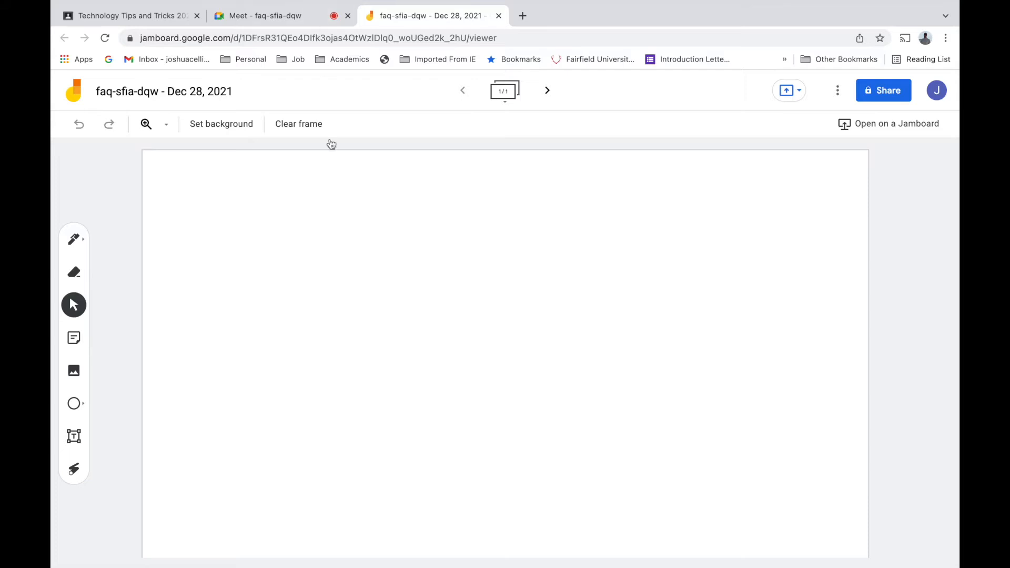
{"action": "left_click", "coordinate": [258, 17]}
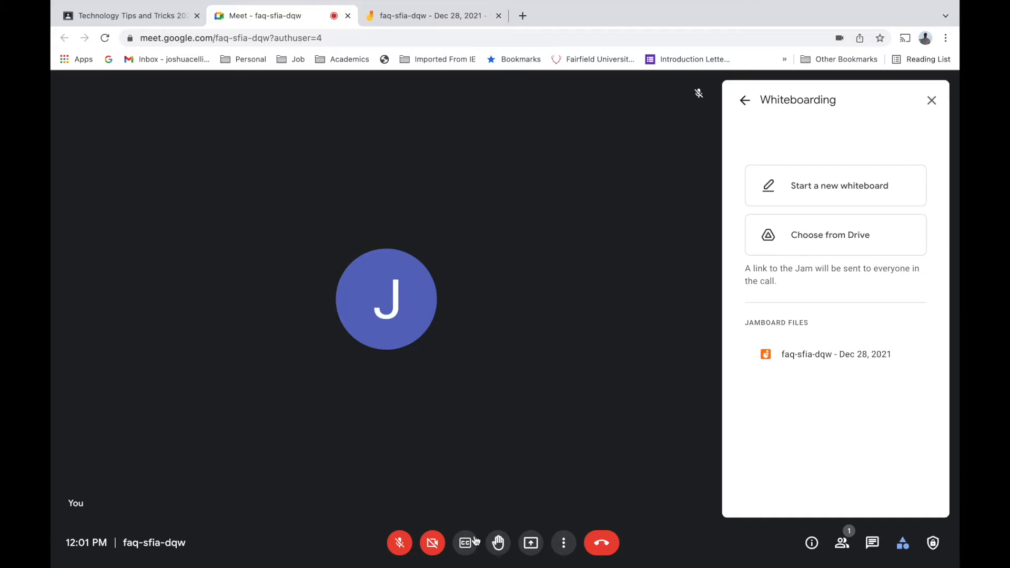
- Share the Jamboard whiteboard tab into the call, then stop sharing it
{"action": "left_click", "coordinate": [528, 545]}
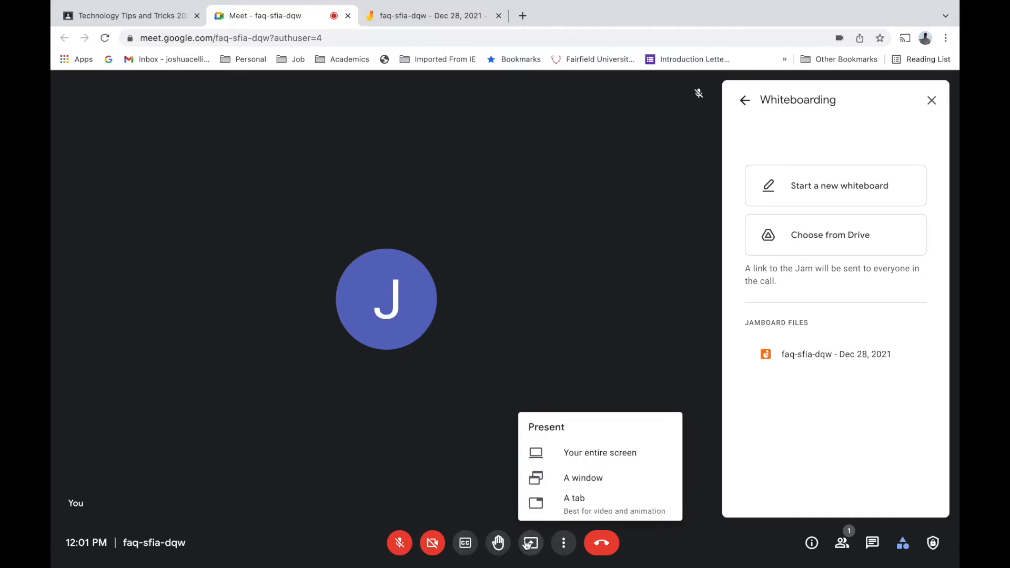
{"action": "left_click", "coordinate": [574, 504]}
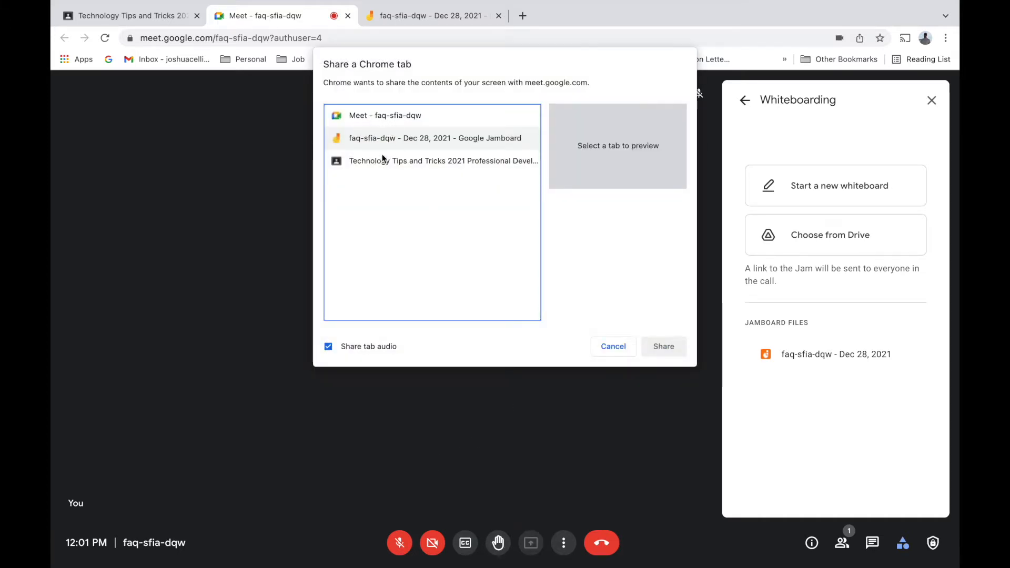
{"action": "left_click", "coordinate": [407, 143]}
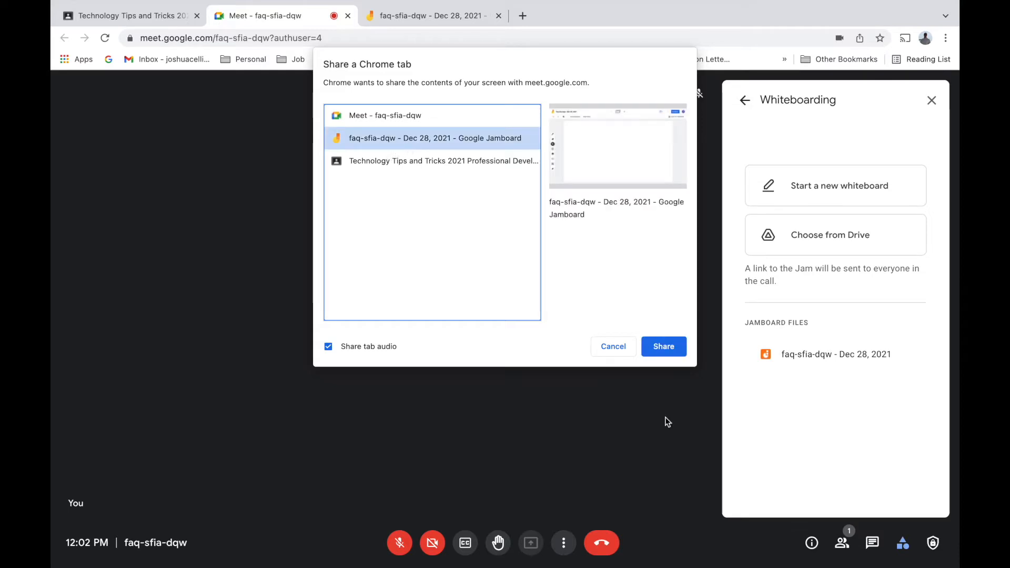
{"action": "left_click", "coordinate": [665, 346]}
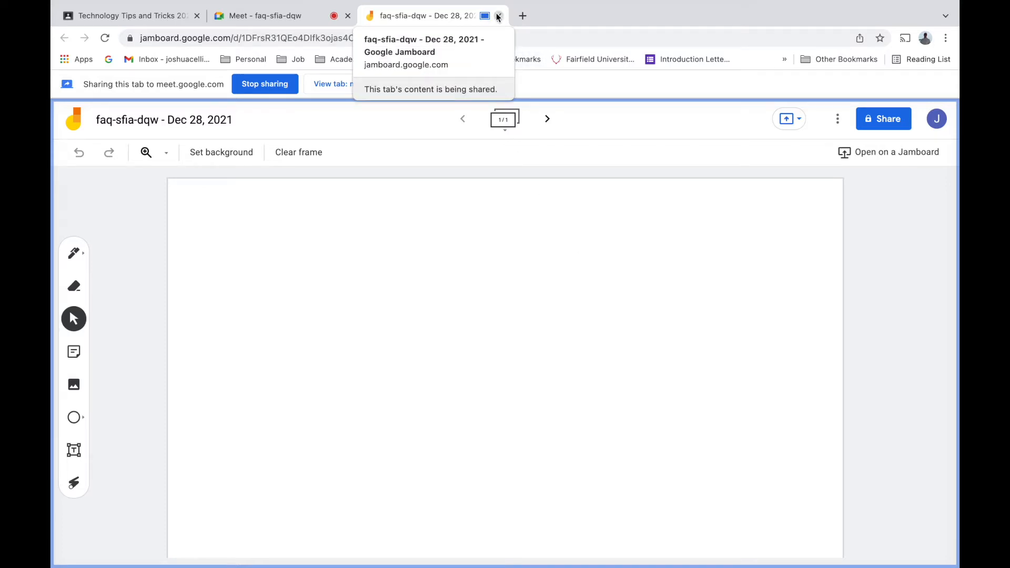
{"action": "mouse_move", "coordinate": [452, 2]}
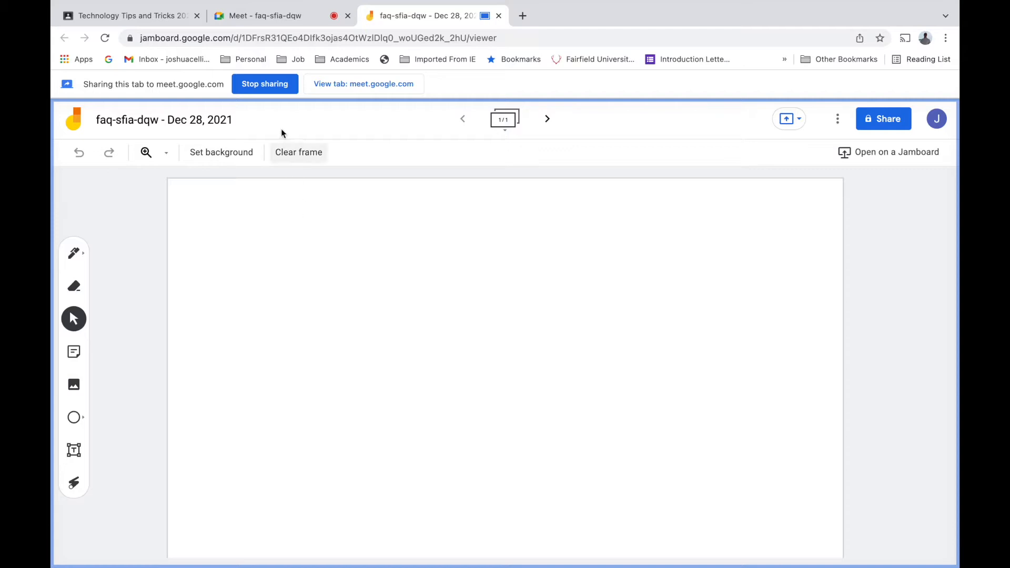
{"action": "left_click", "coordinate": [269, 85]}
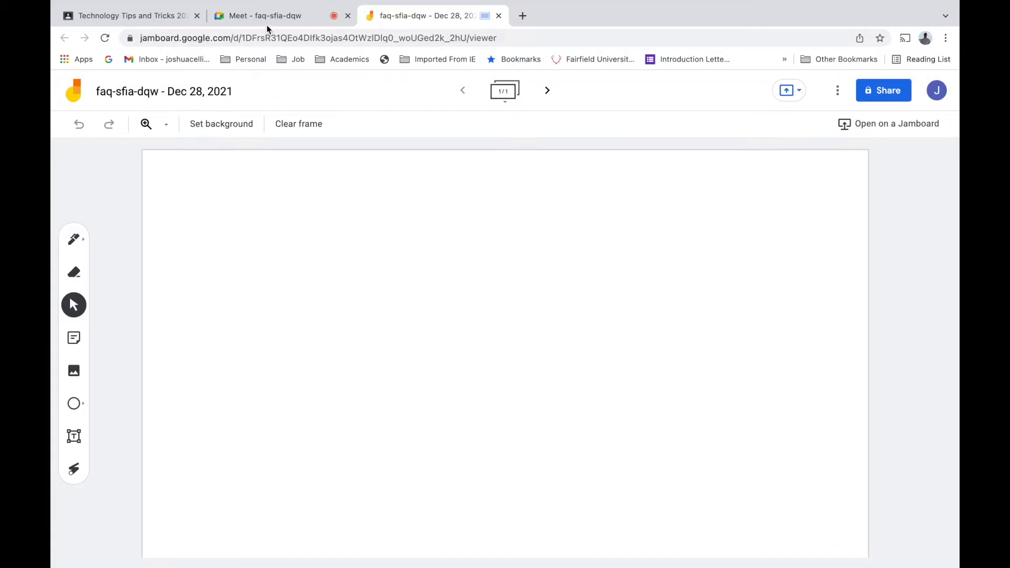
- Switch back to the Meet tab and go from Whiteboarding back to the Activities list
{"action": "left_click", "coordinate": [269, 17]}
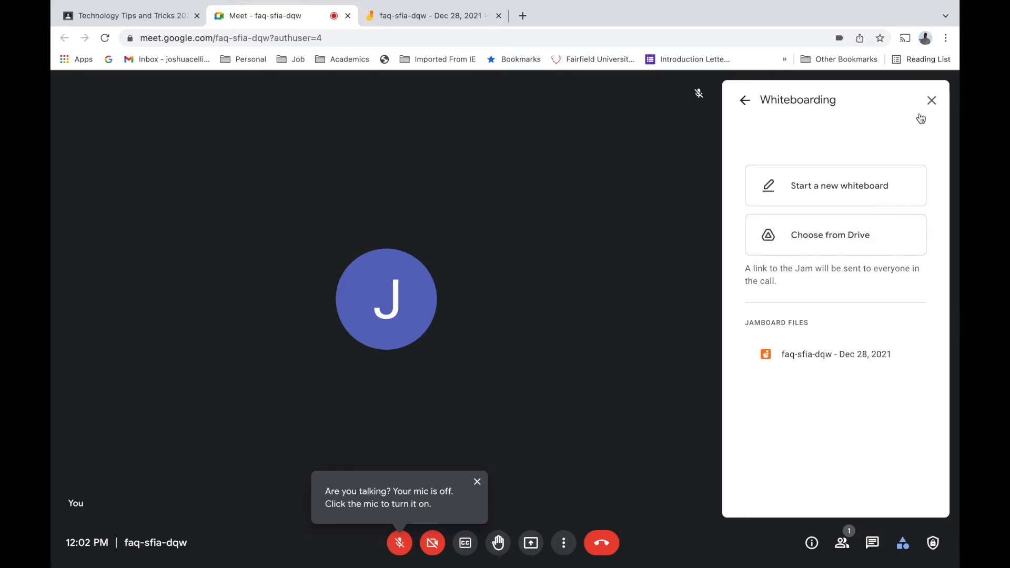
{"action": "left_click", "coordinate": [744, 101]}
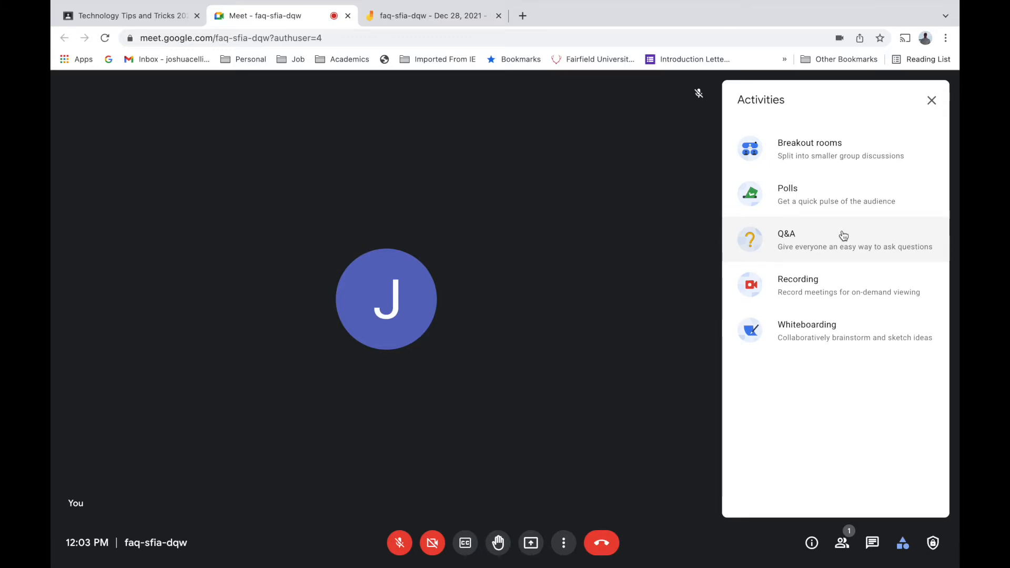
- Create a poll asking 'Why' with options Because, No and Yes
{"action": "left_click", "coordinate": [821, 155]}
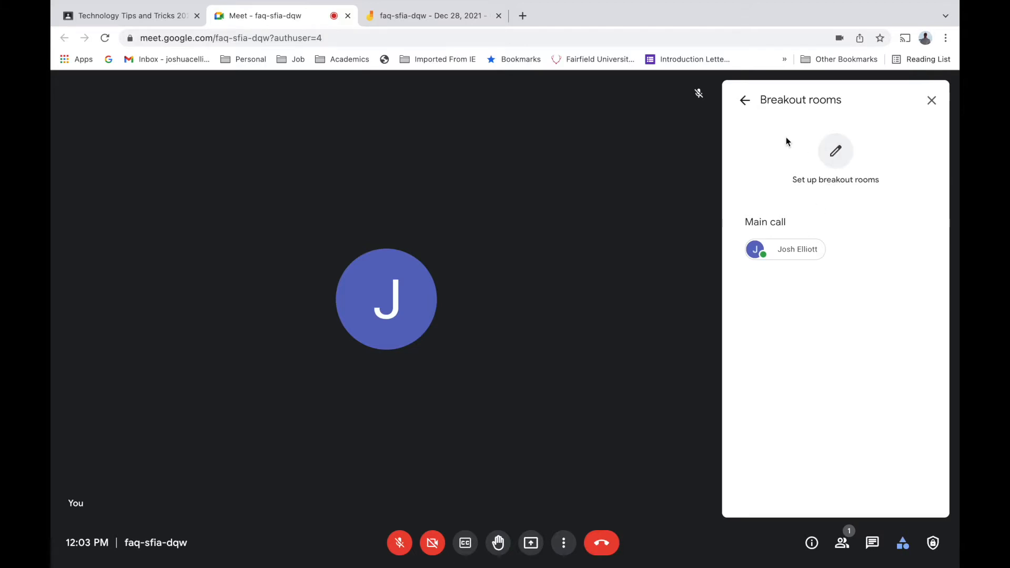
{"action": "left_click", "coordinate": [743, 106]}
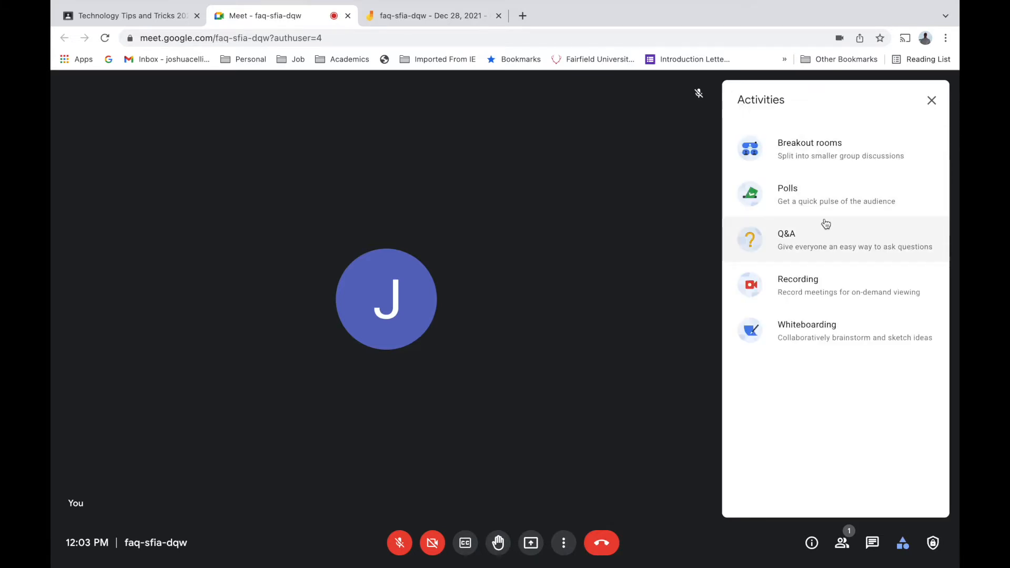
{"action": "left_click", "coordinate": [825, 202]}
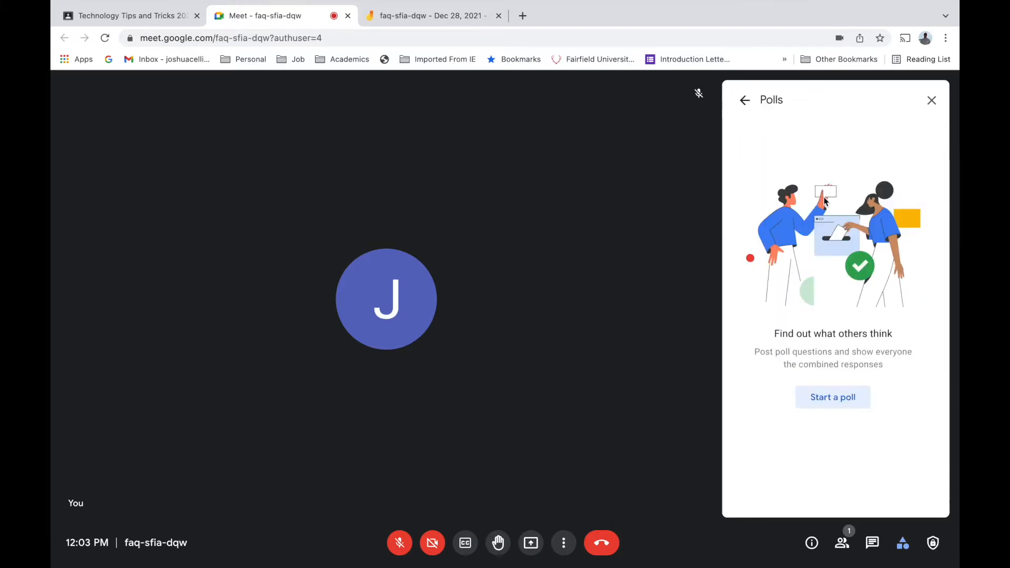
{"action": "left_click", "coordinate": [840, 395]}
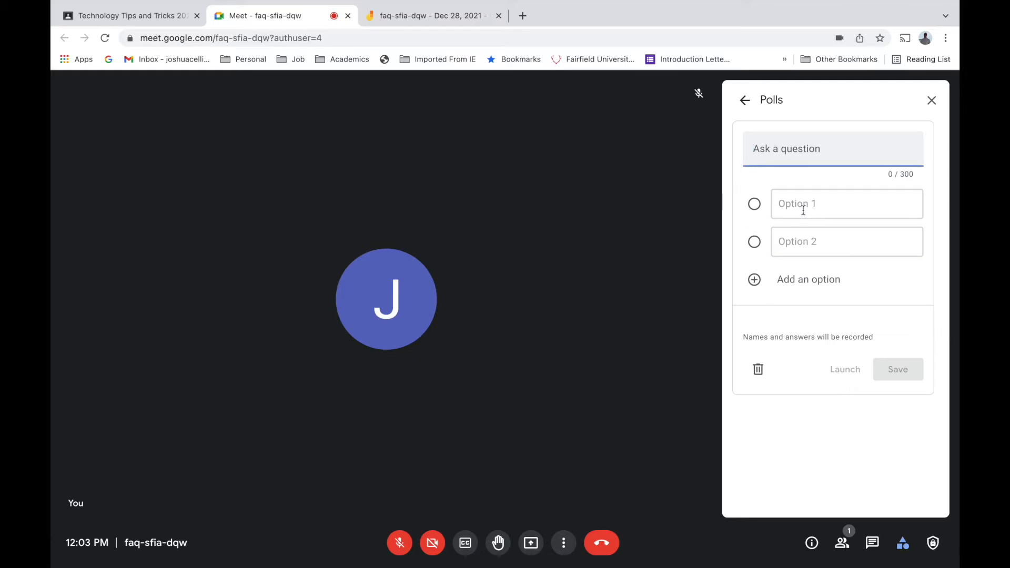
{"action": "type", "text": "Why"}
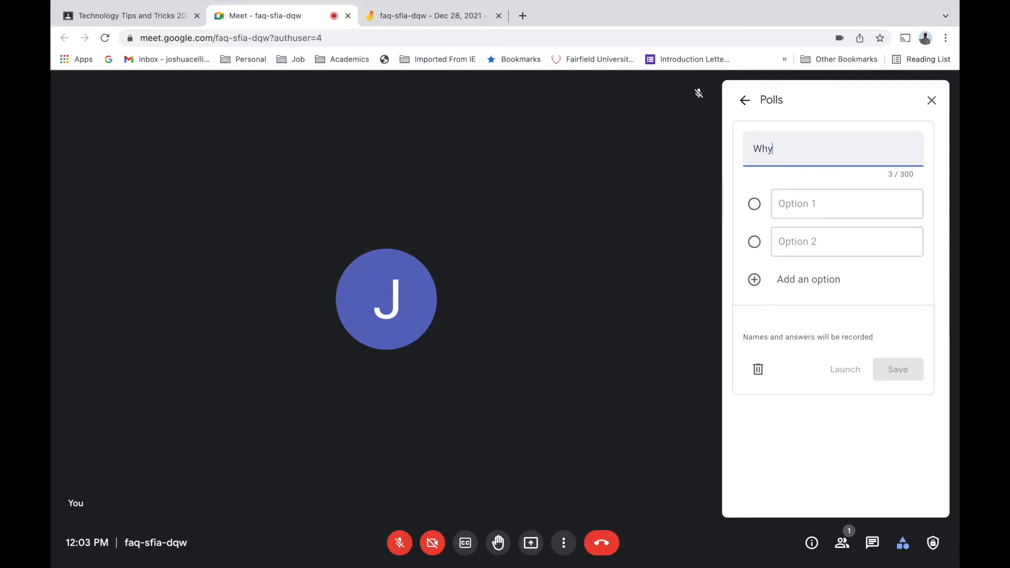
{"action": "key", "text": "Tab"}
{"action": "type", "text": "Because"}
{"action": "left_click", "coordinate": [814, 240]}
{"action": "type", "text": "No"}
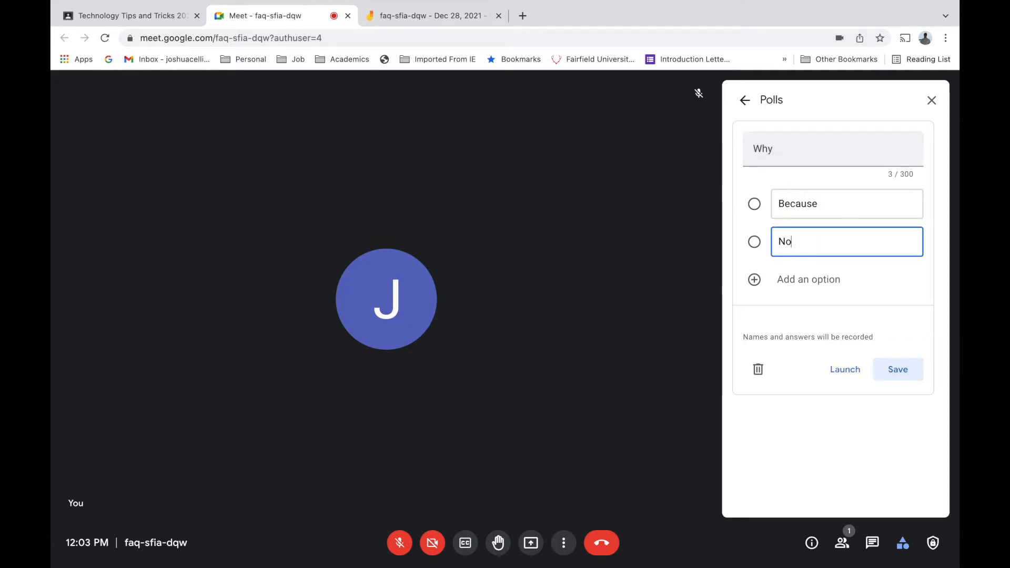
{"action": "left_click", "coordinate": [815, 280]}
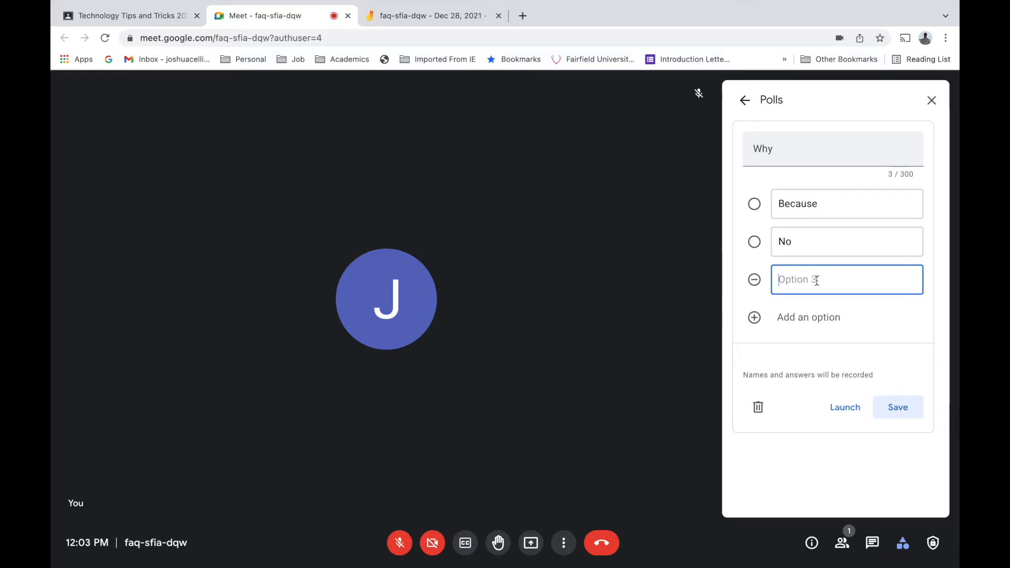
{"action": "type", "text": "Yes"}
- Launch the poll and show its results to everyone
{"action": "left_click", "coordinate": [845, 407]}
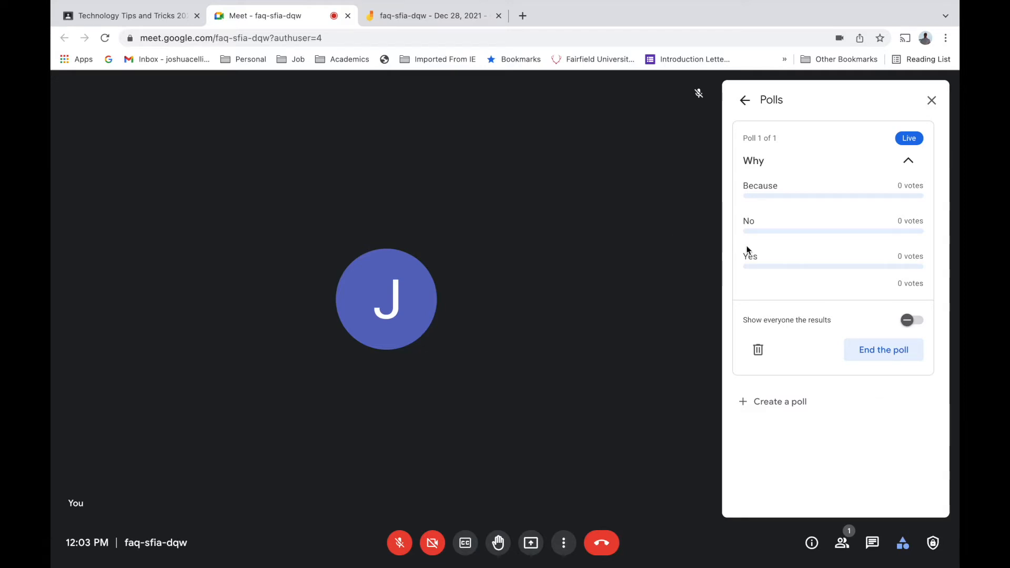
{"action": "left_click", "coordinate": [914, 322]}
{"action": "left_click", "coordinate": [745, 100]}
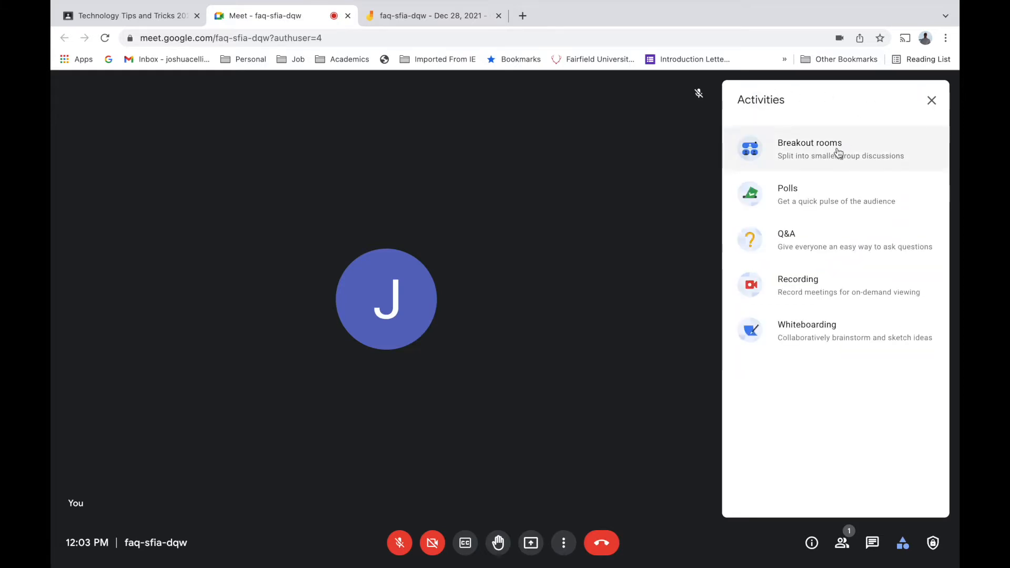
- Enable Q&A for the call and return to the Activities list
{"action": "left_click", "coordinate": [836, 250]}
{"action": "left_click", "coordinate": [838, 404]}
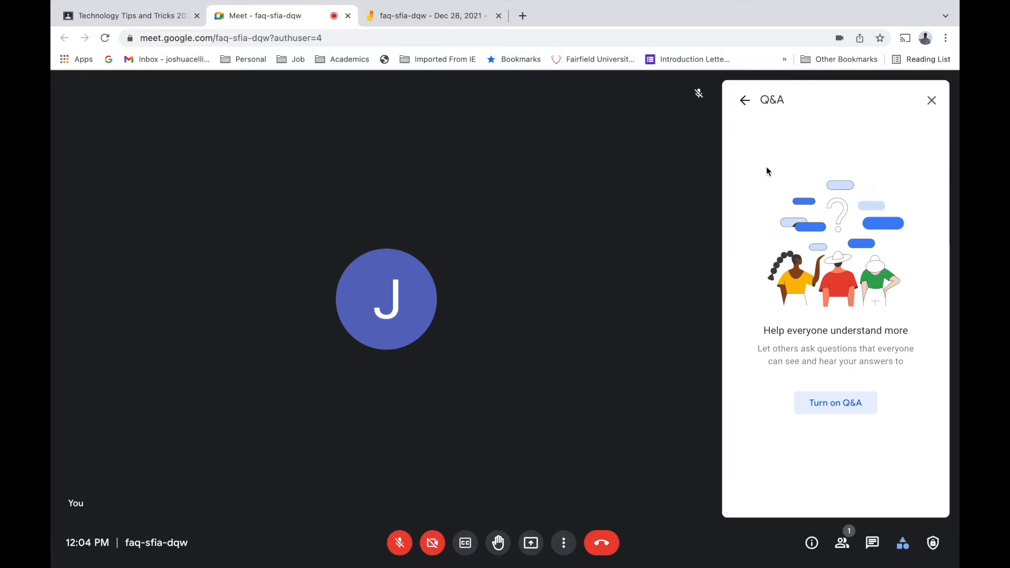
{"action": "left_click", "coordinate": [745, 100]}
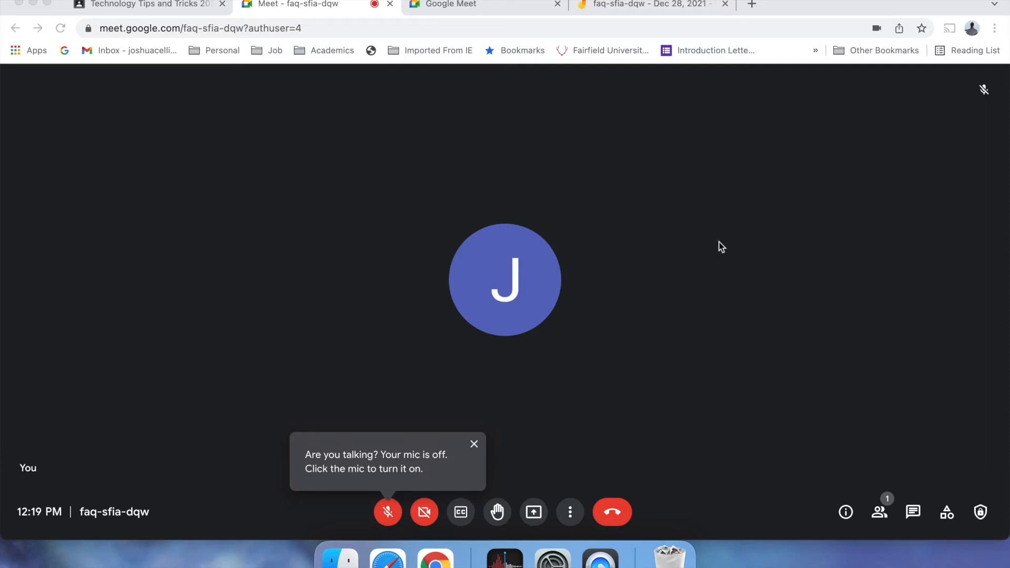
- View the meeting's joining details, close them, then open the People list
{"action": "left_click", "coordinate": [849, 511]}
{"action": "left_click", "coordinate": [848, 513]}
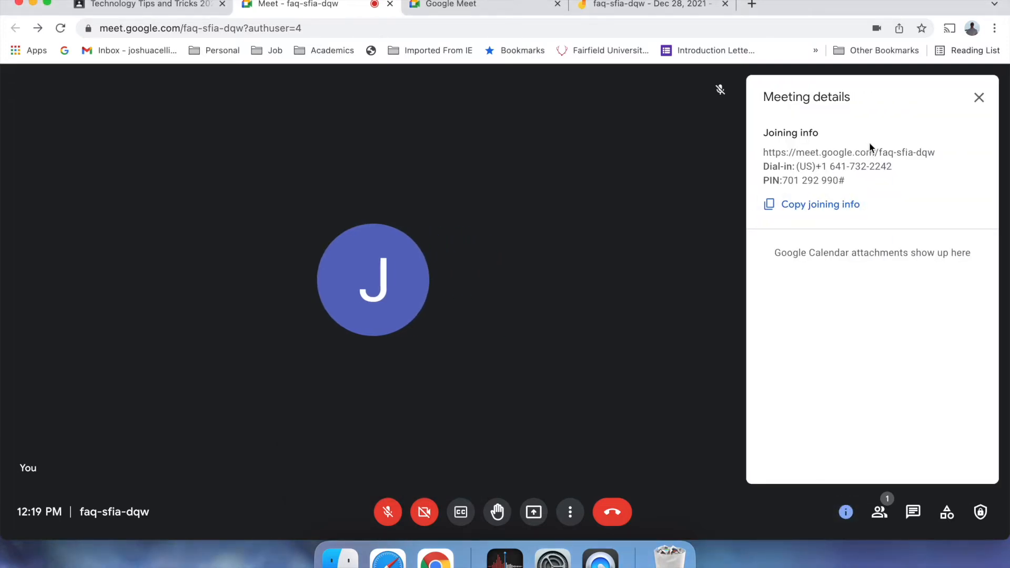
{"action": "left_click", "coordinate": [978, 98]}
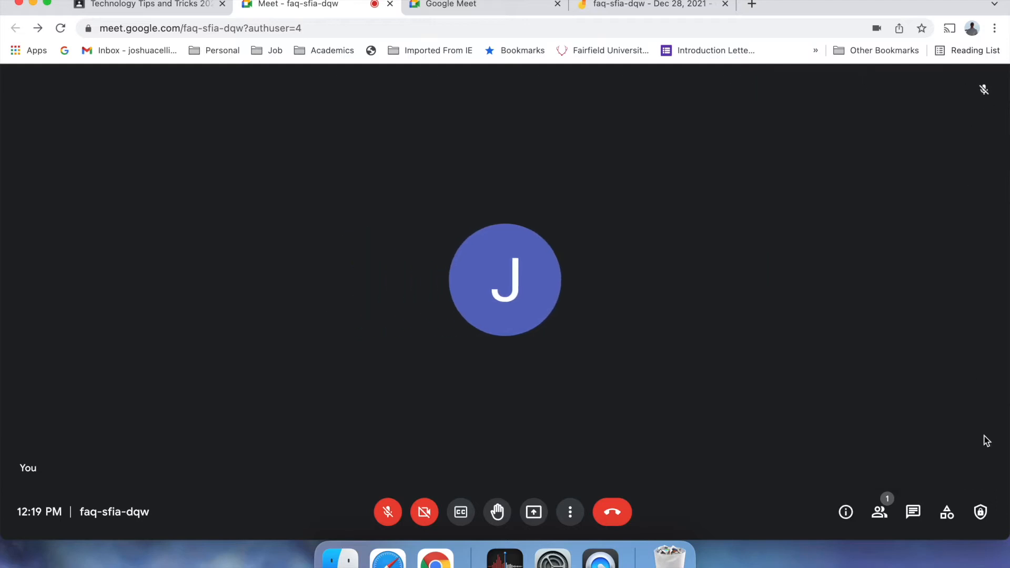
{"action": "left_click", "coordinate": [886, 513]}
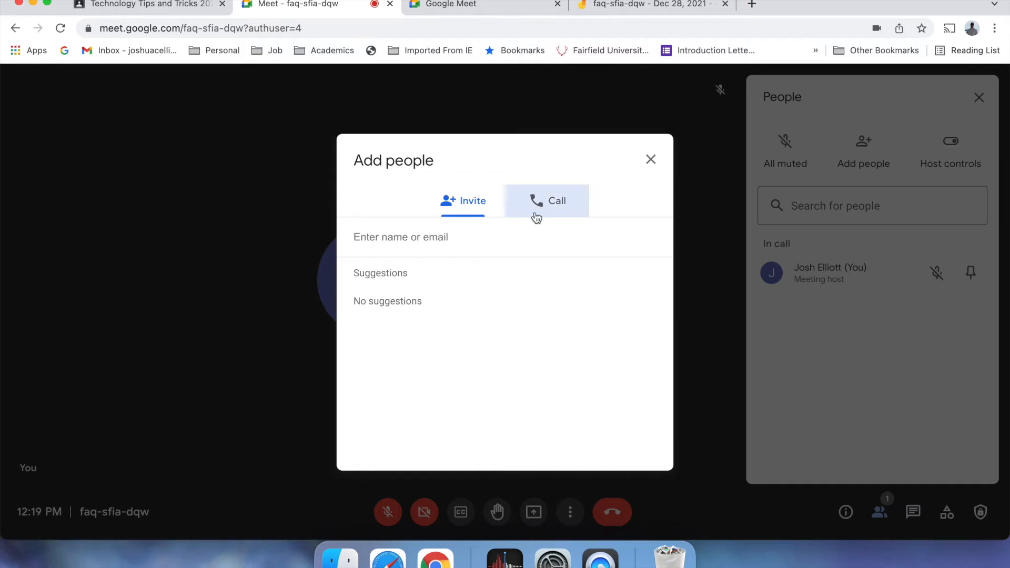
- Close the Add people dialog, try searching participants for 'c', then bring up Host controls
{"action": "left_click", "coordinate": [649, 161]}
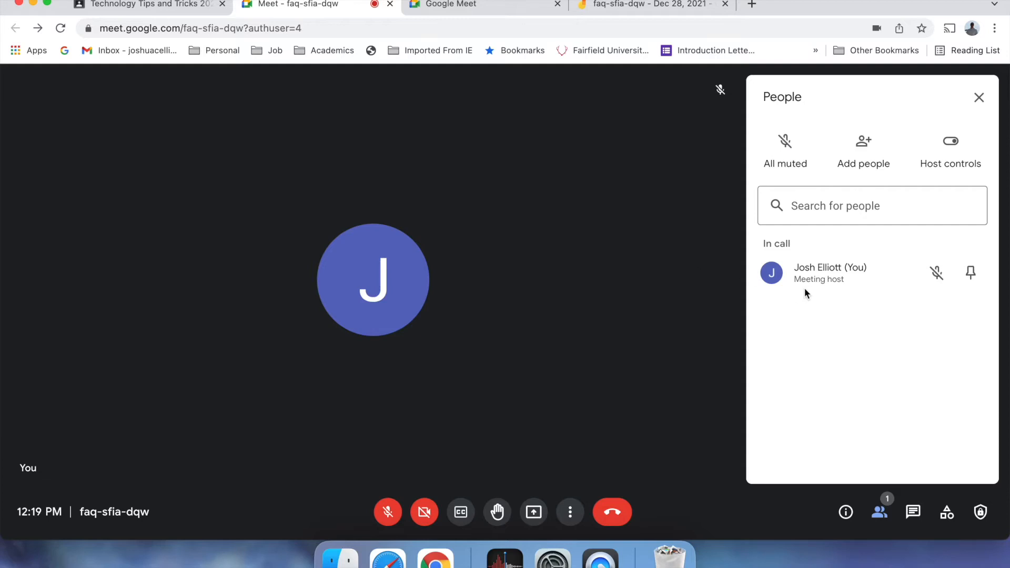
{"action": "left_click", "coordinate": [844, 214]}
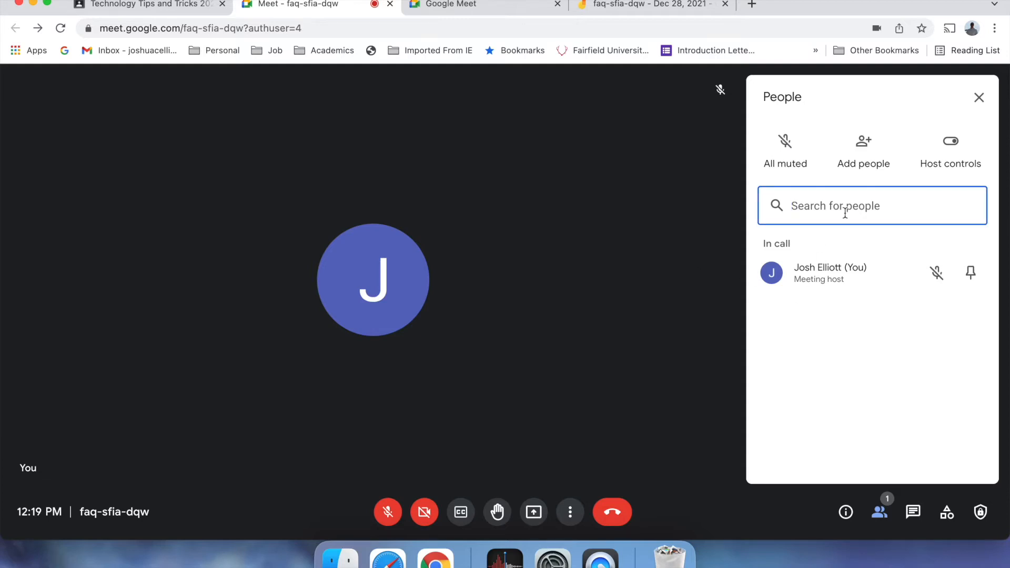
{"action": "type", "text": "craig"}
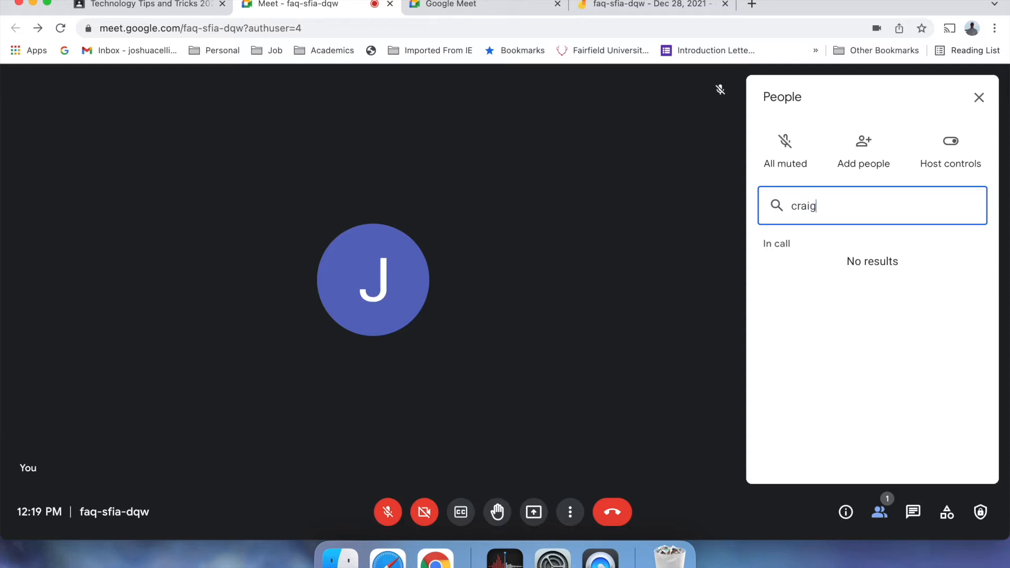
{"action": "key", "text": "BackSpace"}
{"action": "key", "text": "BackSpace"}
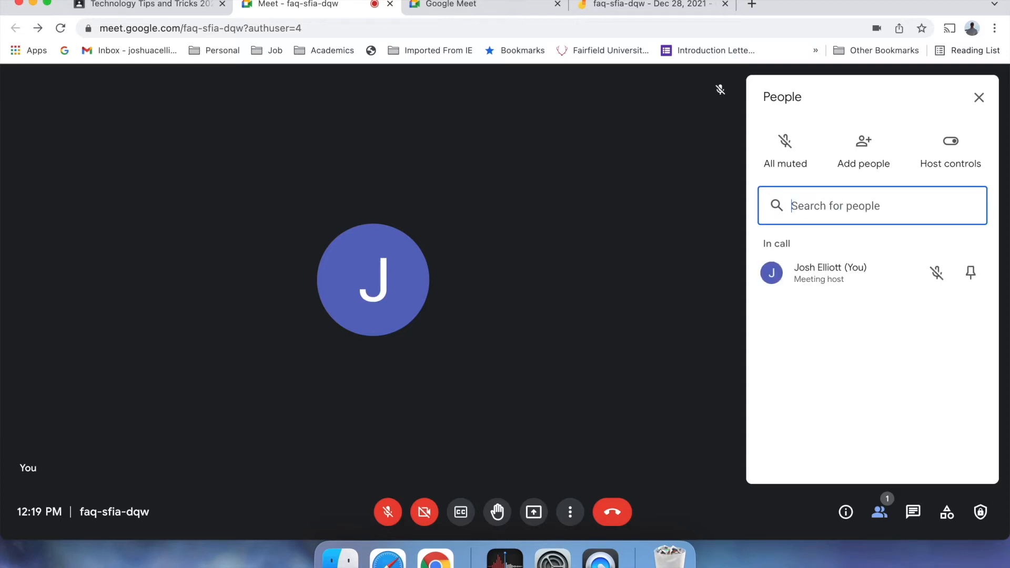
{"action": "left_click", "coordinate": [955, 155]}
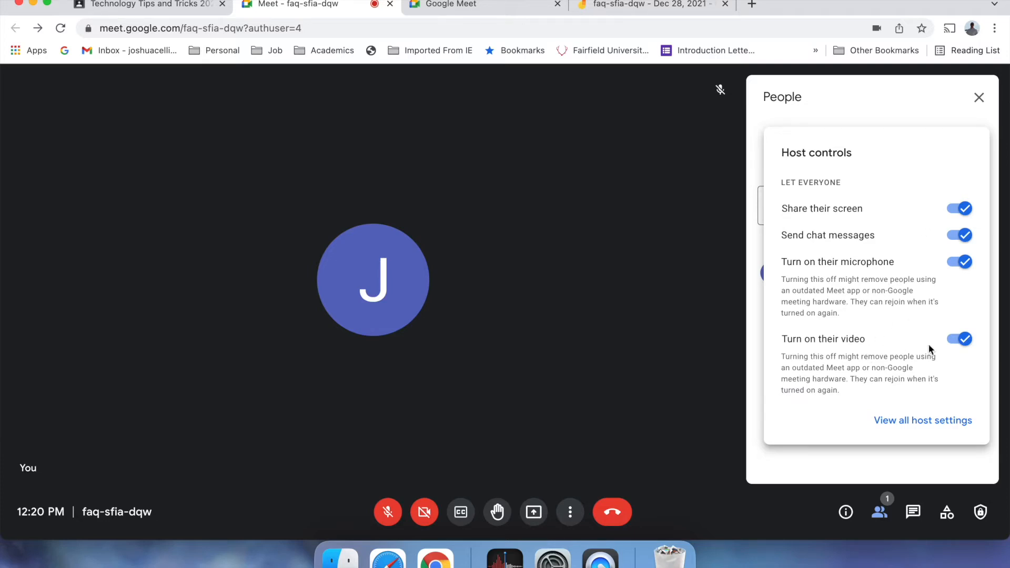
- Review the Video, Audio and Host controls sections of Meet settings without changing anything
{"action": "left_click", "coordinate": [924, 420]}
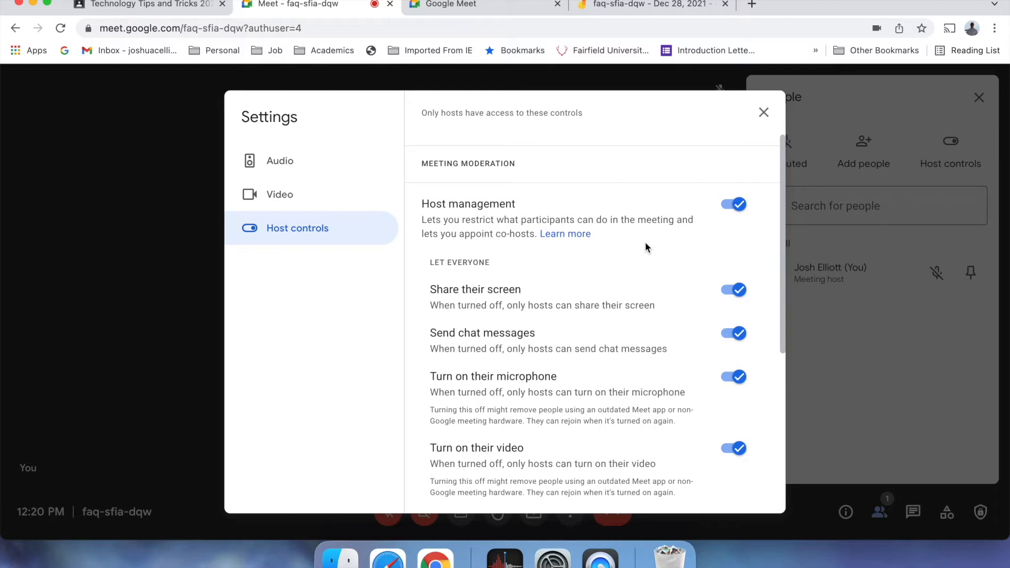
{"action": "scroll", "coordinate": [639, 310], "scroll_direction": "down", "scroll_amount": 5}
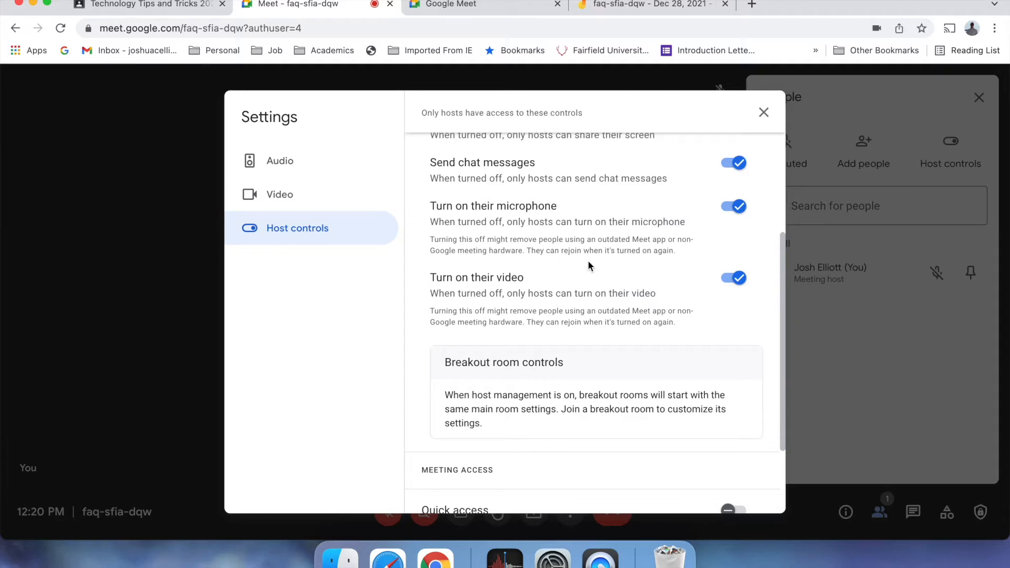
{"action": "scroll", "coordinate": [635, 405], "scroll_direction": "down", "scroll_amount": 4}
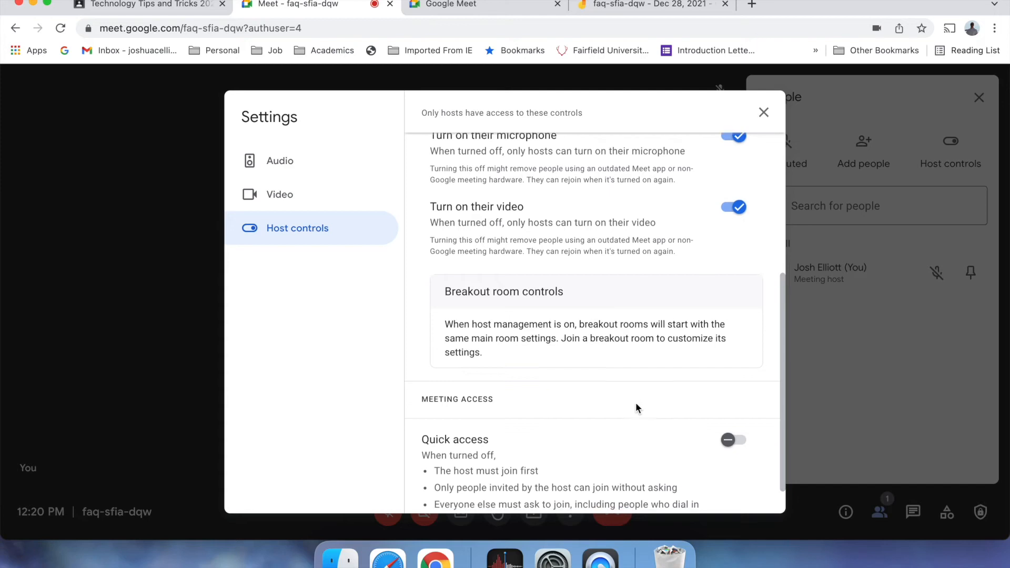
{"action": "scroll", "coordinate": [586, 400], "scroll_direction": "down", "scroll_amount": 1}
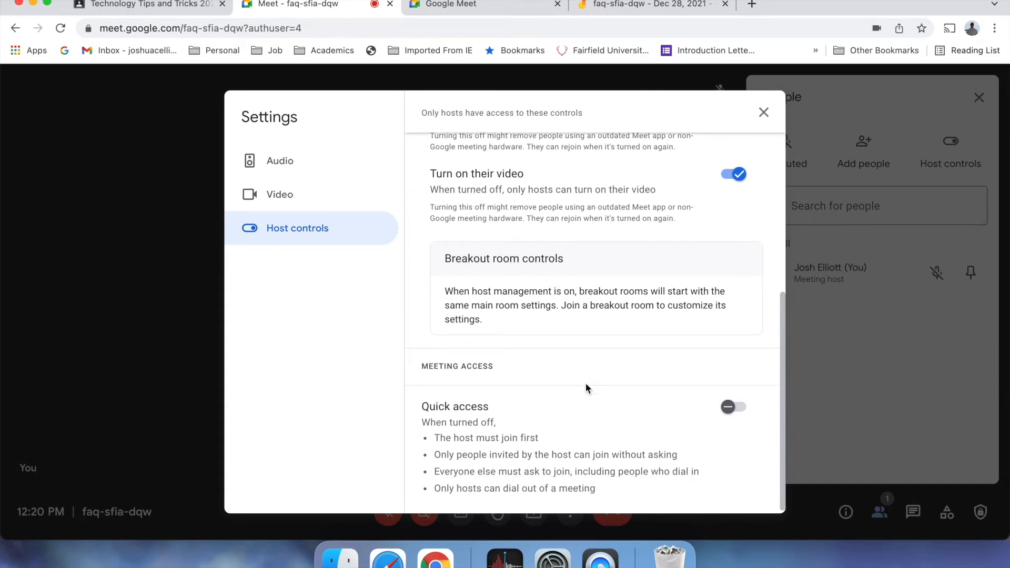
{"action": "left_click", "coordinate": [305, 193]}
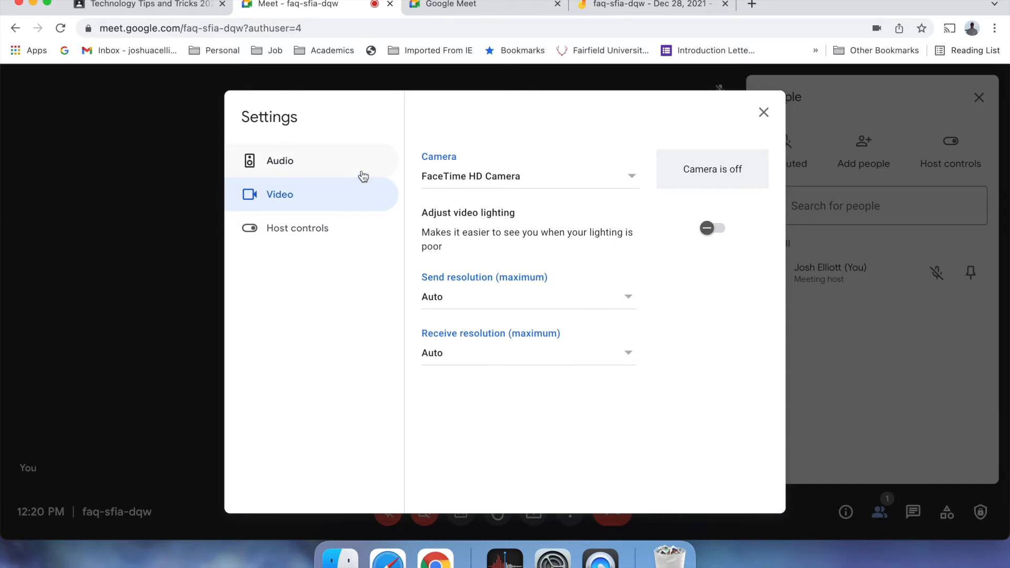
{"action": "left_click", "coordinate": [298, 167]}
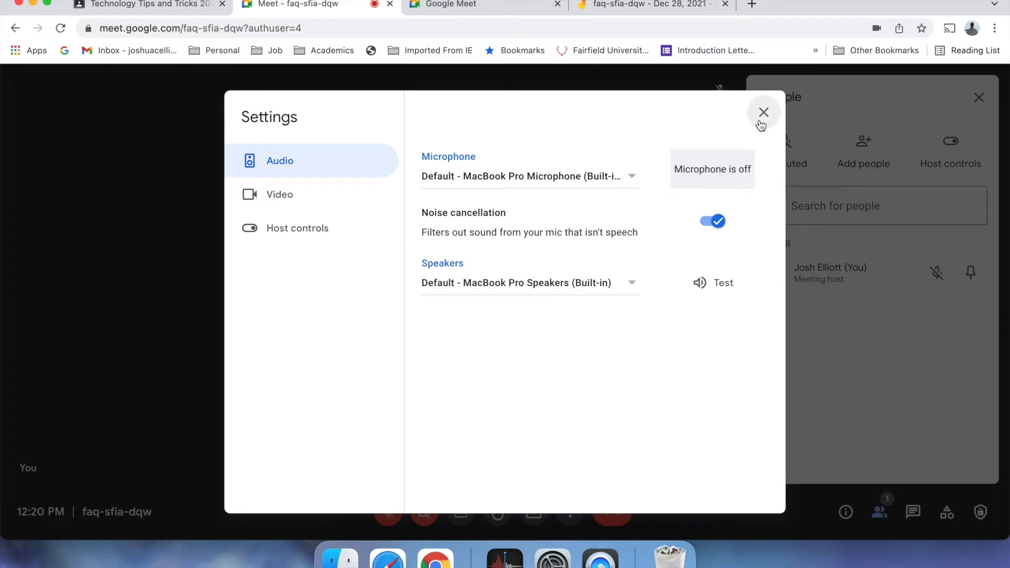
{"action": "left_click", "coordinate": [305, 230]}
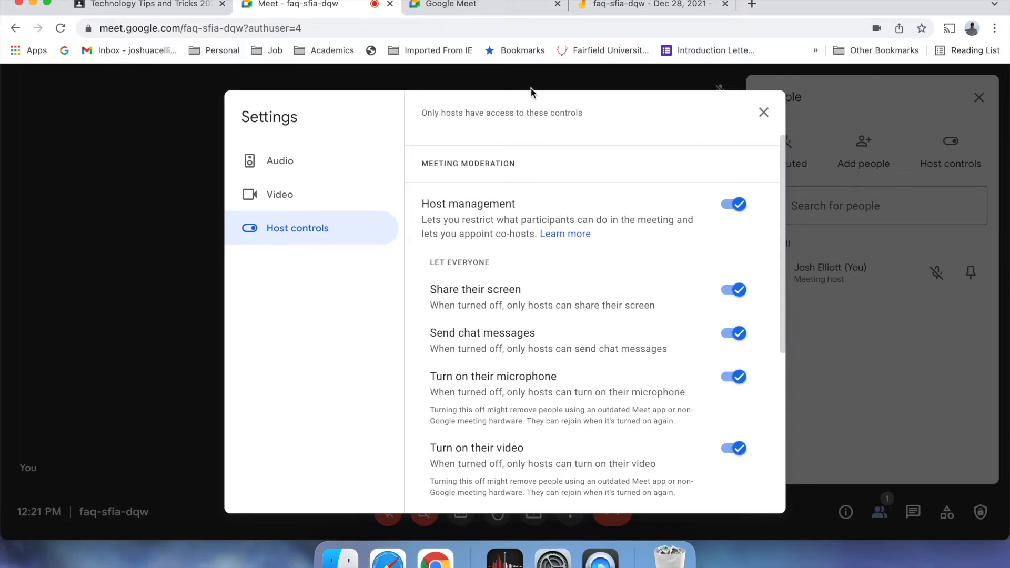
{"action": "left_click", "coordinate": [764, 112]}
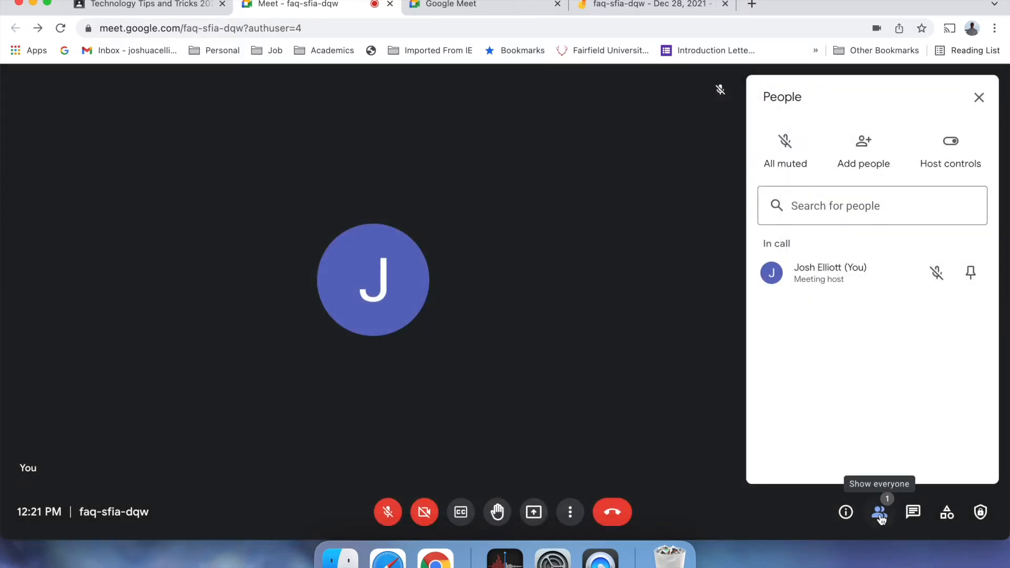
- Close the People panel, glance at visual effects, then turn the camera on
{"action": "left_click", "coordinate": [979, 102]}
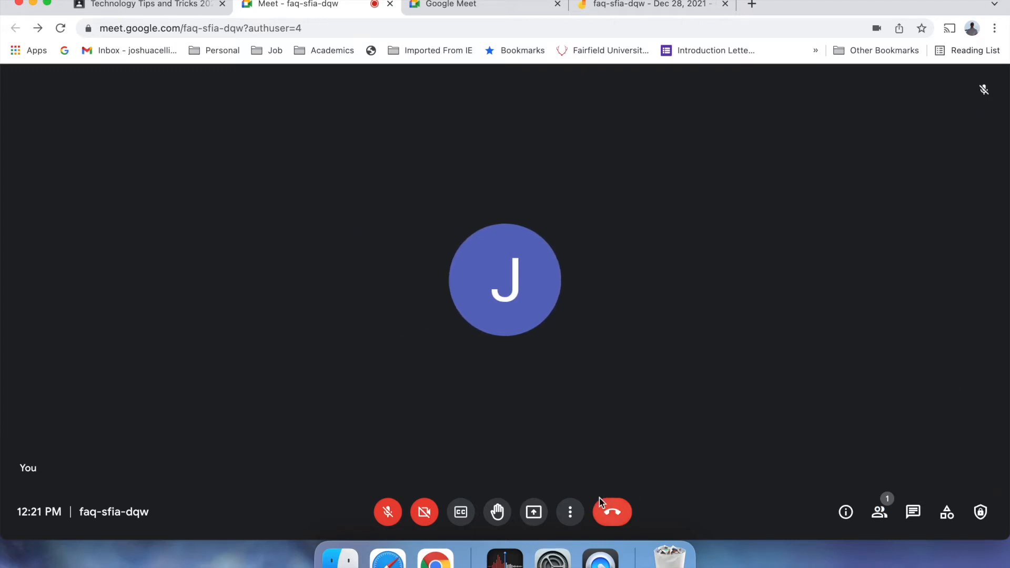
{"action": "left_click", "coordinate": [579, 517]}
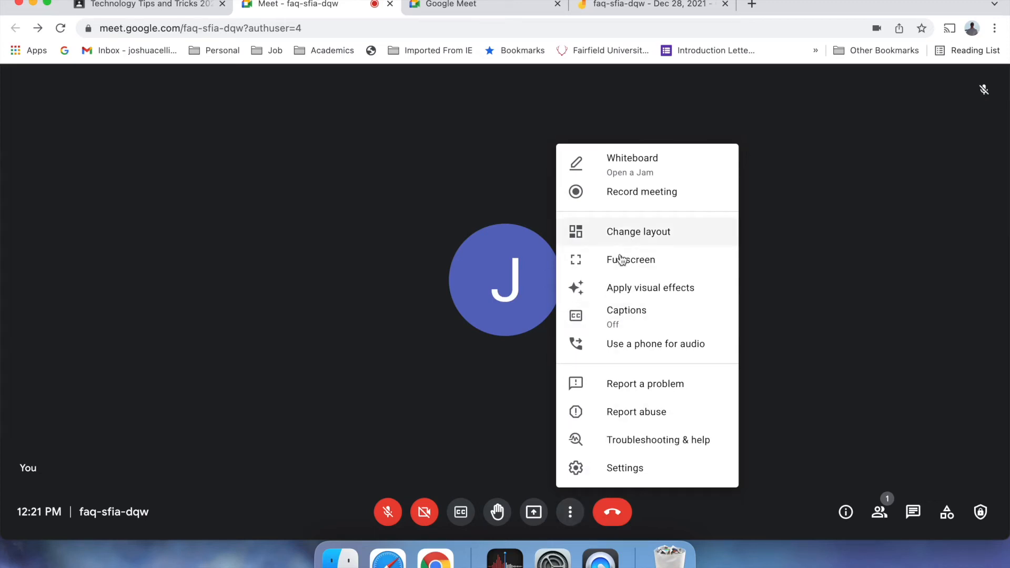
{"action": "left_click", "coordinate": [619, 287]}
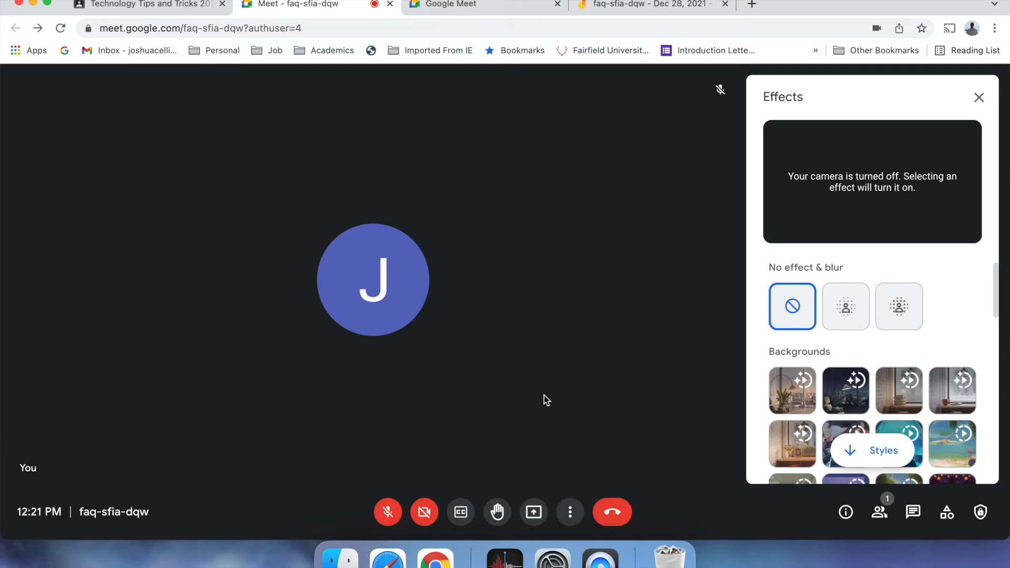
{"action": "left_click", "coordinate": [978, 98]}
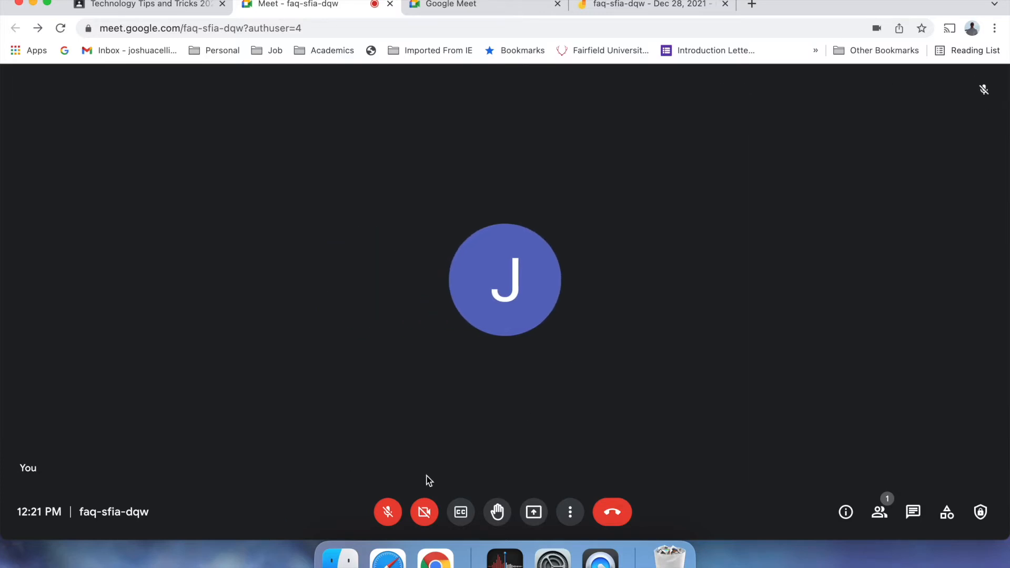
{"action": "left_click", "coordinate": [424, 514]}
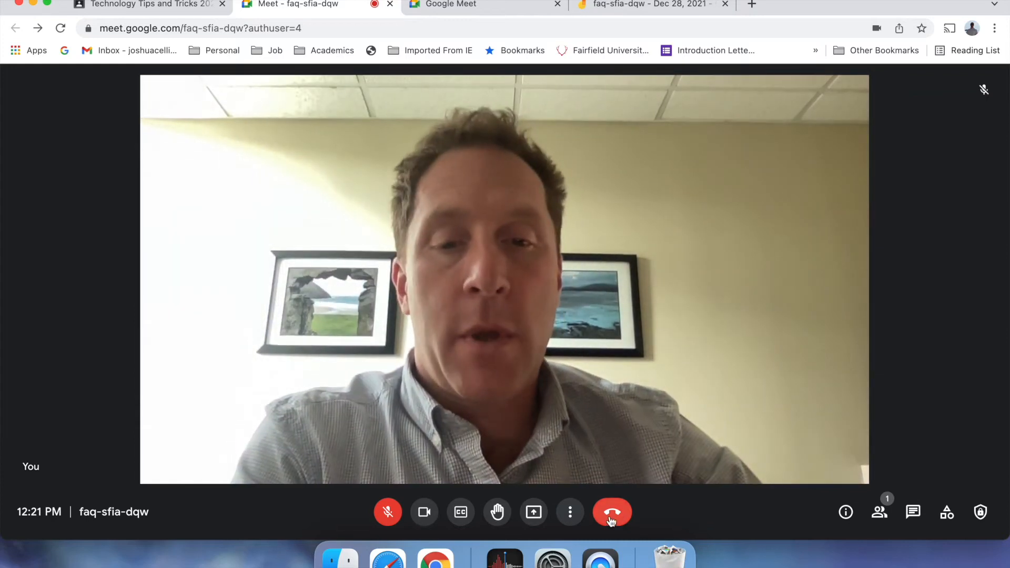
- In visual effects, apply Slightly blur, then switch to full Blur your background
{"action": "left_click", "coordinate": [570, 512]}
{"action": "left_click", "coordinate": [592, 292]}
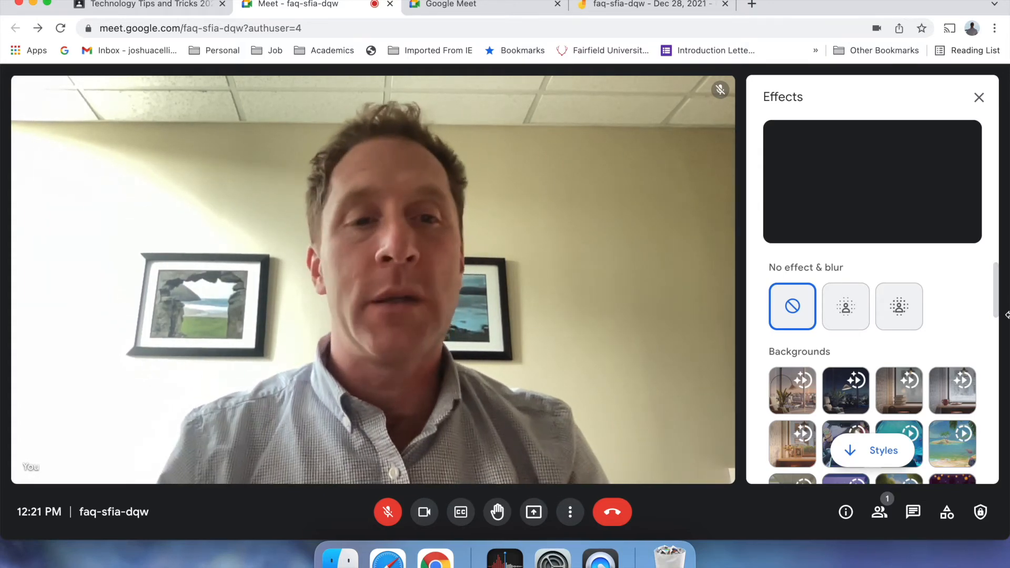
{"action": "left_click", "coordinate": [846, 312]}
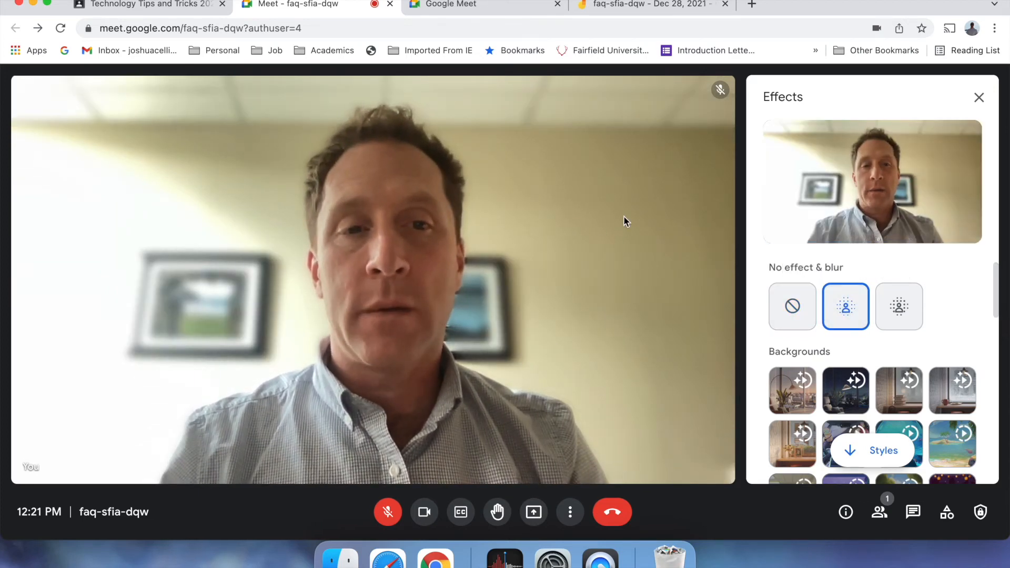
{"action": "left_click", "coordinate": [895, 312]}
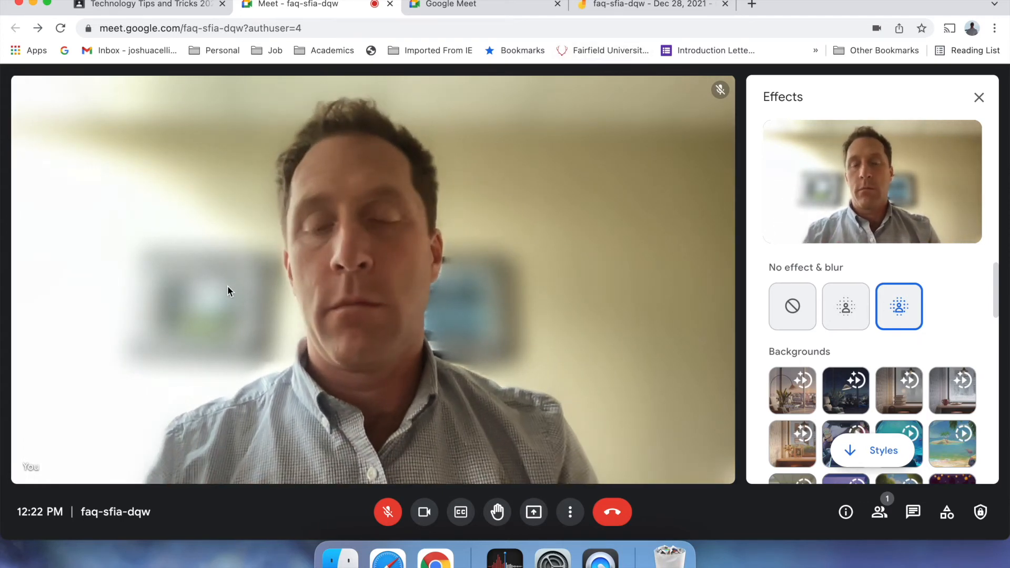
- Remove the blur and try the bookshelf room, Blooming tree and sunny city apartment backgrounds
{"action": "left_click", "coordinate": [792, 310]}
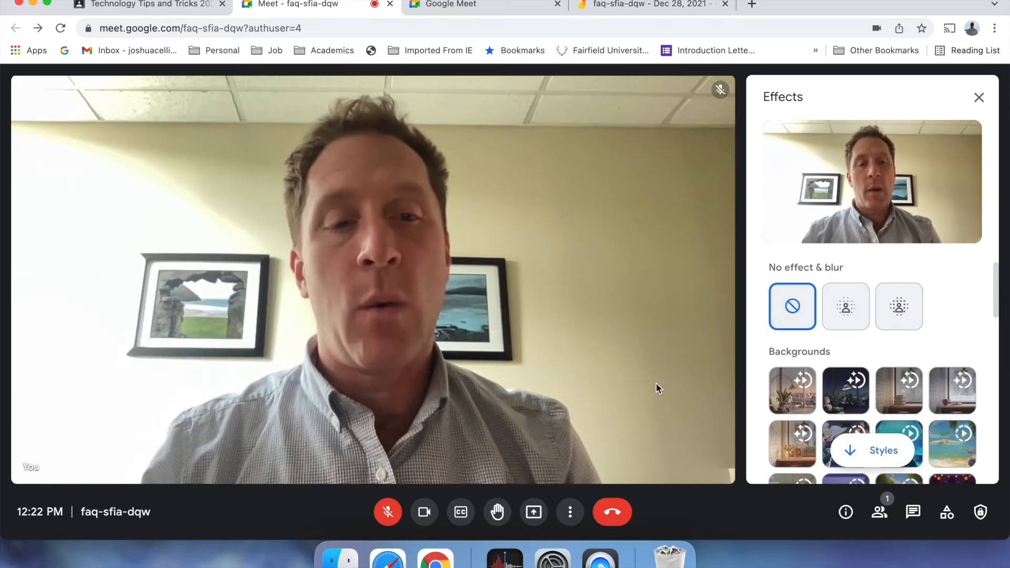
{"action": "scroll", "coordinate": [918, 333], "scroll_direction": "down", "scroll_amount": 3}
{"action": "scroll", "coordinate": [917, 334], "scroll_direction": "down", "scroll_amount": 3}
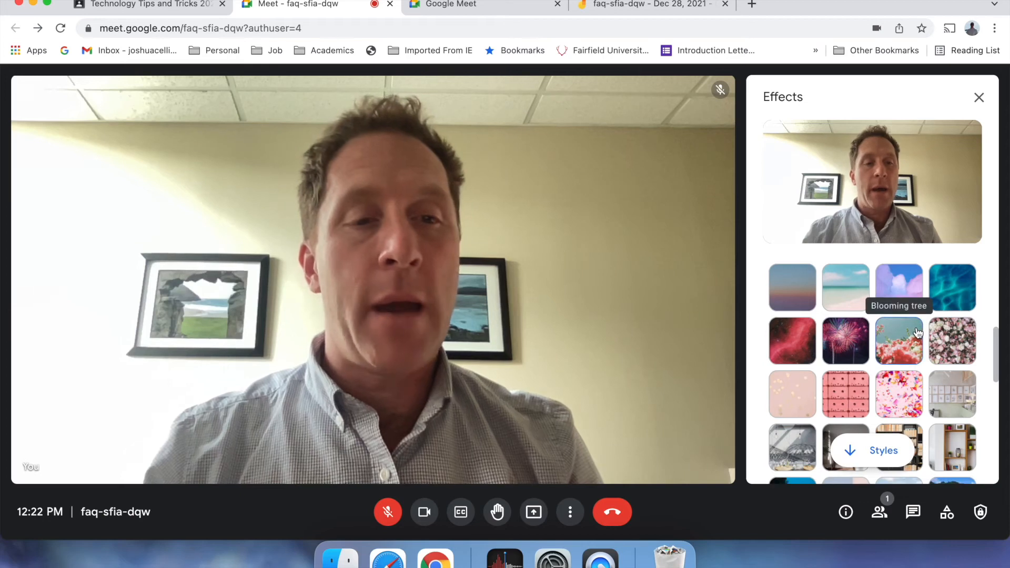
{"action": "scroll", "coordinate": [918, 333], "scroll_direction": "down", "scroll_amount": 3}
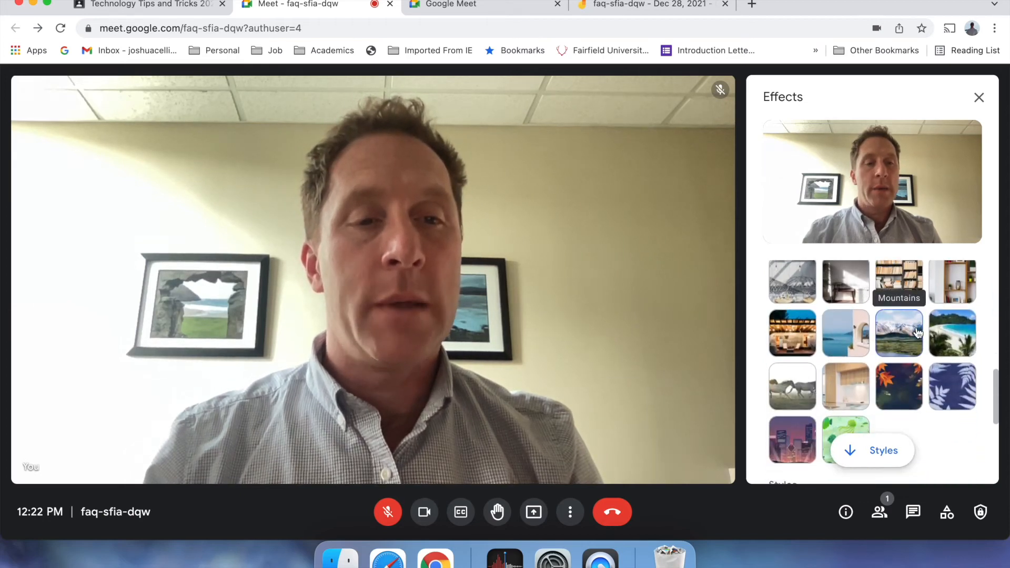
{"action": "scroll", "coordinate": [918, 334], "scroll_direction": "up", "scroll_amount": 3}
{"action": "scroll", "coordinate": [917, 334], "scroll_direction": "up", "scroll_amount": 3}
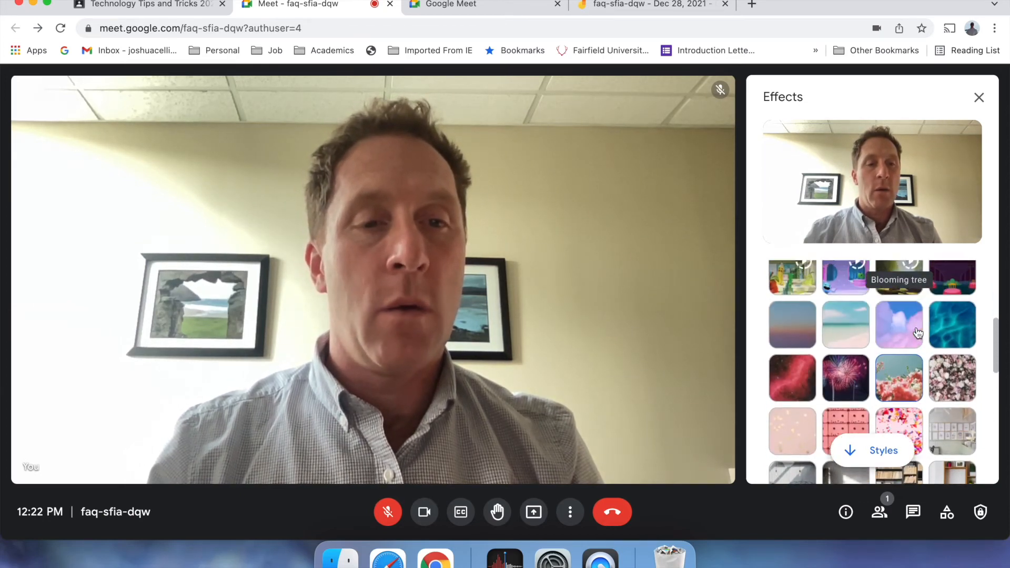
{"action": "scroll", "coordinate": [917, 334], "scroll_direction": "up", "scroll_amount": 3}
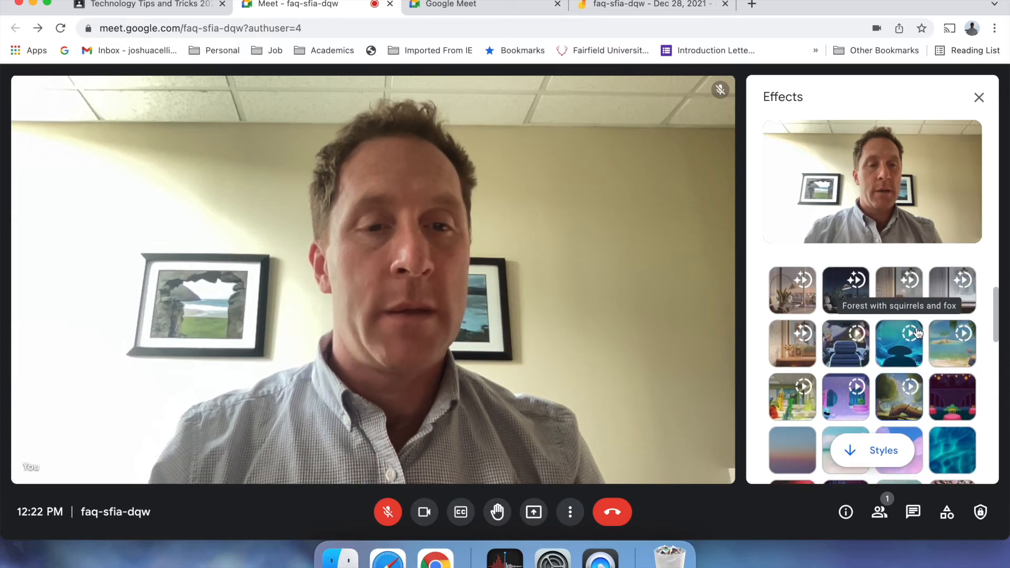
{"action": "scroll", "coordinate": [917, 332], "scroll_direction": "up", "scroll_amount": 1}
{"action": "scroll", "coordinate": [918, 332], "scroll_direction": "down", "scroll_amount": 3}
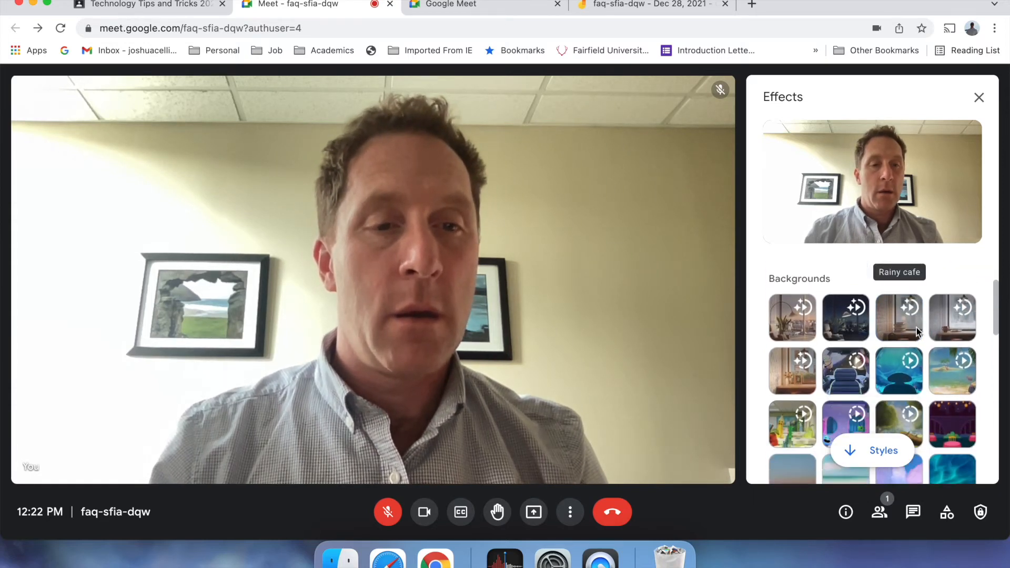
{"action": "scroll", "coordinate": [917, 333], "scroll_direction": "down", "scroll_amount": 3}
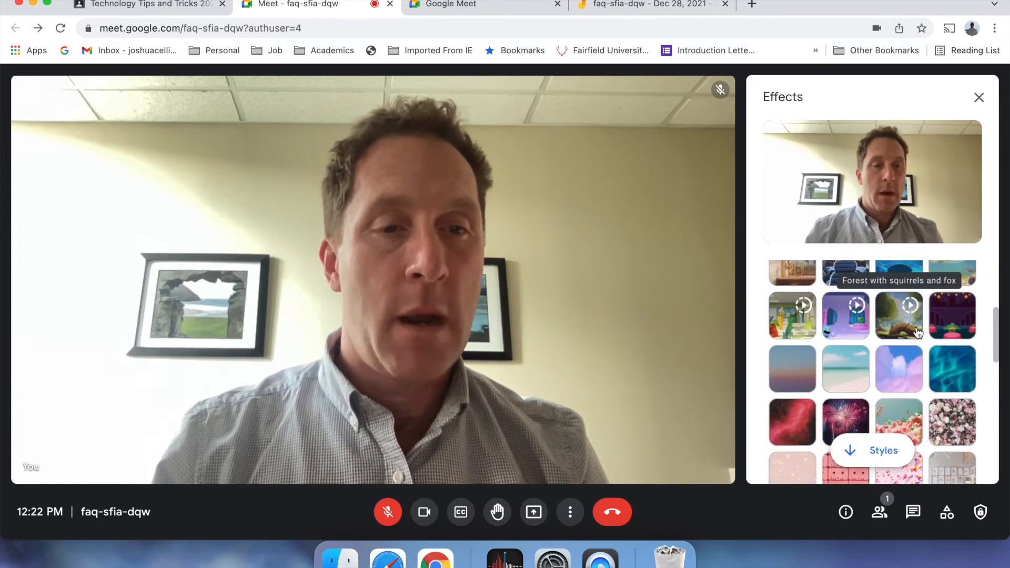
{"action": "scroll", "coordinate": [963, 330], "scroll_direction": "down", "scroll_amount": 2}
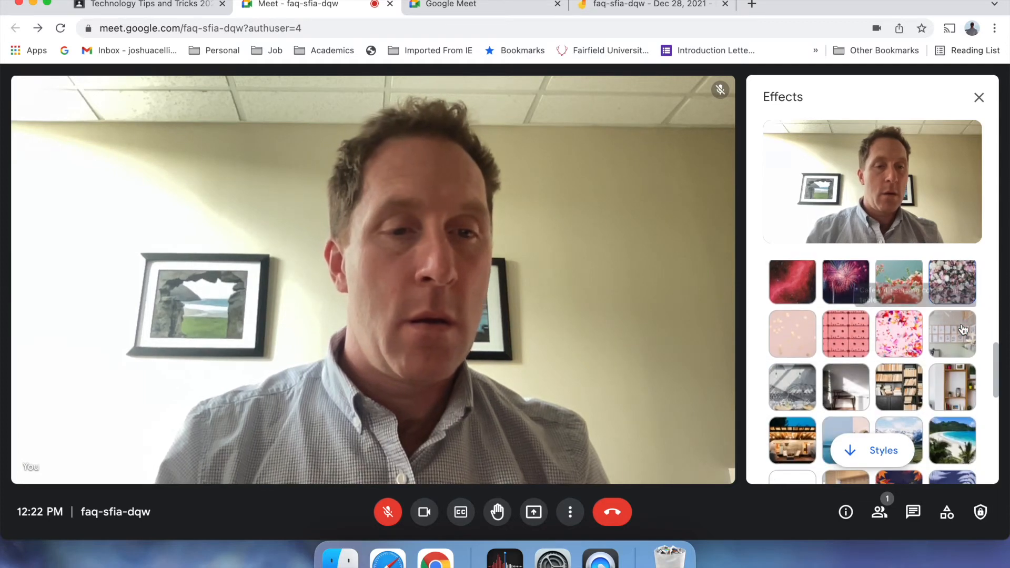
{"action": "left_click", "coordinate": [898, 397]}
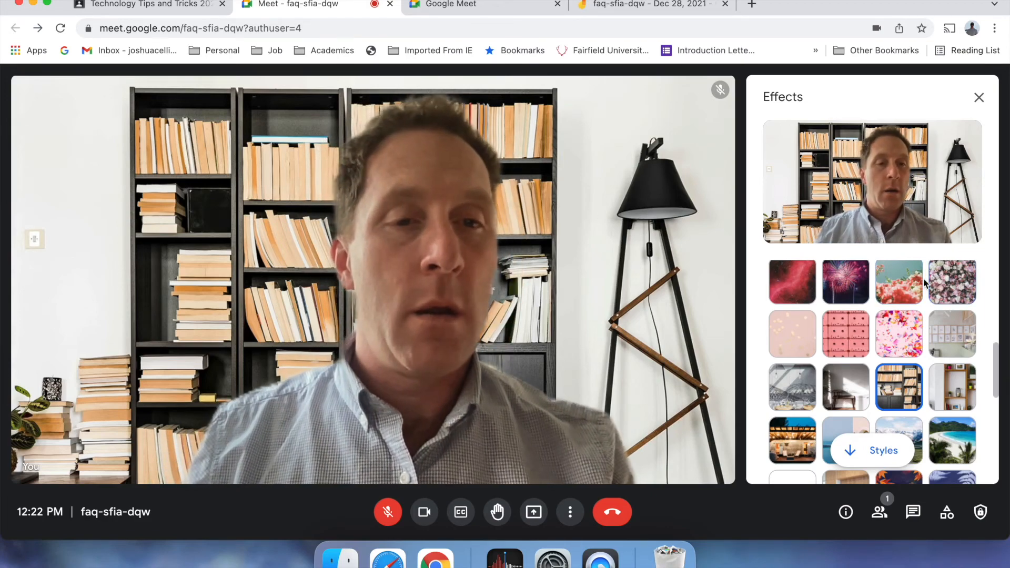
{"action": "left_click", "coordinate": [899, 281]}
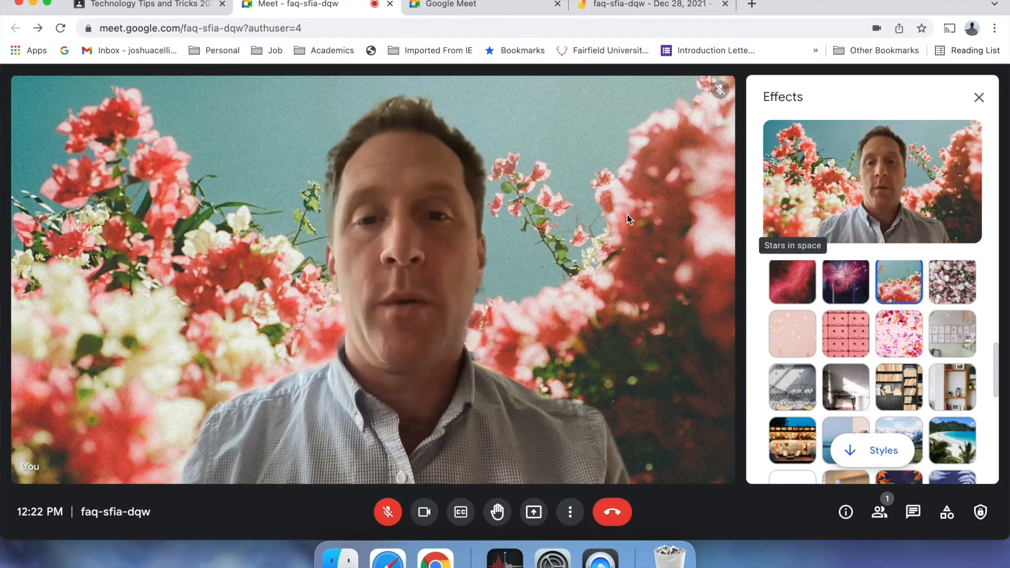
{"action": "scroll", "coordinate": [820, 367], "scroll_direction": "up", "scroll_amount": 8}
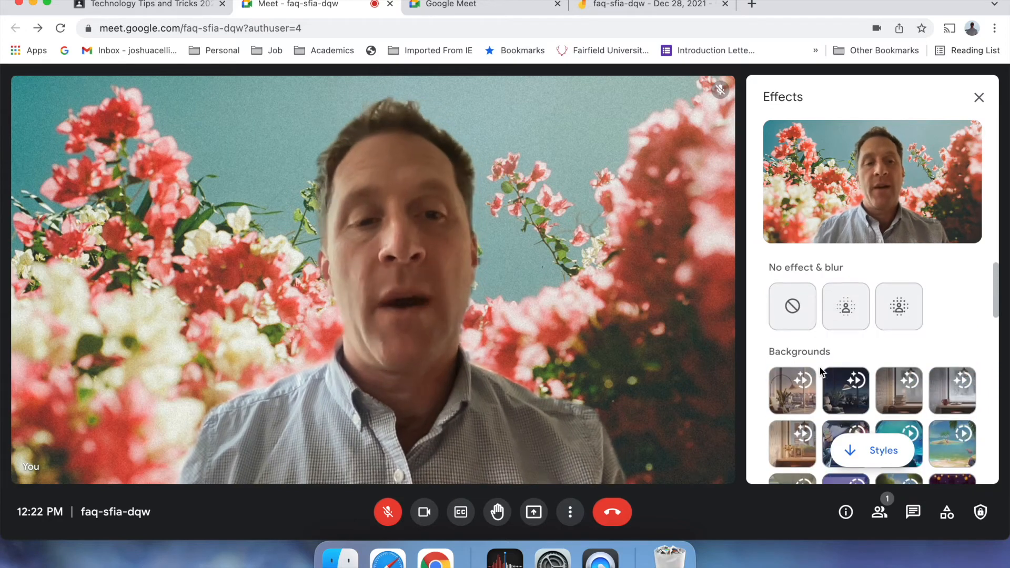
{"action": "left_click", "coordinate": [781, 394]}
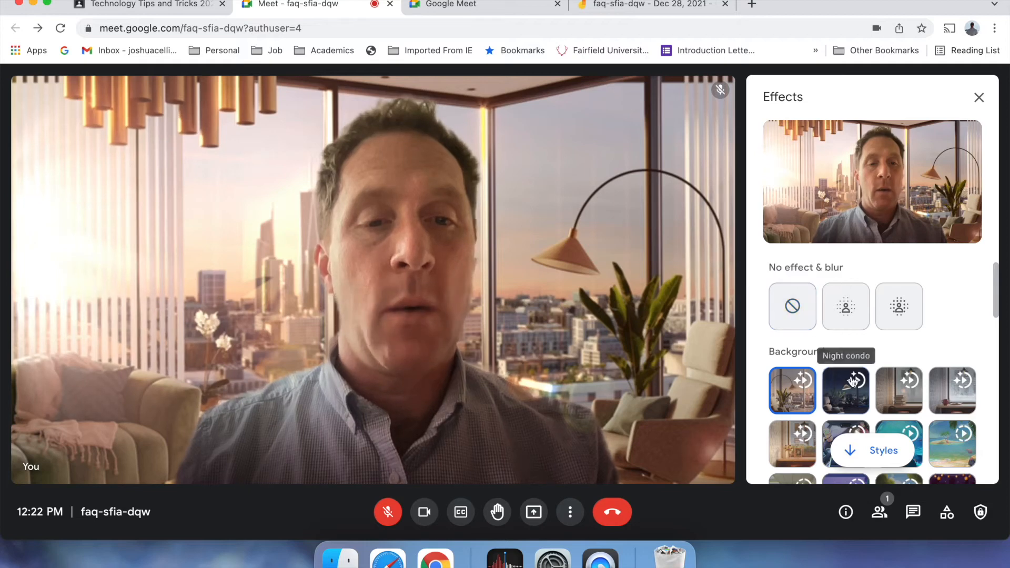
- Try cartoon and black-and-white styles and blur again, then reset to no effect and close Effects
{"action": "scroll", "coordinate": [850, 376], "scroll_direction": "down", "scroll_amount": 3}
{"action": "scroll", "coordinate": [852, 382], "scroll_direction": "down", "scroll_amount": 5}
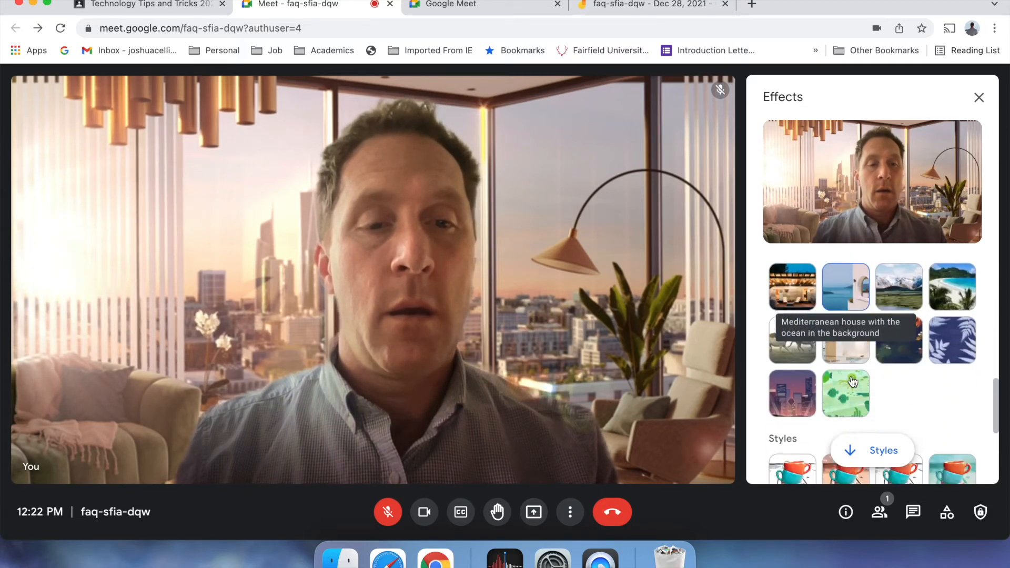
{"action": "left_click", "coordinate": [848, 353]}
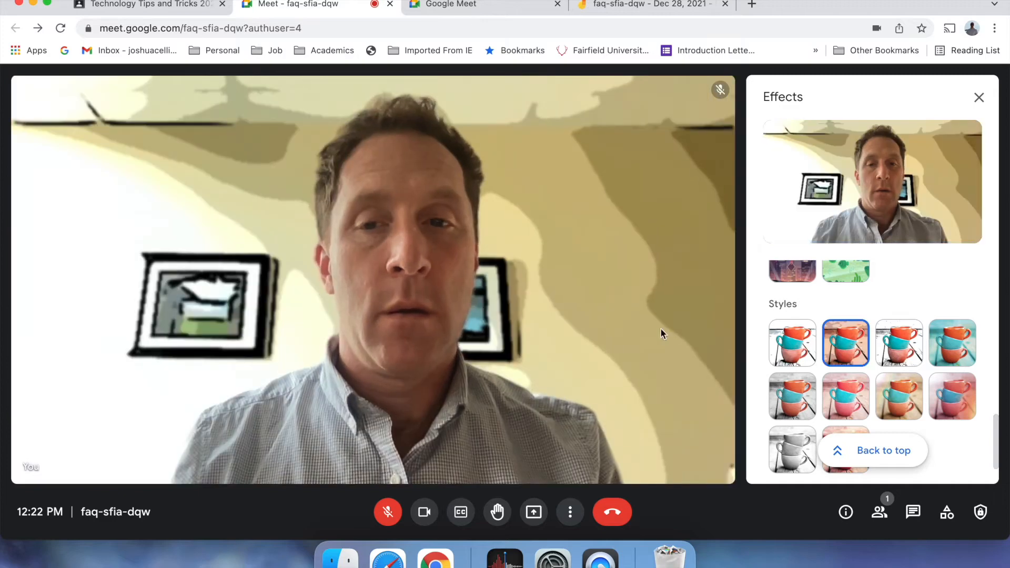
{"action": "left_click", "coordinate": [796, 350]}
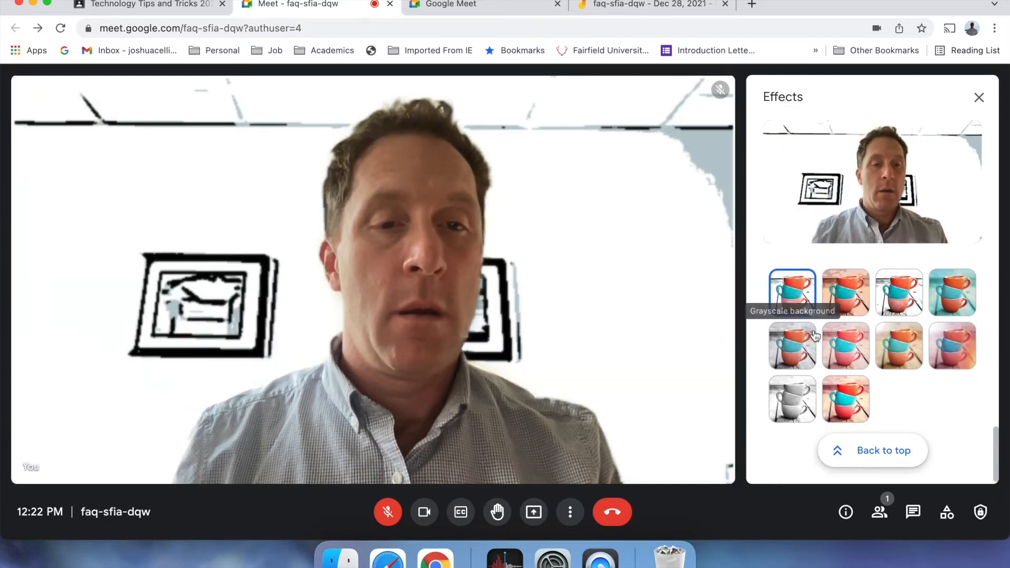
{"action": "scroll", "coordinate": [815, 335], "scroll_direction": "up", "scroll_amount": 8}
{"action": "scroll", "coordinate": [815, 336], "scroll_direction": "up", "scroll_amount": 5}
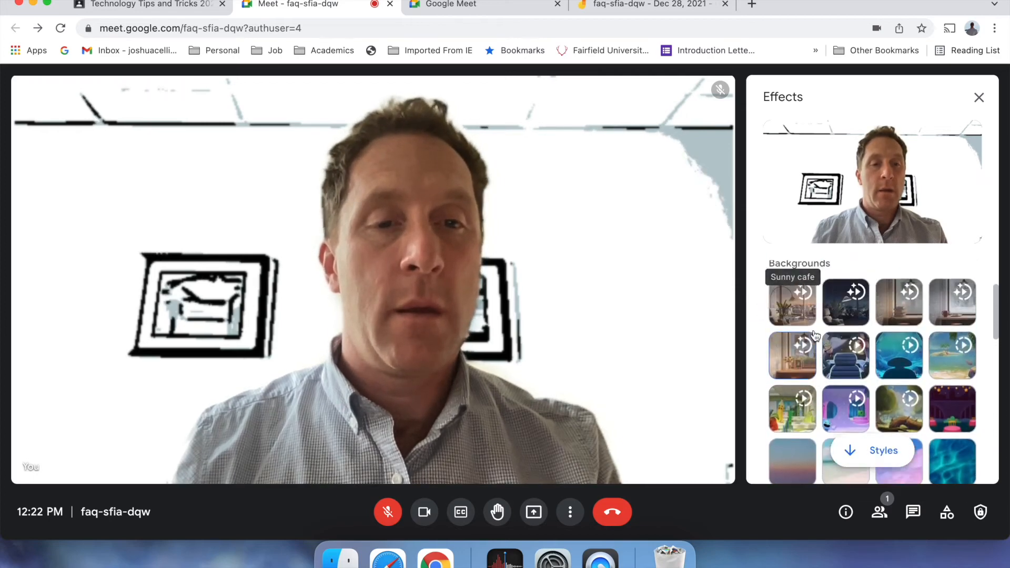
{"action": "left_click", "coordinate": [790, 315]}
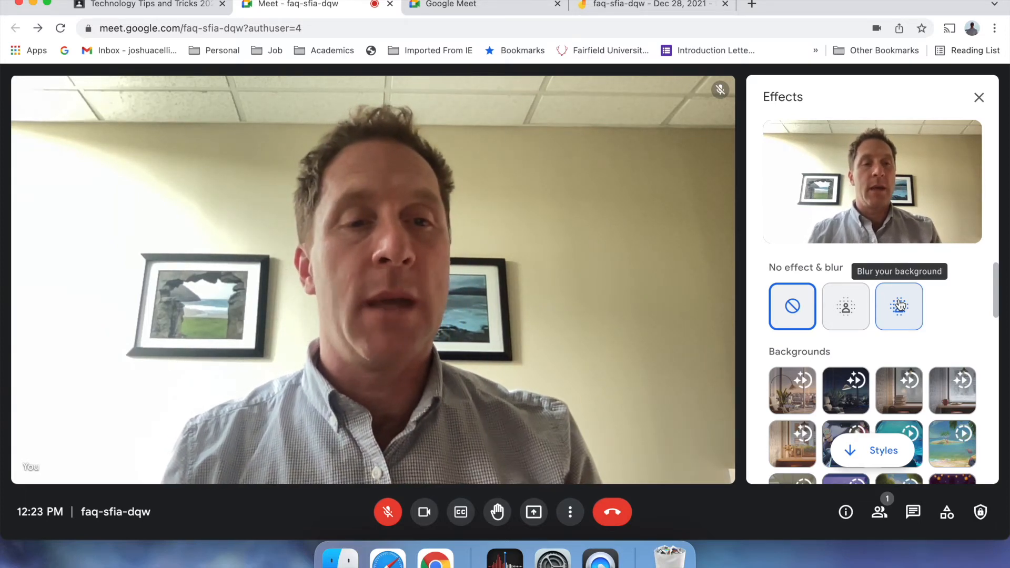
{"action": "left_click", "coordinate": [901, 305]}
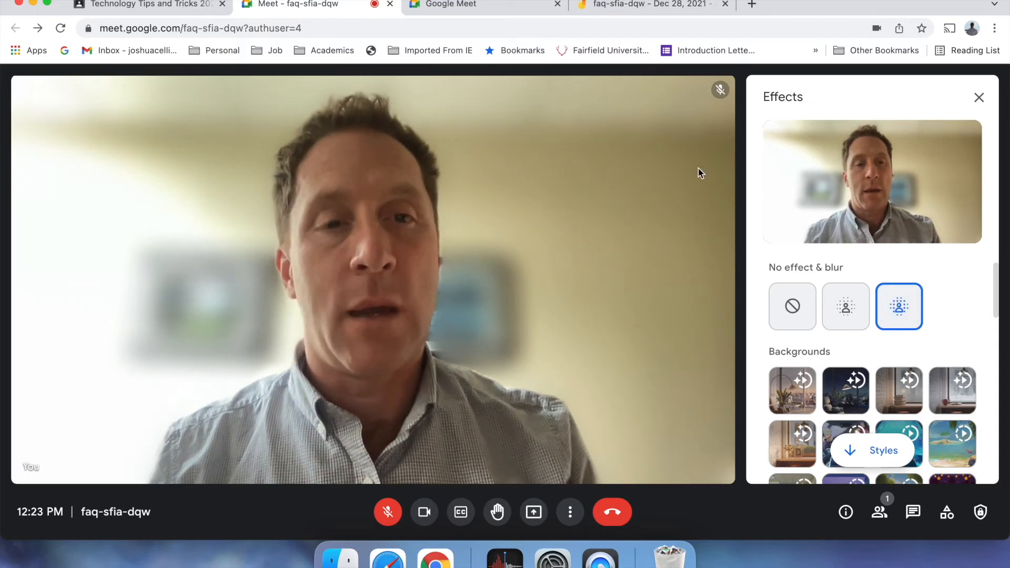
{"action": "left_click", "coordinate": [793, 307]}
{"action": "left_click", "coordinate": [978, 98]}
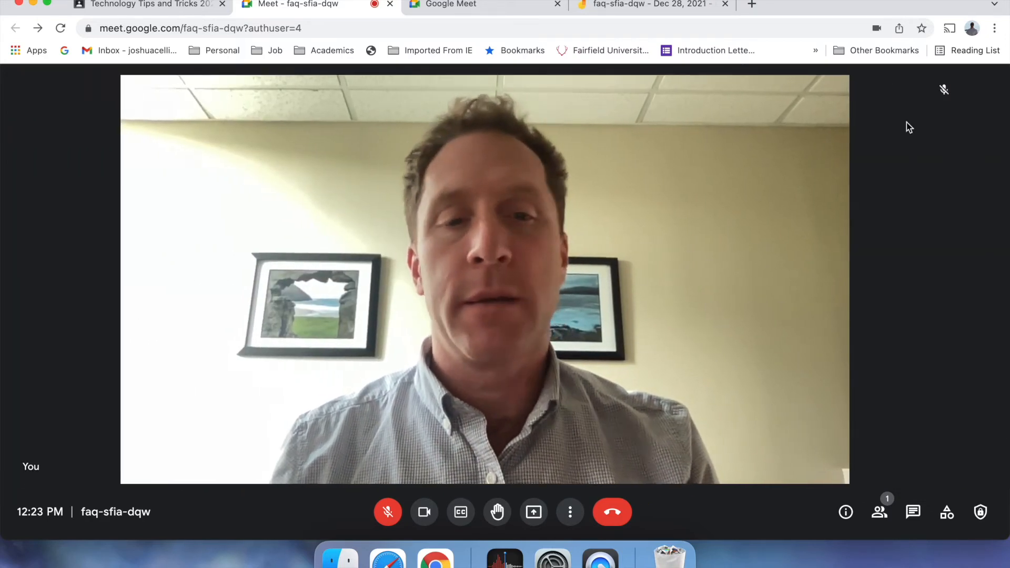
{"action": "left_click", "coordinate": [571, 513]}
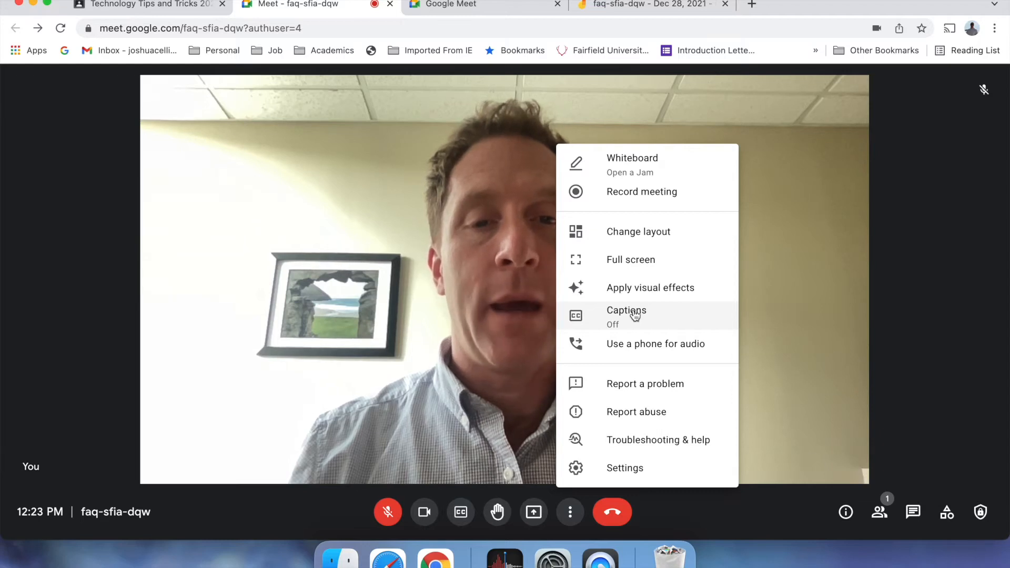
{"action": "left_click", "coordinate": [647, 231]}
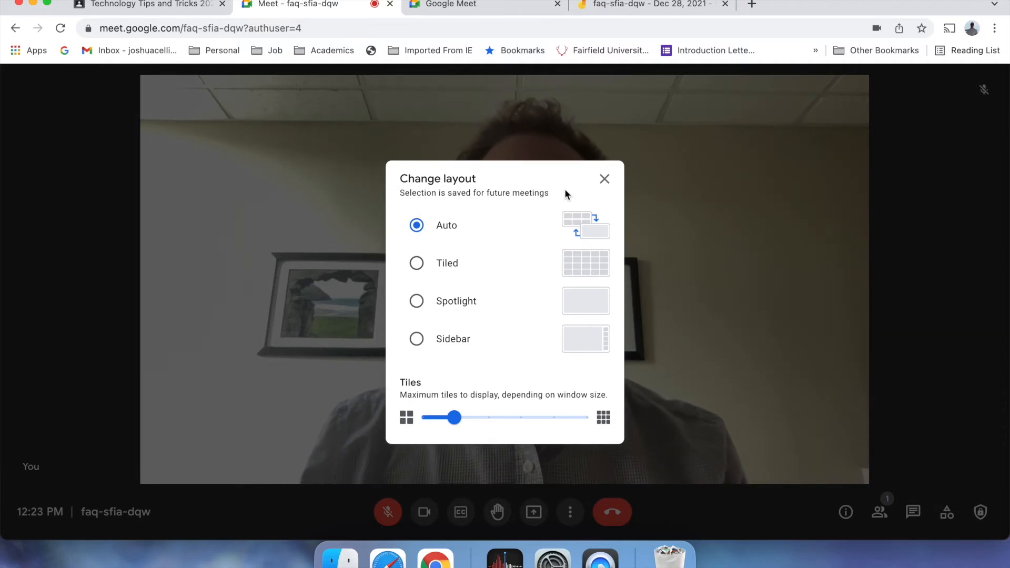
{"action": "left_click", "coordinate": [602, 179]}
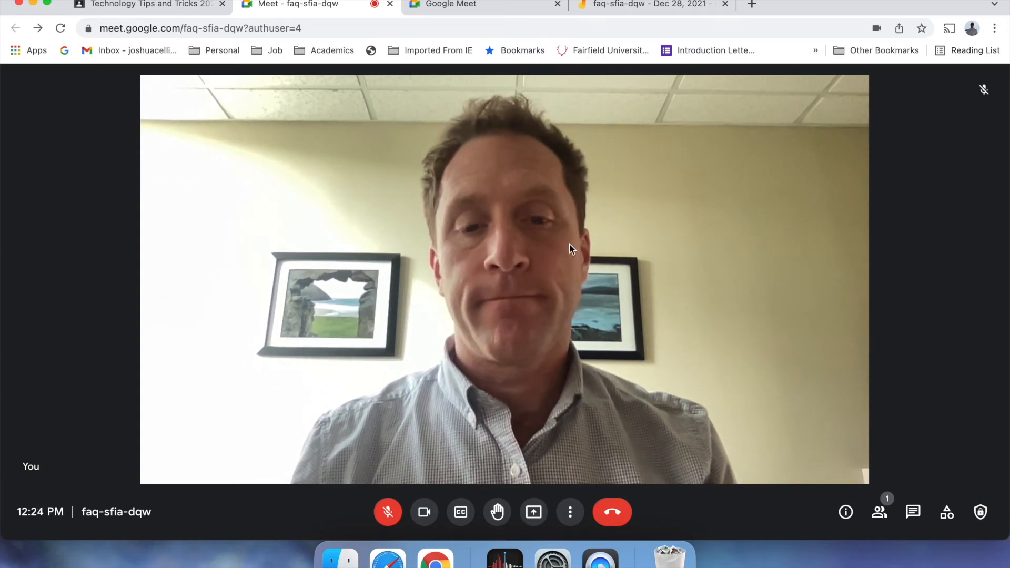
- Turn off the camera and flip between the Meet home, Classroom and call tabs
{"action": "left_click", "coordinate": [418, 517]}
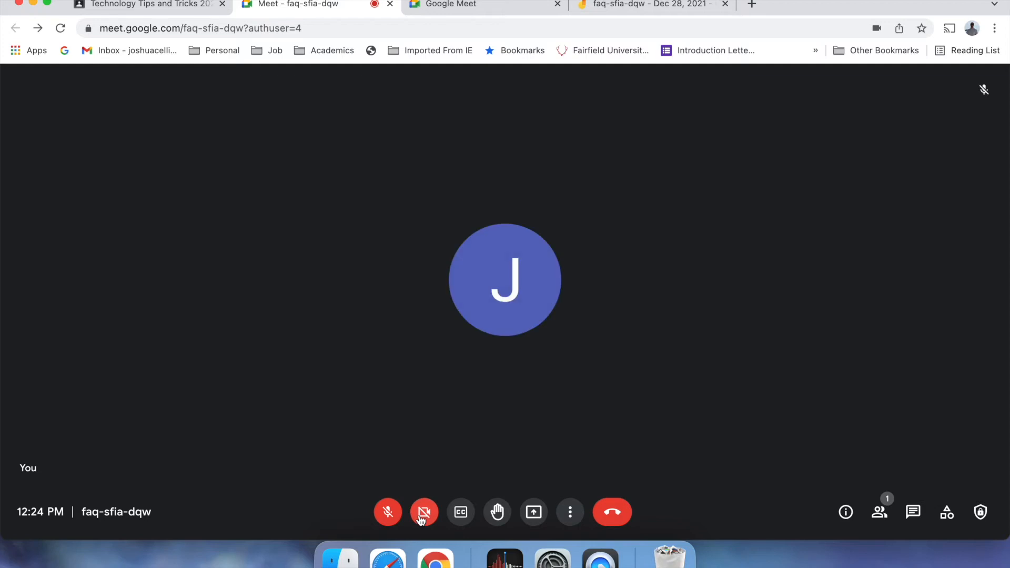
{"action": "left_click", "coordinate": [484, 6]}
{"action": "left_click", "coordinate": [169, 5]}
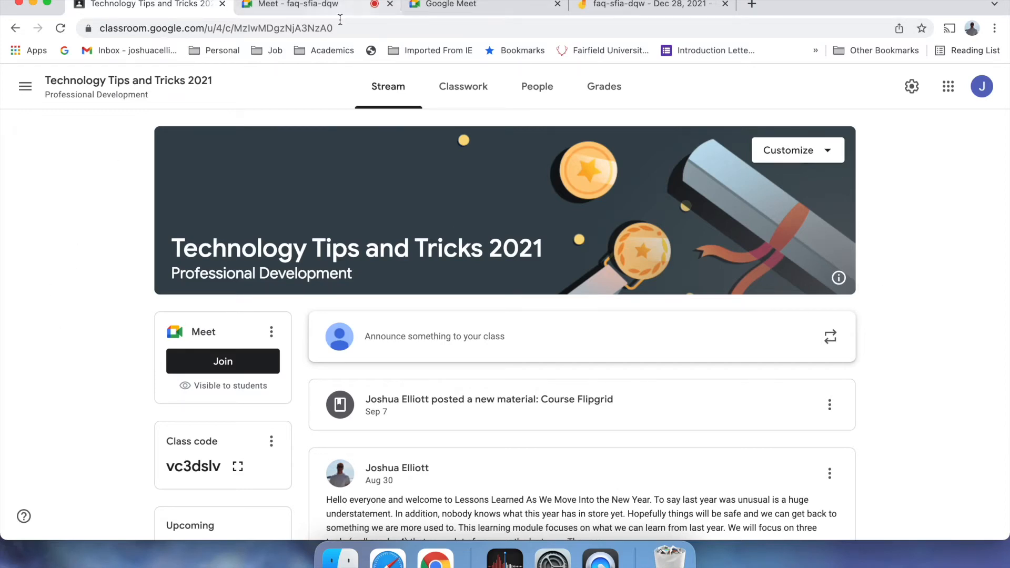
{"action": "left_click", "coordinate": [330, 6]}
{"action": "left_click", "coordinate": [429, 6]}
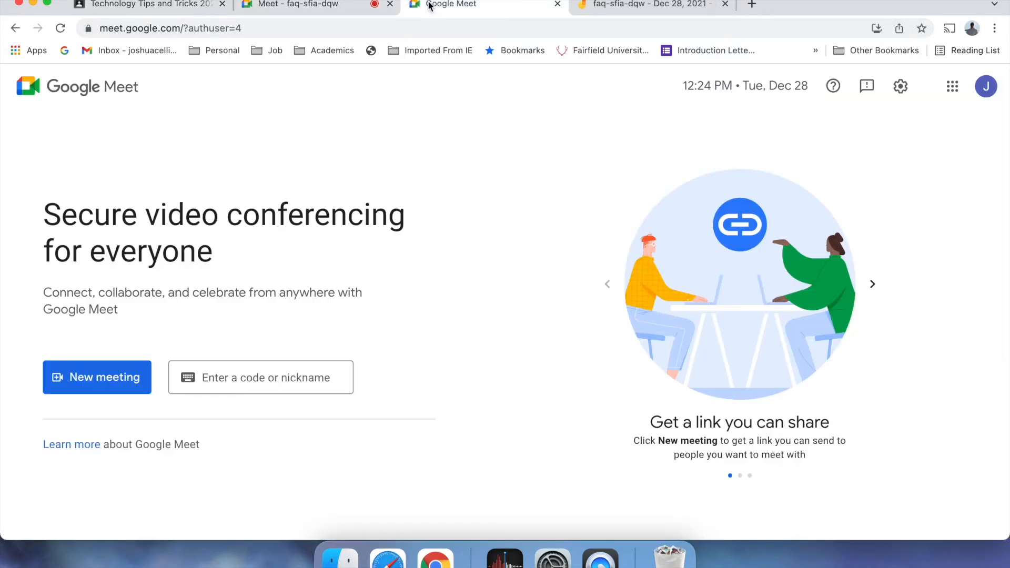
{"action": "left_click", "coordinate": [302, 10]}
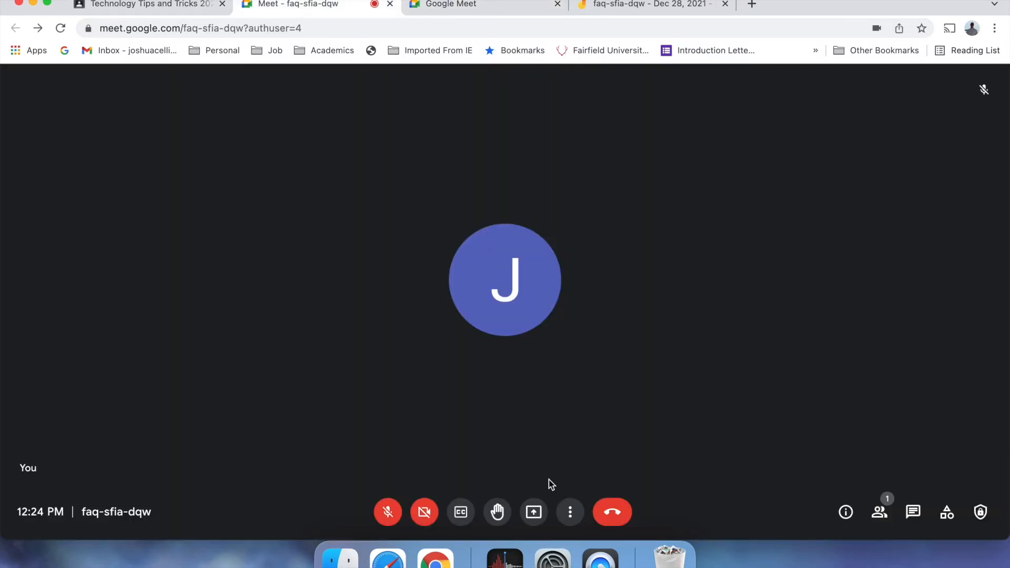
- Record a short stretch of the call, stop the recording, and return to the Classroom stream
{"action": "left_click", "coordinate": [570, 512]}
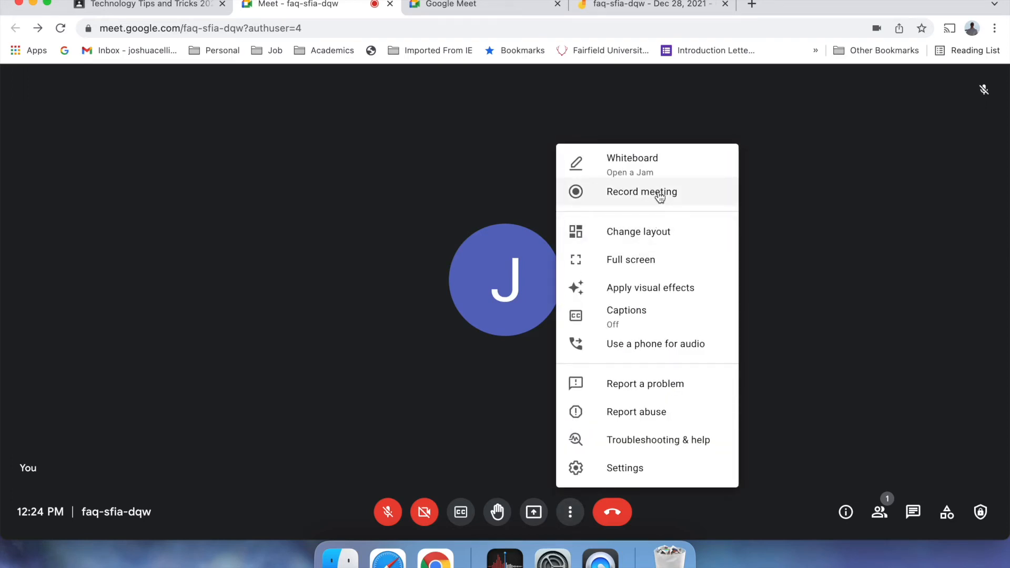
{"action": "left_click", "coordinate": [392, 309]}
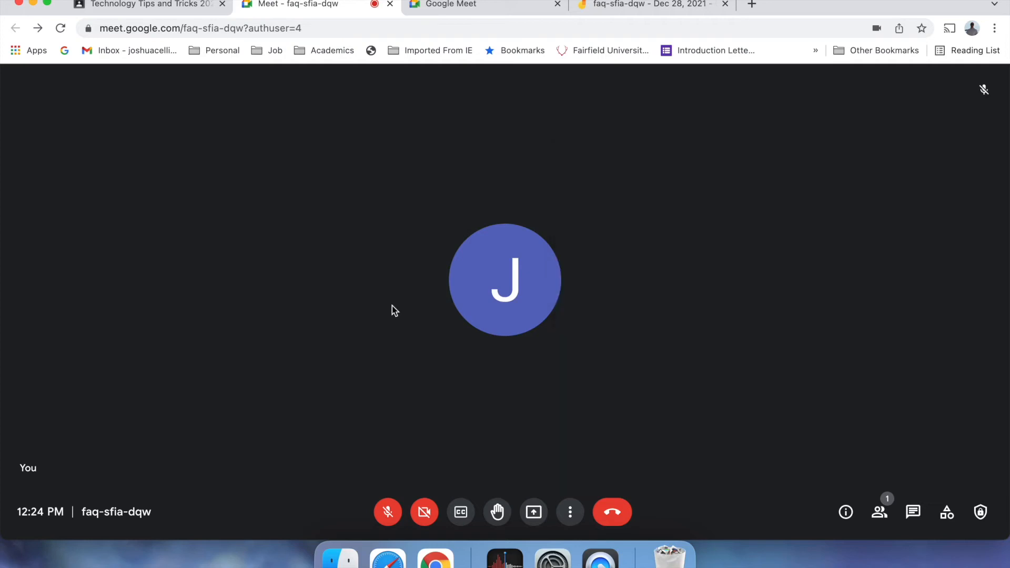
{"action": "left_click", "coordinate": [570, 512]}
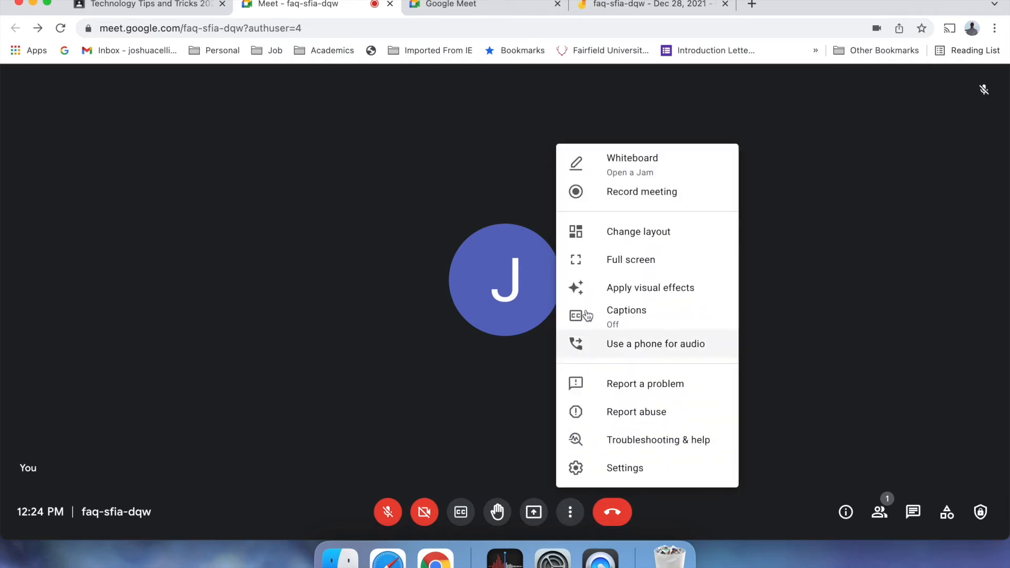
{"action": "left_click", "coordinate": [635, 207]}
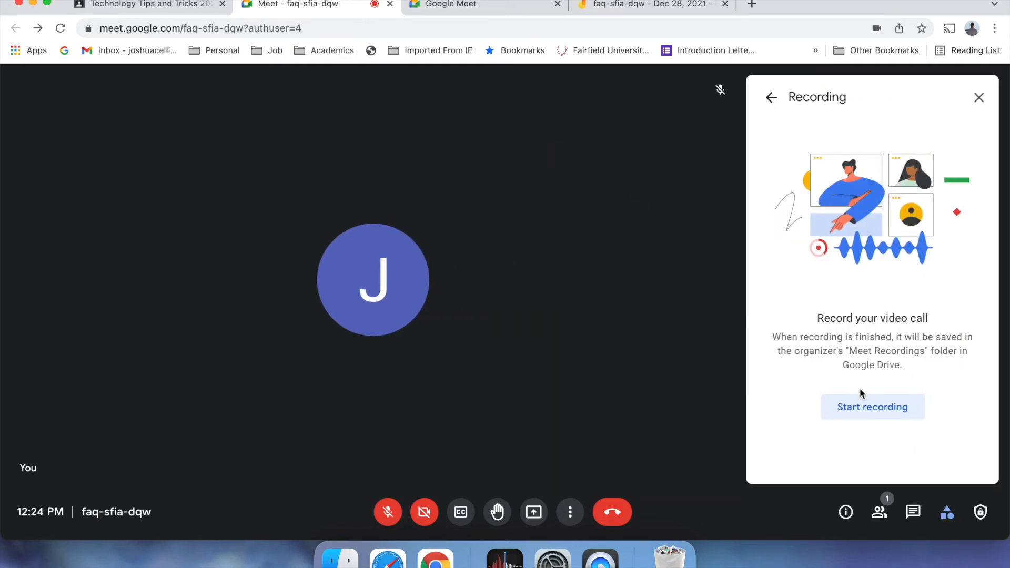
{"action": "left_click", "coordinate": [862, 408]}
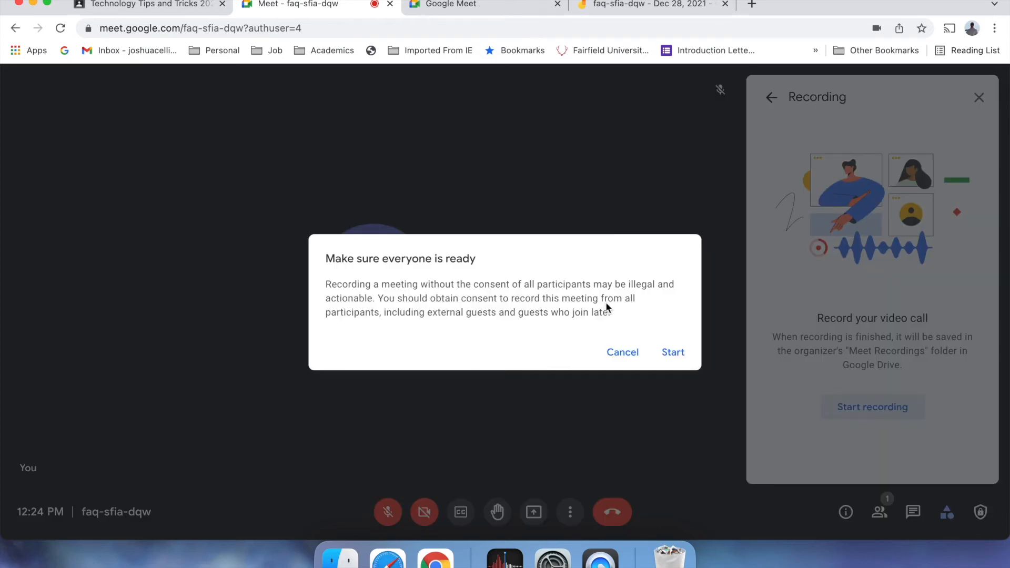
{"action": "left_click", "coordinate": [675, 354]}
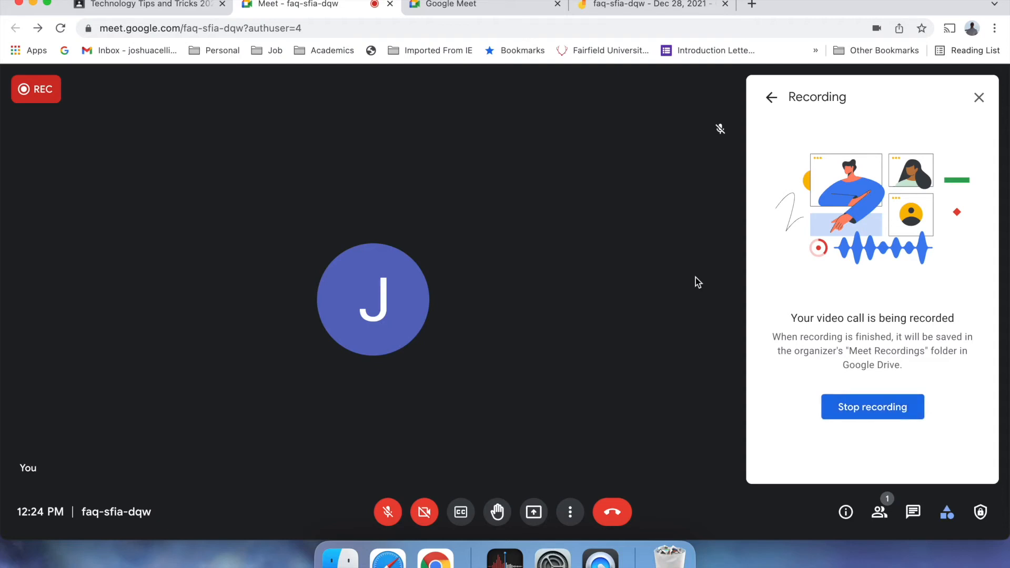
{"action": "left_click", "coordinate": [861, 407]}
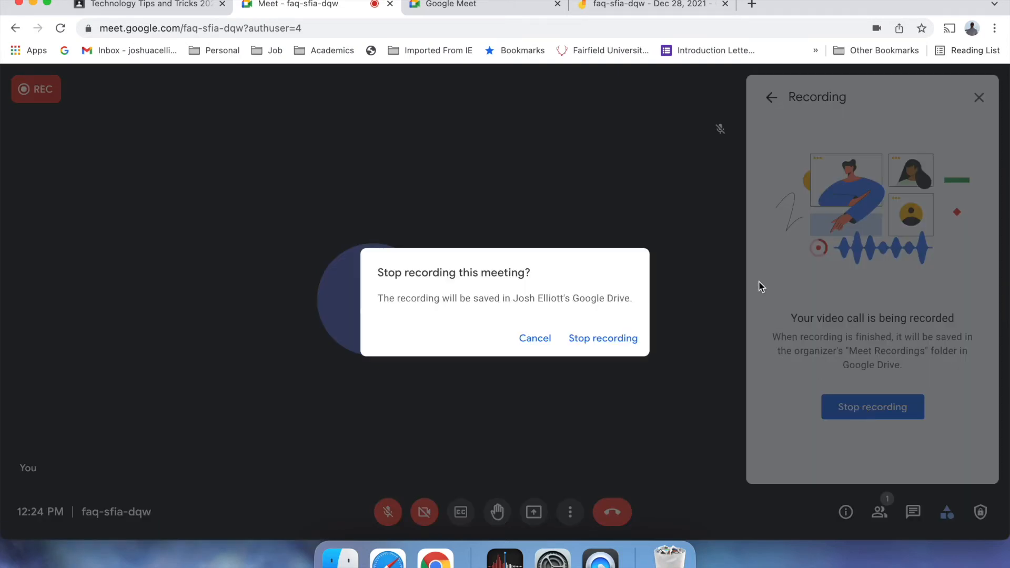
{"action": "left_click", "coordinate": [590, 339]}
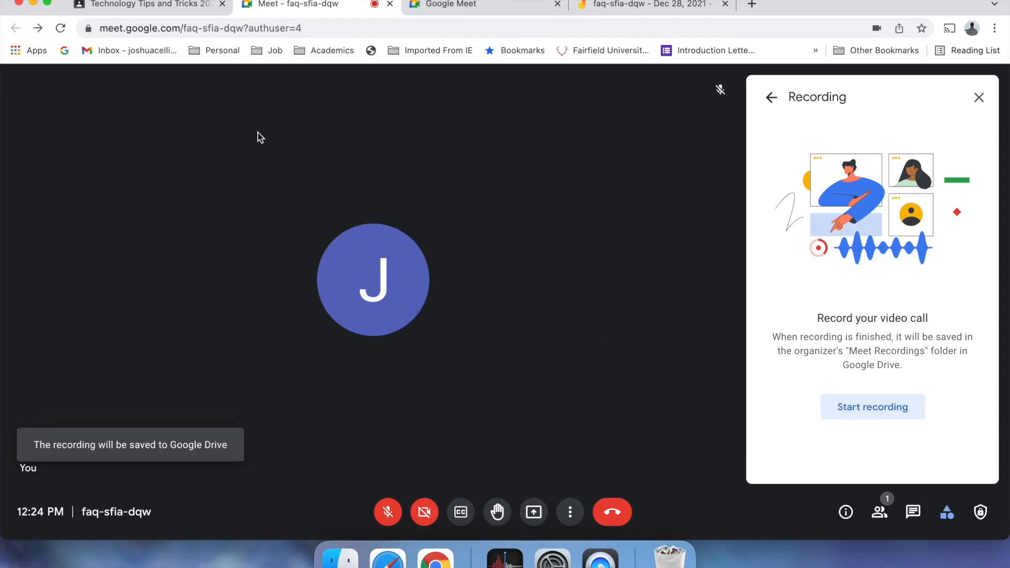
{"action": "left_click", "coordinate": [161, 6]}
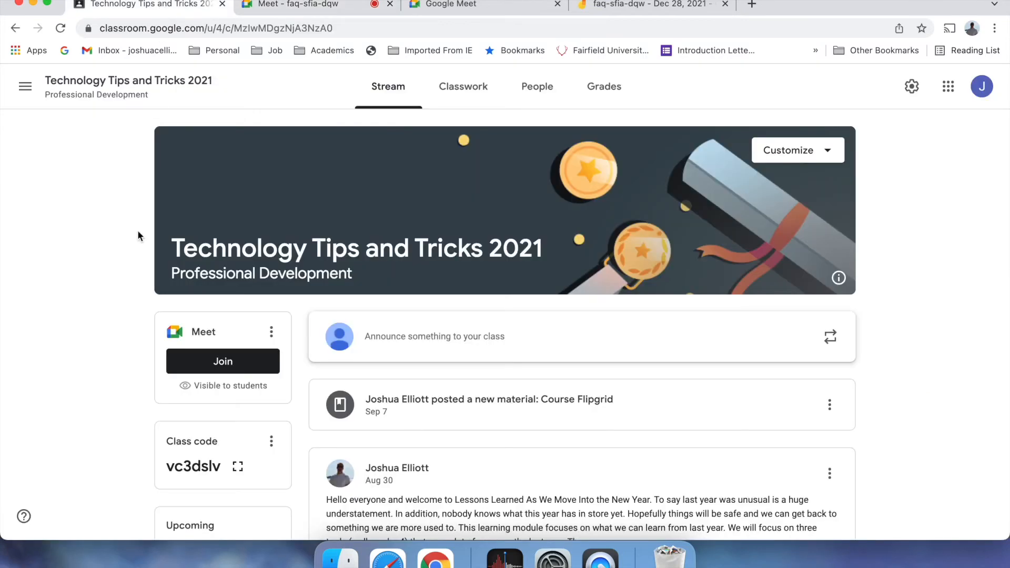
- From the Classwork page, open the empty Class Drive folder in Google Drive
{"action": "left_click", "coordinate": [476, 89]}
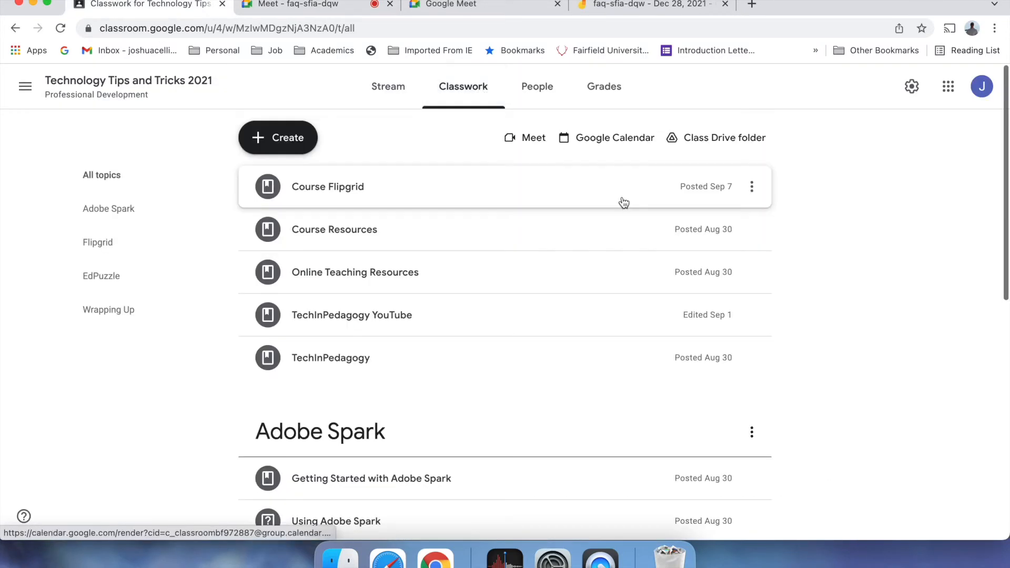
{"action": "left_click", "coordinate": [724, 137]}
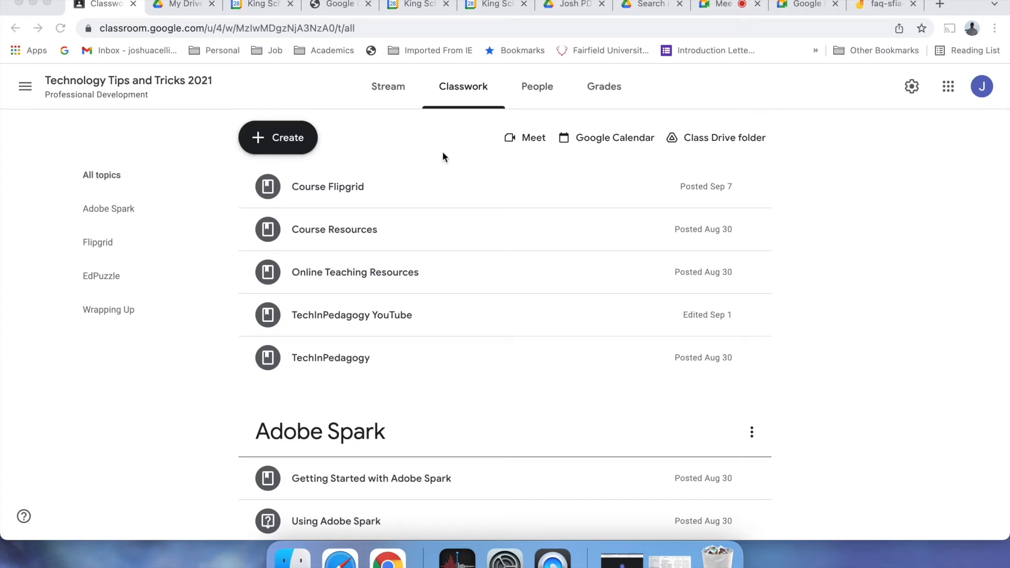
{"action": "left_click", "coordinate": [716, 138]}
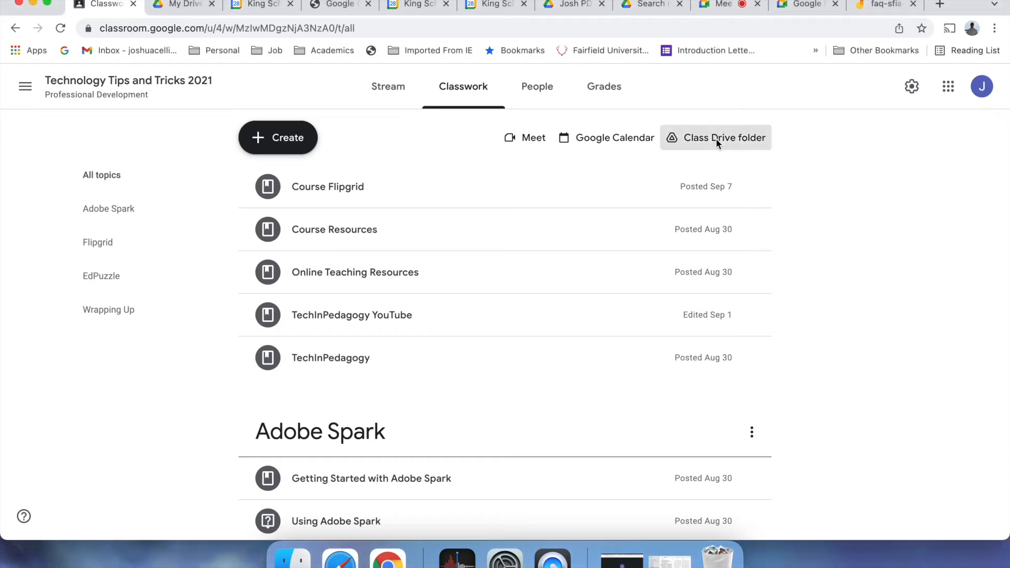
{"action": "left_click", "coordinate": [715, 138]}
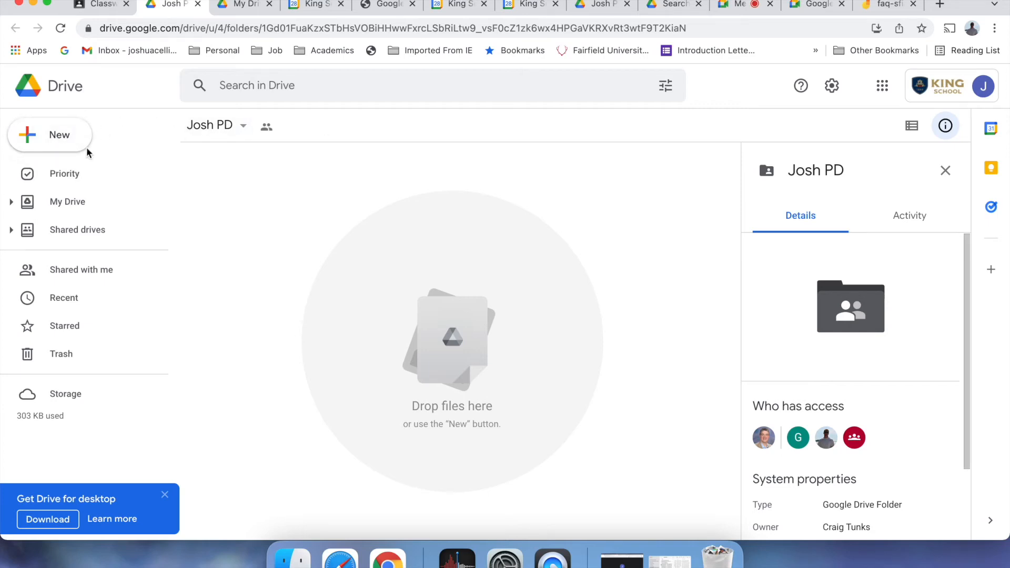
{"action": "left_click", "coordinate": [65, 210]}
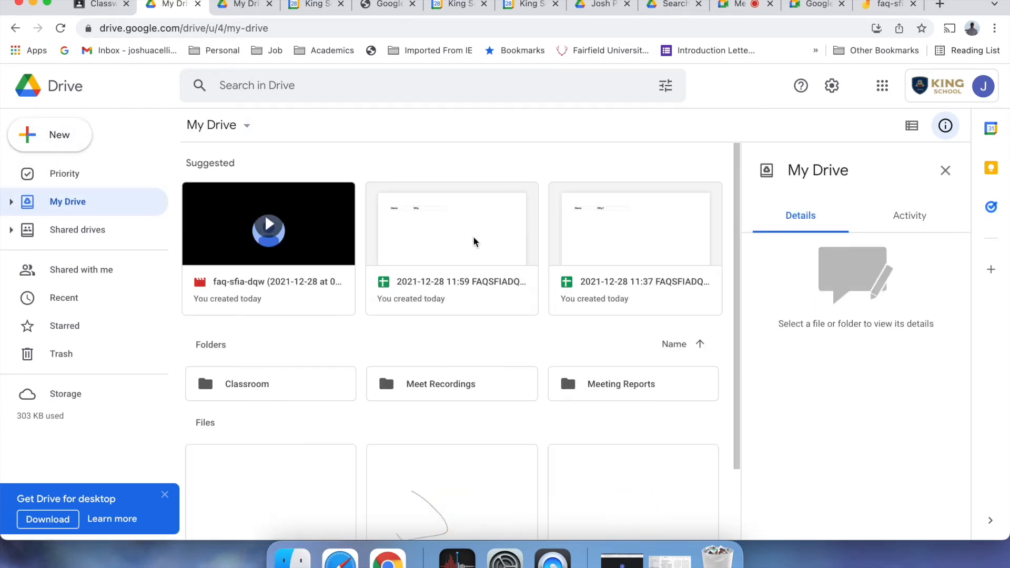
{"action": "left_click", "coordinate": [451, 380]}
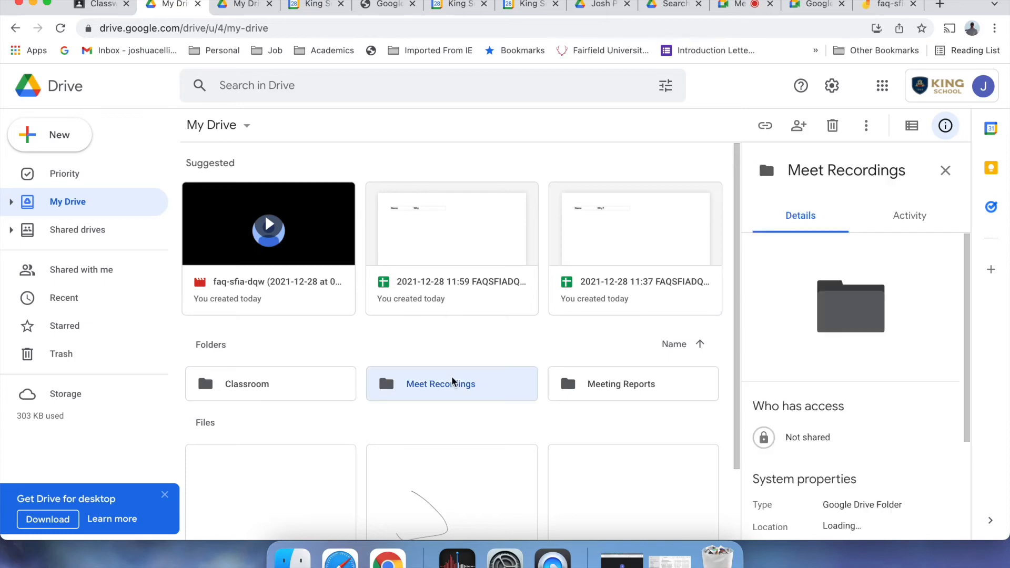
{"action": "double_click", "coordinate": [452, 379]}
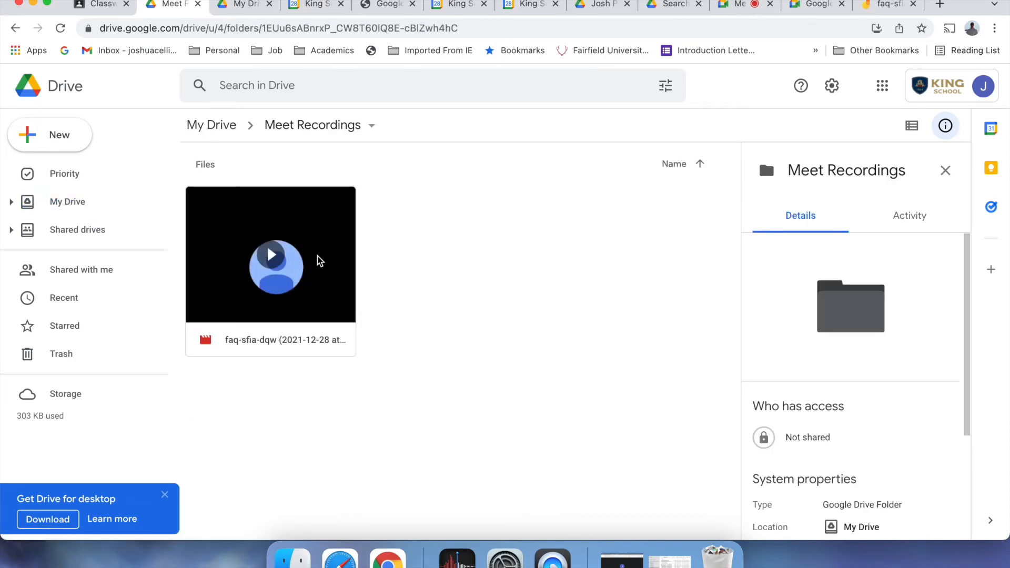
{"action": "right_click", "coordinate": [317, 257]}
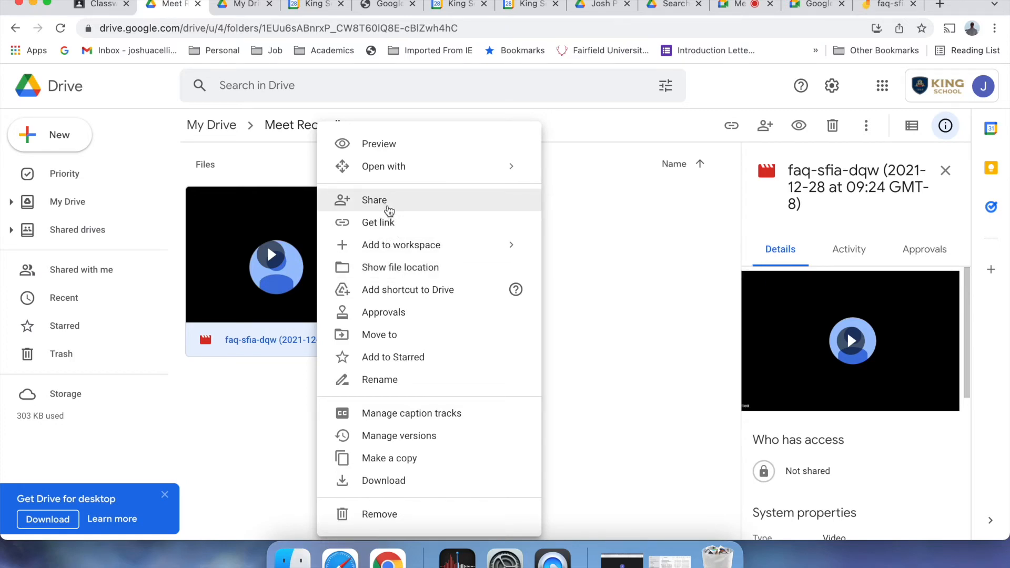
{"action": "left_click", "coordinate": [97, 10]}
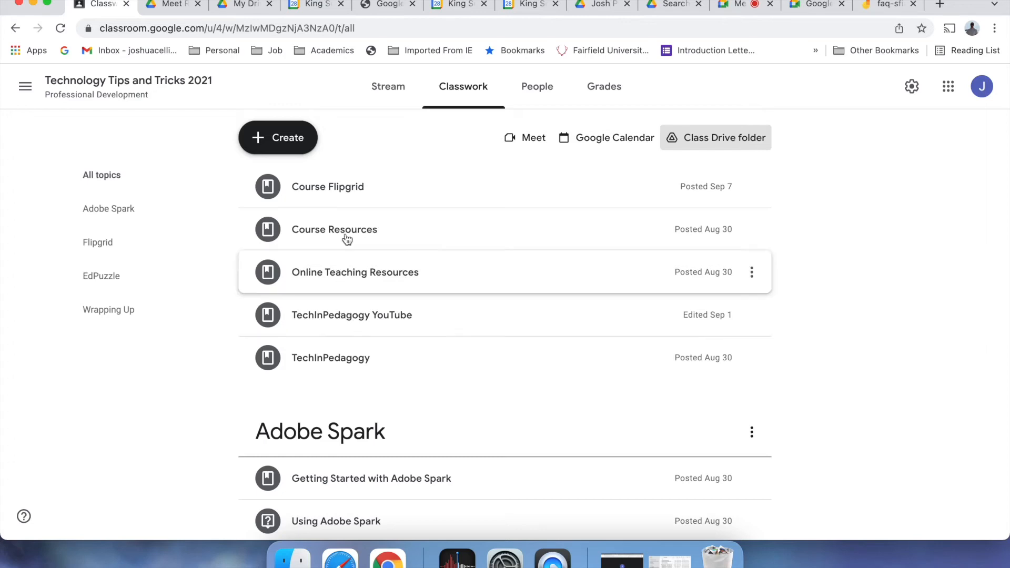
{"action": "left_click", "coordinate": [398, 88]}
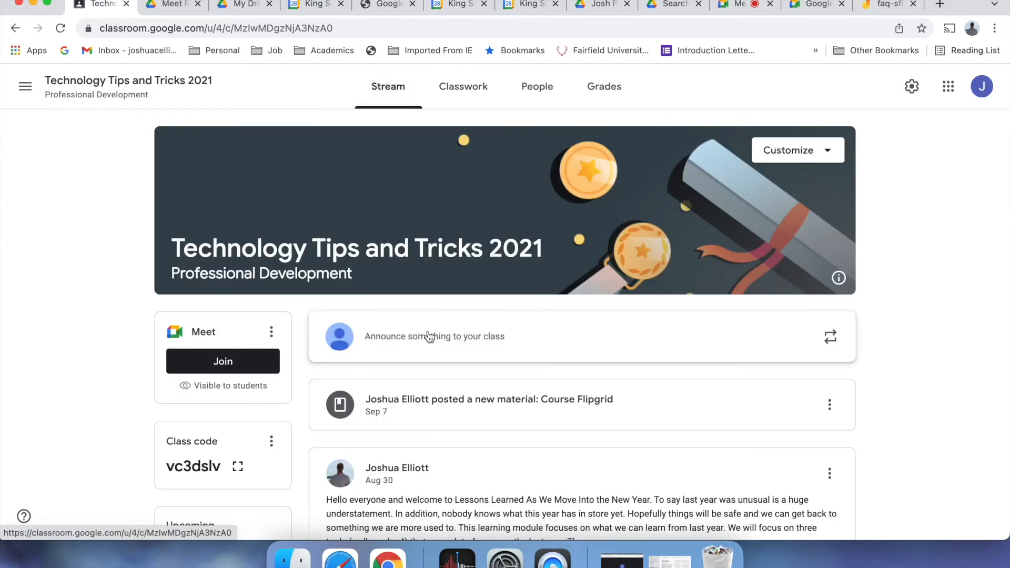
{"action": "left_click", "coordinate": [553, 329]}
{"action": "scroll", "coordinate": [542, 430], "scroll_direction": "down", "scroll_amount": 5}
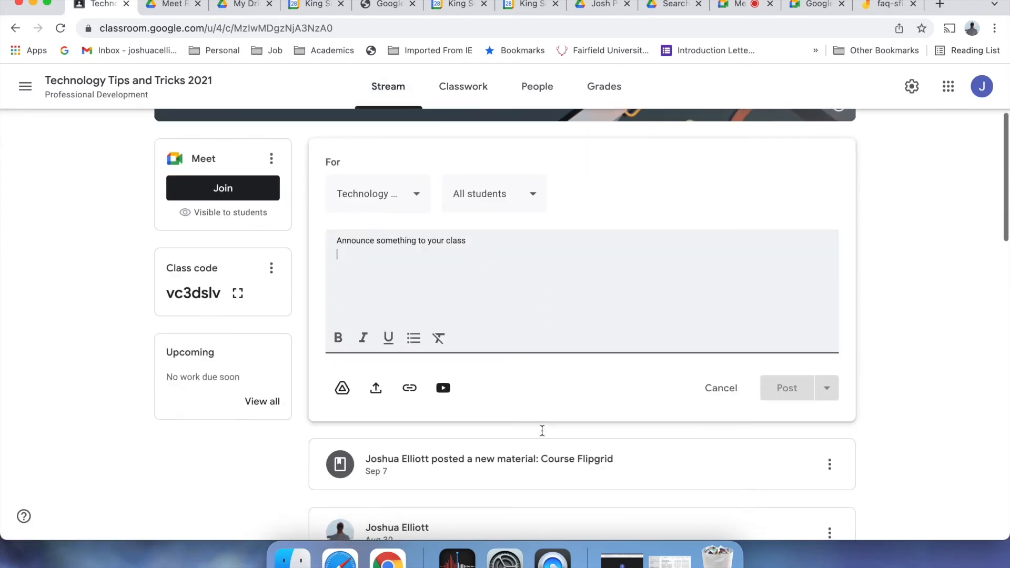
{"action": "left_click", "coordinate": [345, 328]}
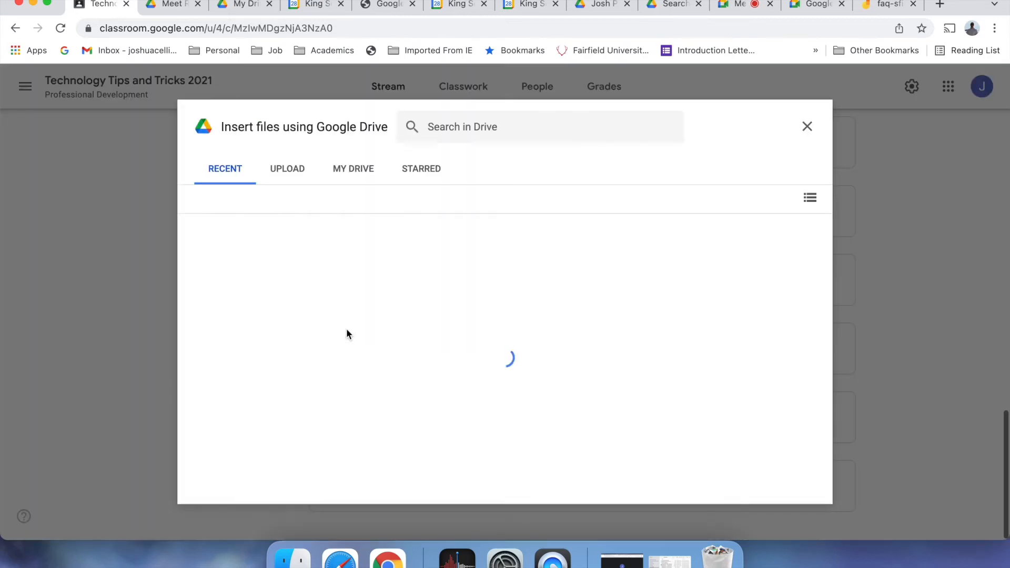
{"action": "left_click", "coordinate": [284, 320]}
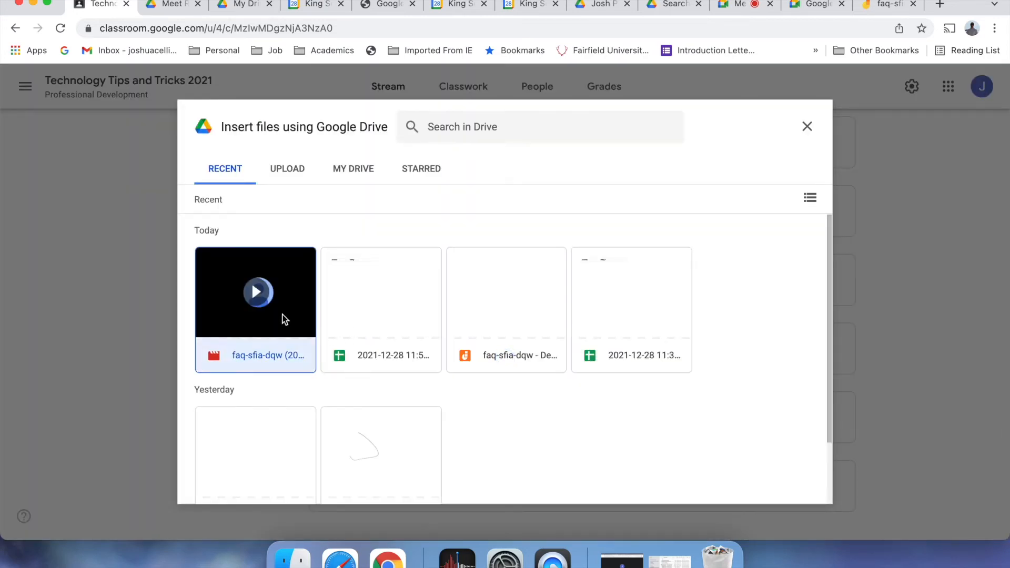
{"action": "left_click", "coordinate": [796, 486]}
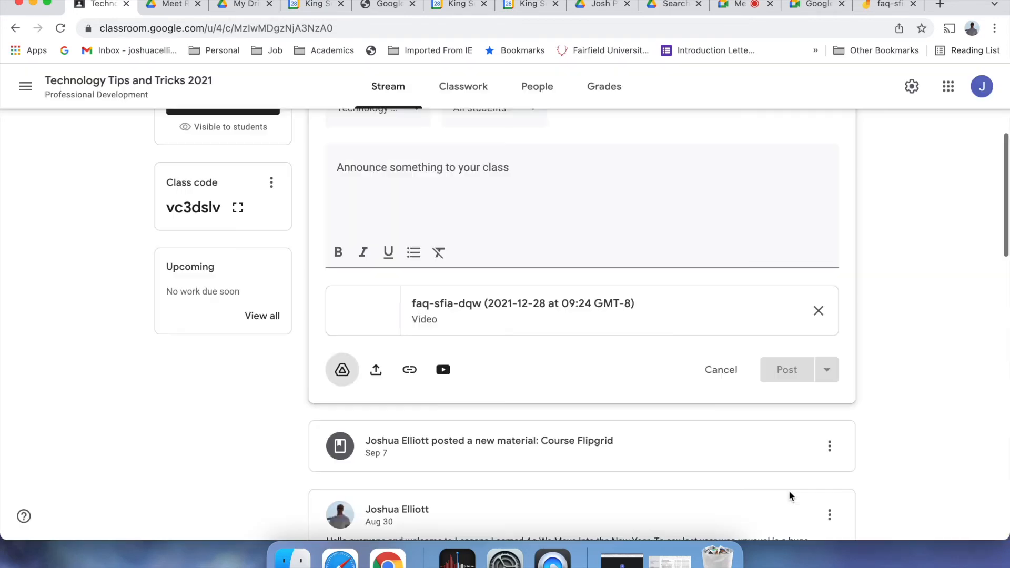
- Write the missed-class note, address it to a single student, and open the class calendar
{"action": "left_click", "coordinate": [494, 171]}
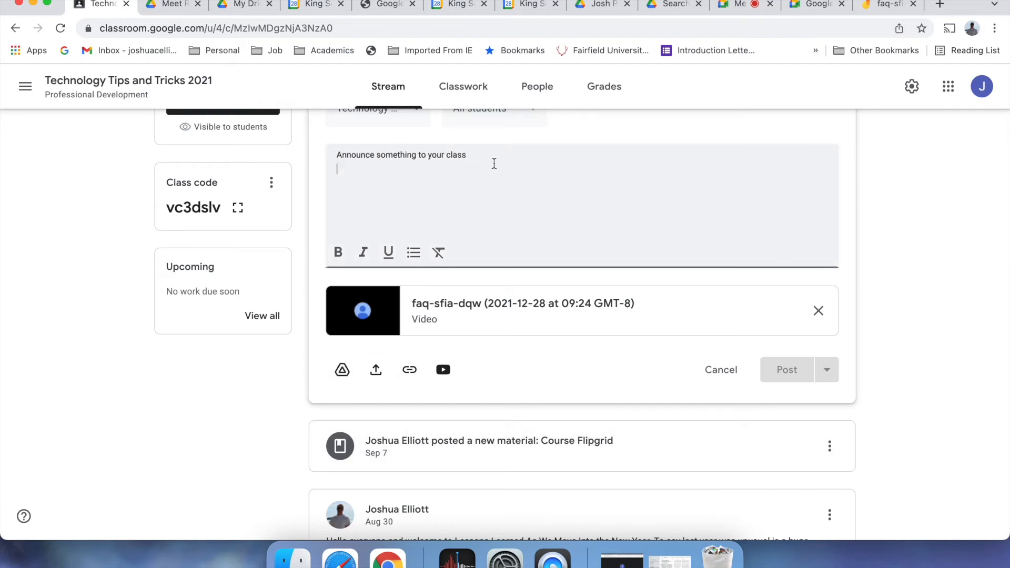
{"action": "type", "text": "Here is a recording from class in case you missed it."}
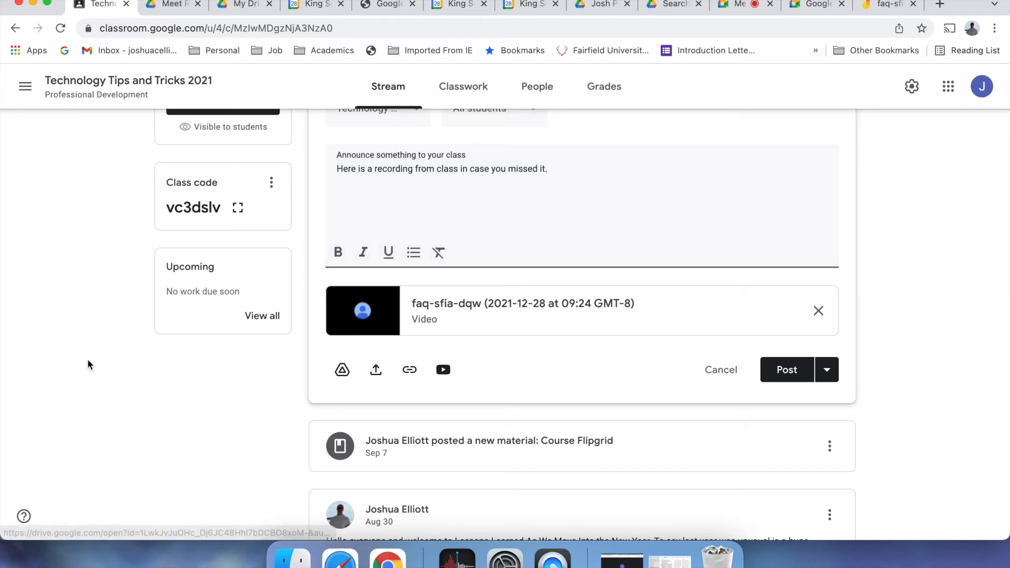
{"action": "scroll", "coordinate": [87, 359], "scroll_direction": "up", "scroll_amount": 3}
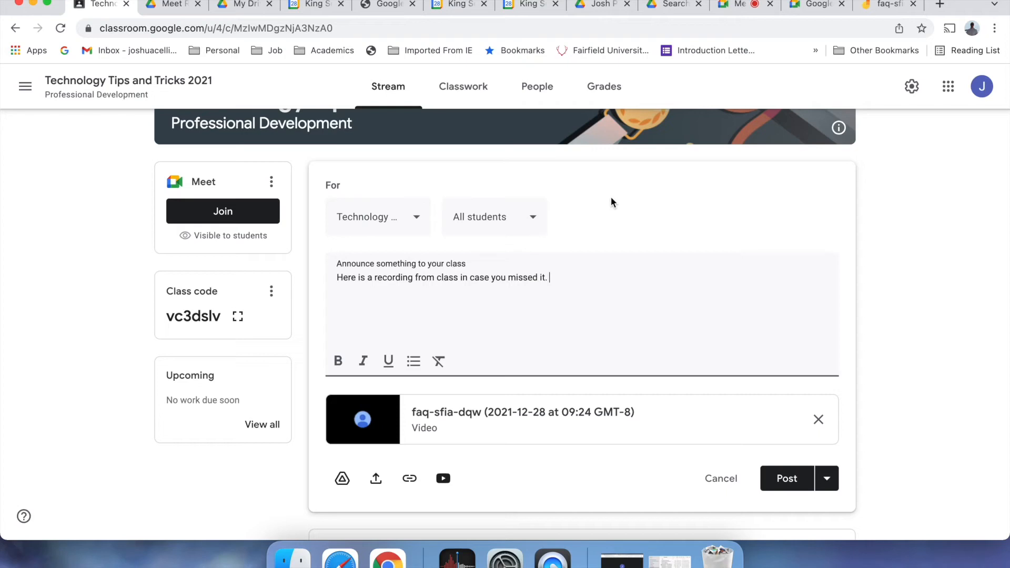
{"action": "left_click", "coordinate": [533, 221]}
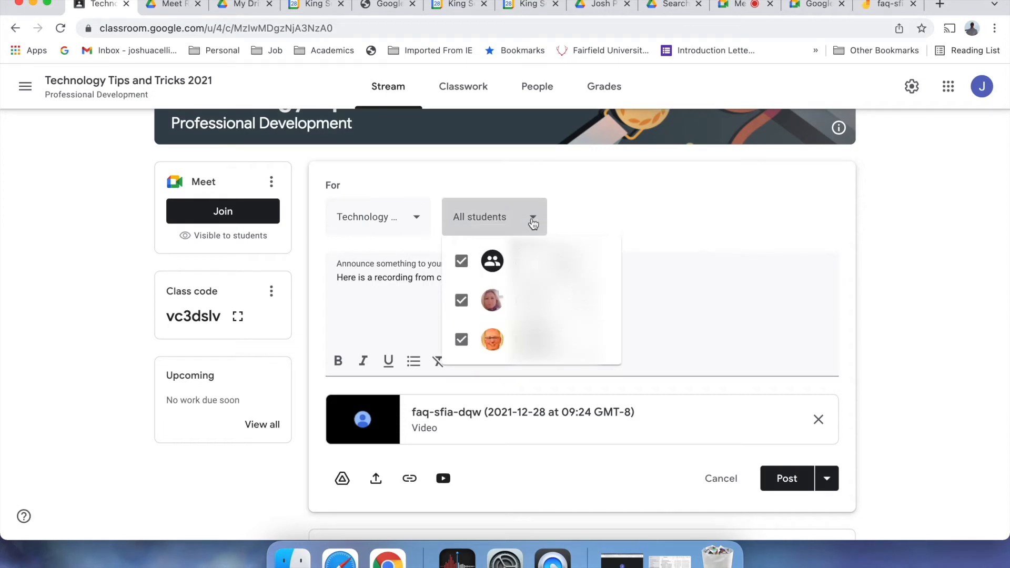
{"action": "left_click", "coordinate": [461, 262]}
{"action": "left_click", "coordinate": [461, 340]}
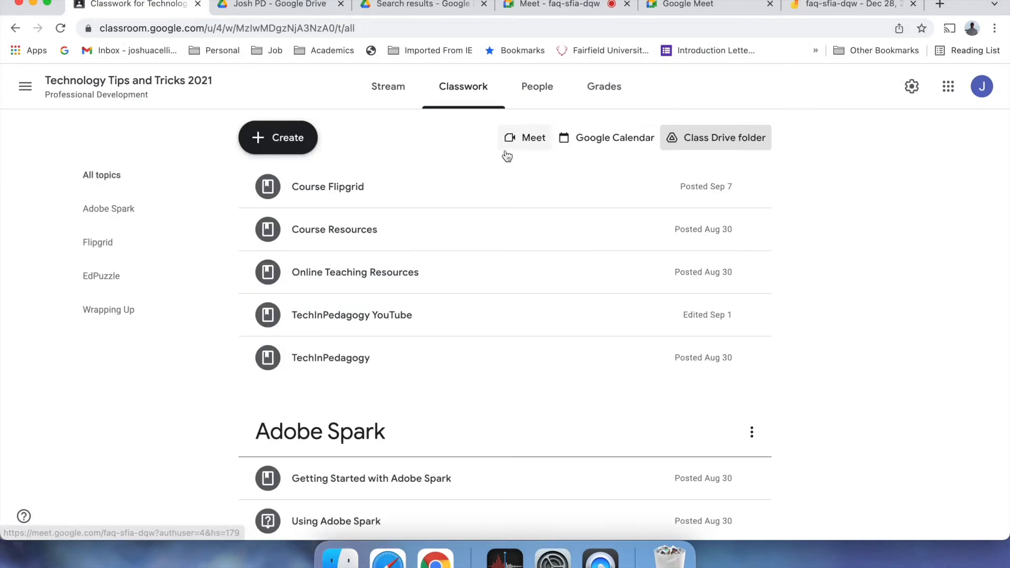
{"action": "left_click", "coordinate": [597, 138]}
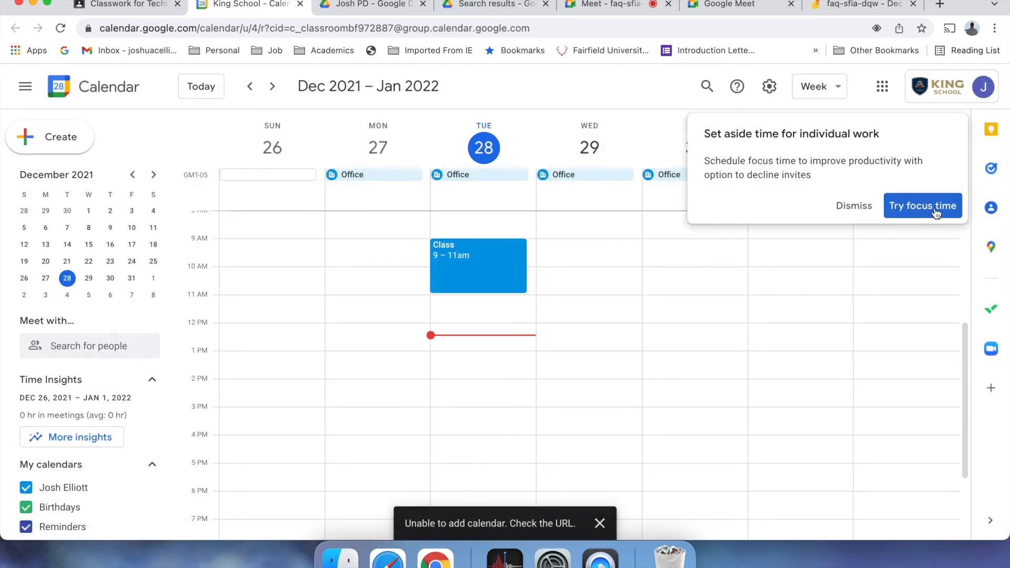
- Create and save 'Class time' on Tuesday, Dec 28, 2:30–3:30pm with Google Meet, then view it
{"action": "left_click", "coordinate": [852, 207]}
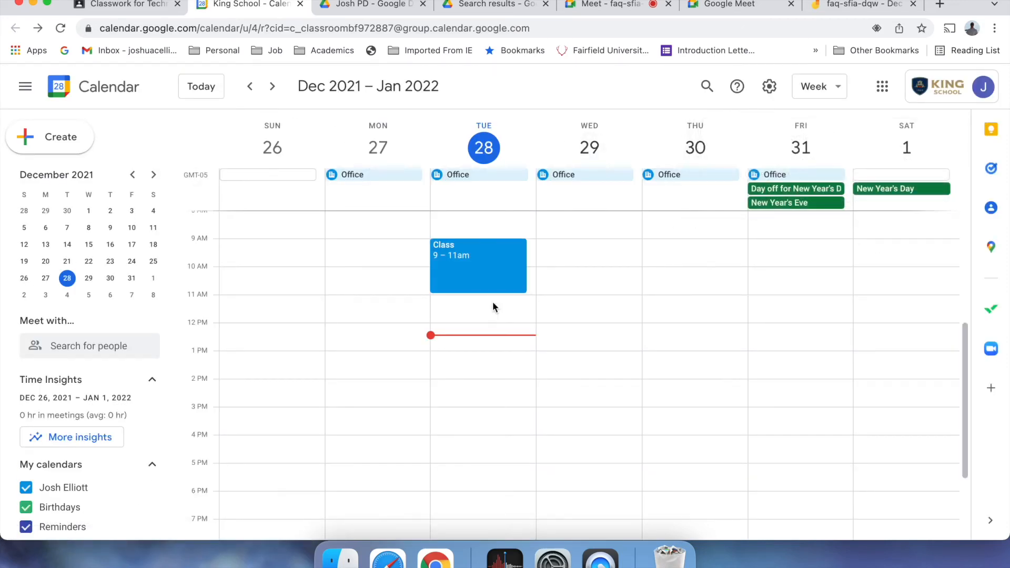
{"action": "left_click", "coordinate": [476, 395]}
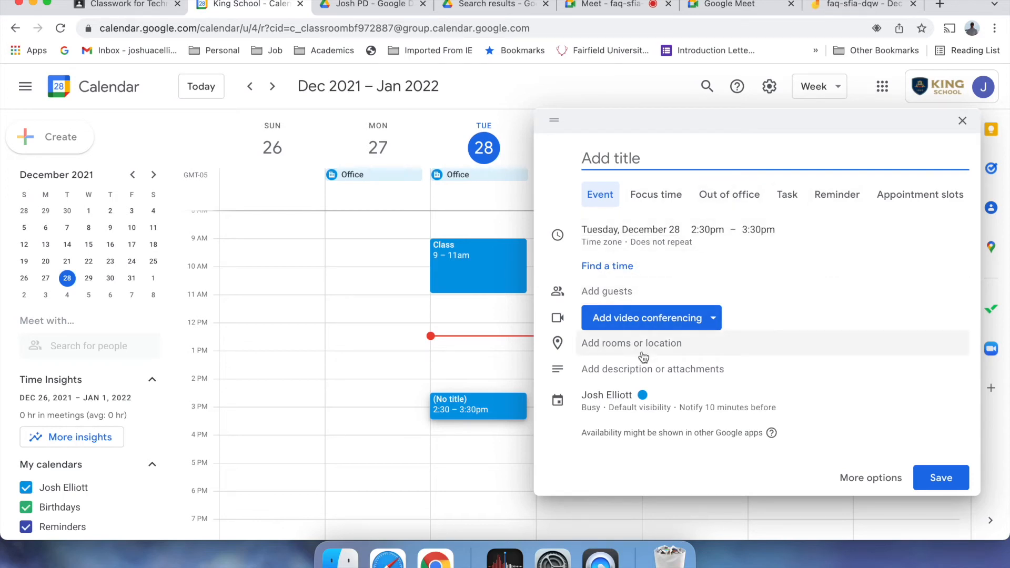
{"action": "left_click", "coordinate": [712, 318]}
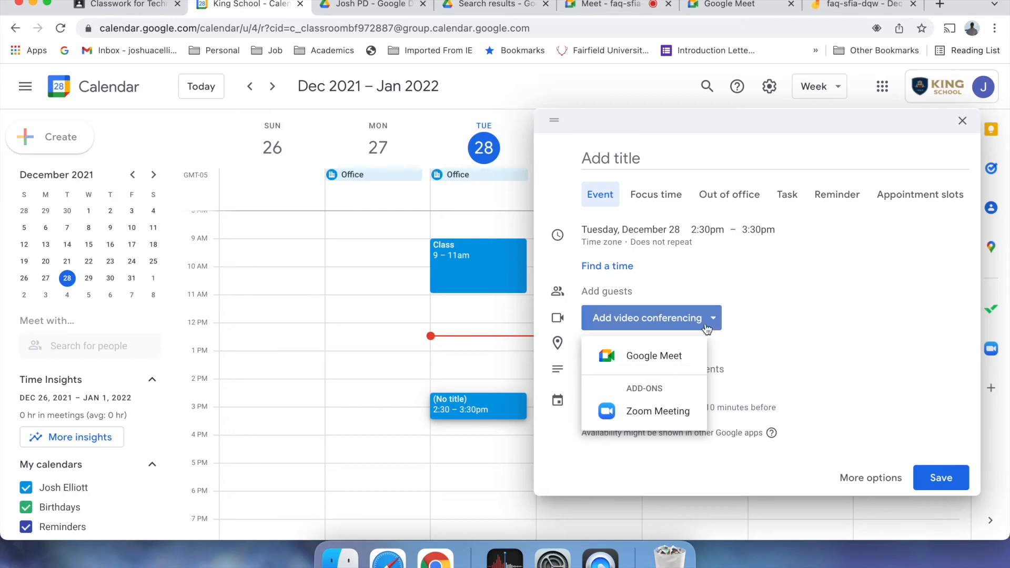
{"action": "left_click", "coordinate": [610, 356]}
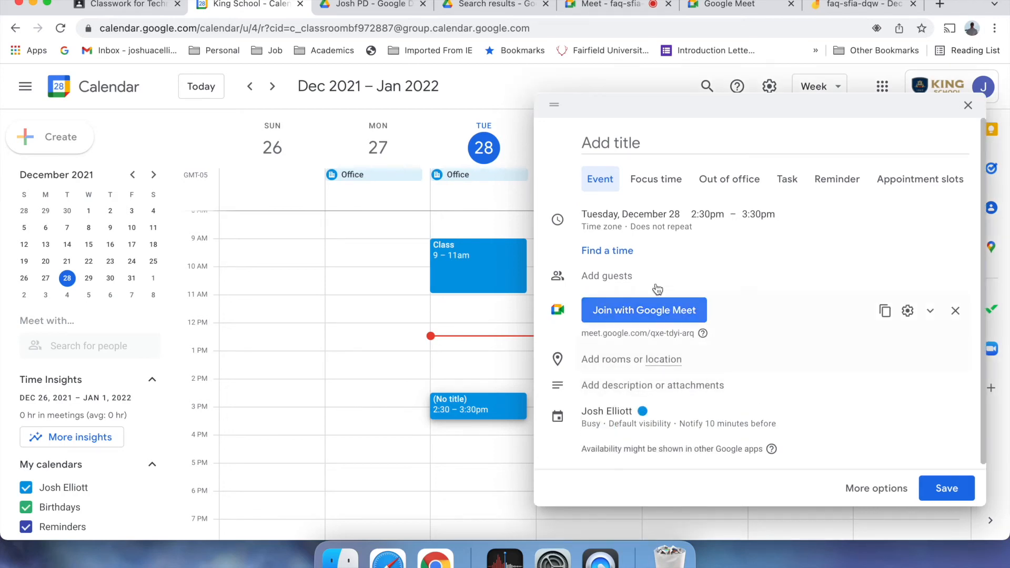
{"action": "left_click", "coordinate": [677, 140]}
{"action": "type", "text": "Class time"}
{"action": "left_click", "coordinate": [957, 486]}
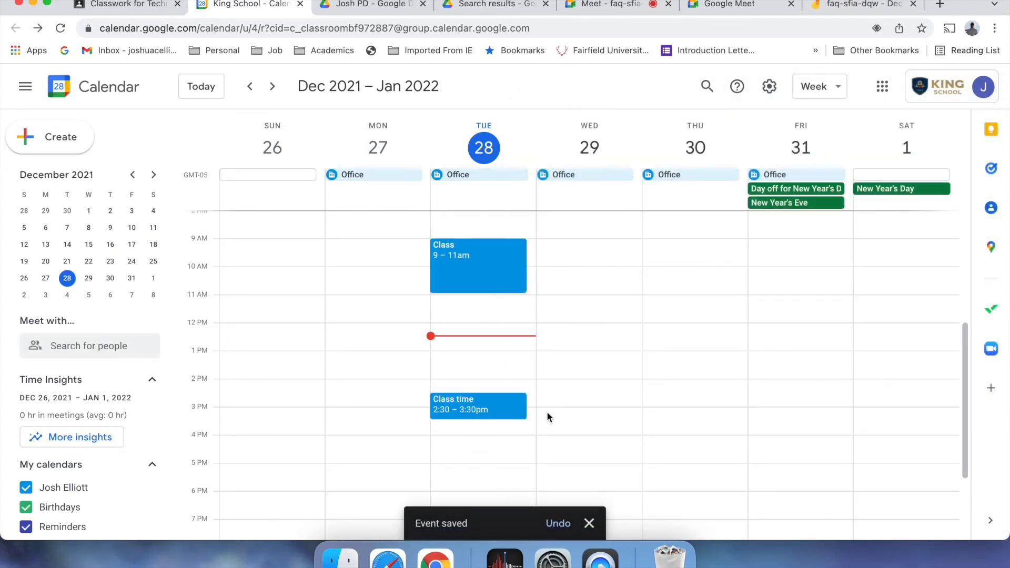
{"action": "left_click", "coordinate": [495, 412]}
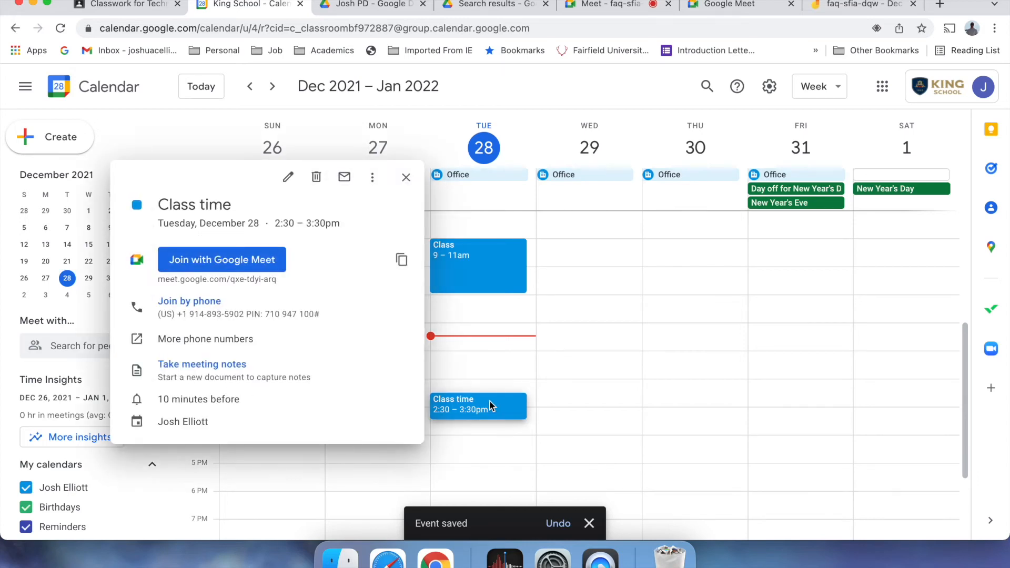
- Close the event details and look over the class's Stream and Classwork pages in Classroom
{"action": "left_click", "coordinate": [405, 177]}
{"action": "left_click", "coordinate": [144, 6]}
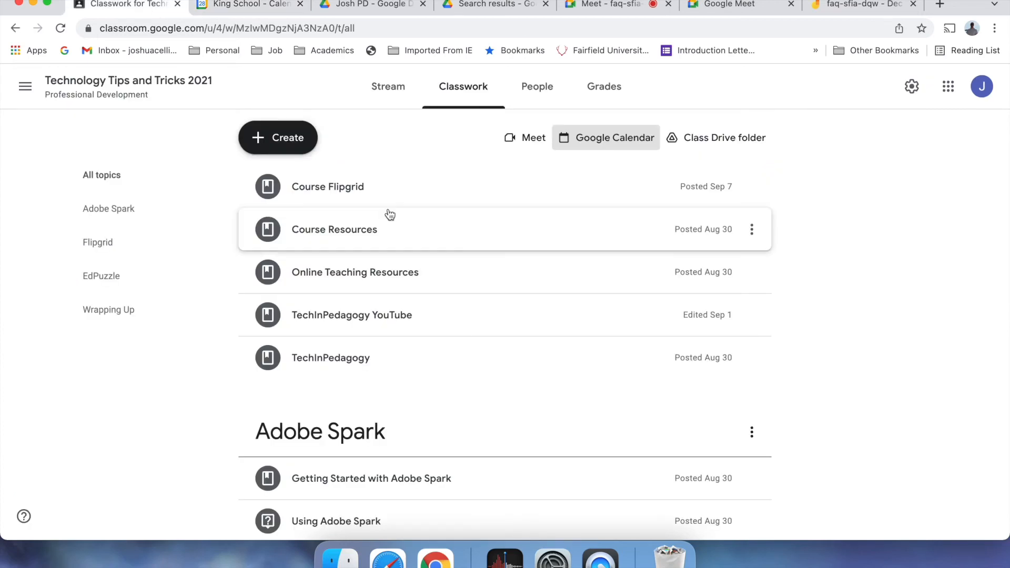
{"action": "left_click", "coordinate": [386, 88]}
{"action": "left_click", "coordinate": [235, 363]}
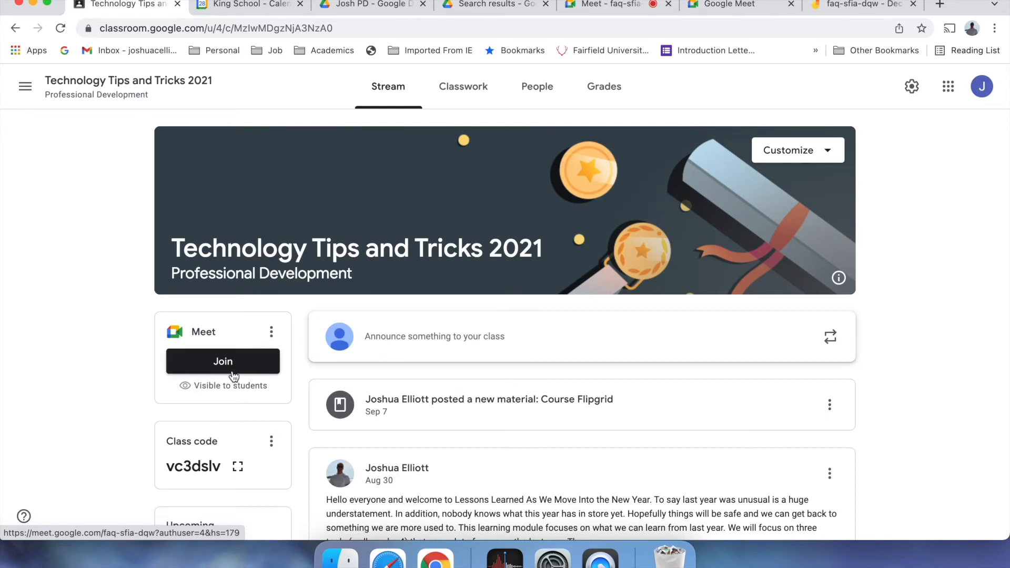
{"action": "left_click", "coordinate": [469, 87]}
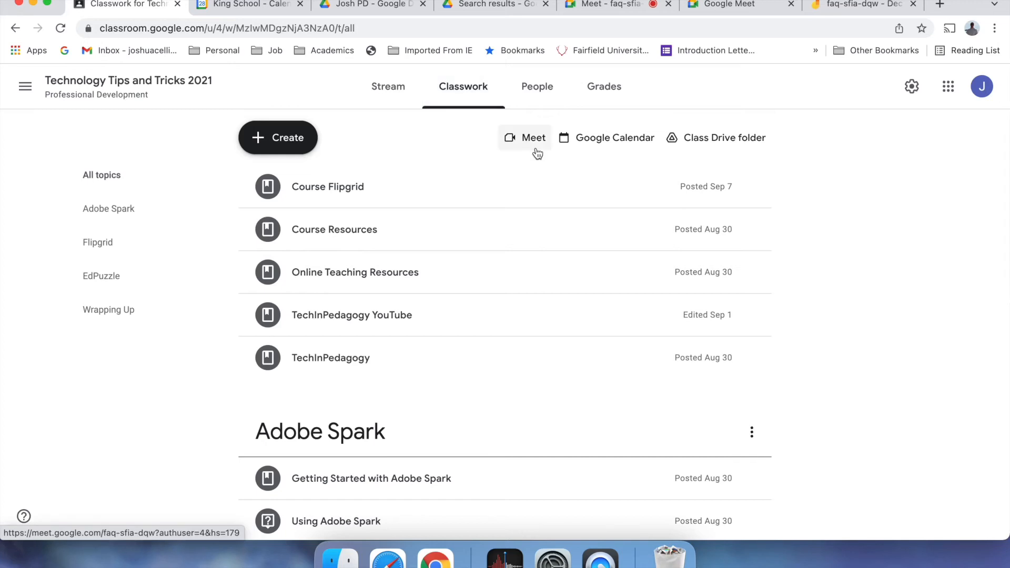
- Briefly open and close the class Meet call, then open the class's Google Calendar
{"action": "left_click", "coordinate": [533, 138]}
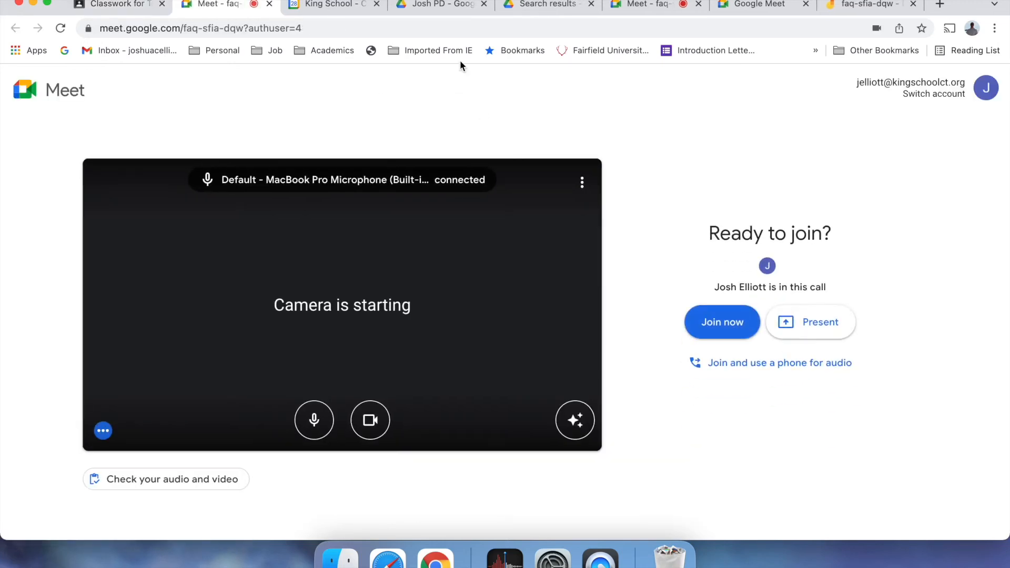
{"action": "left_click", "coordinate": [269, 4]}
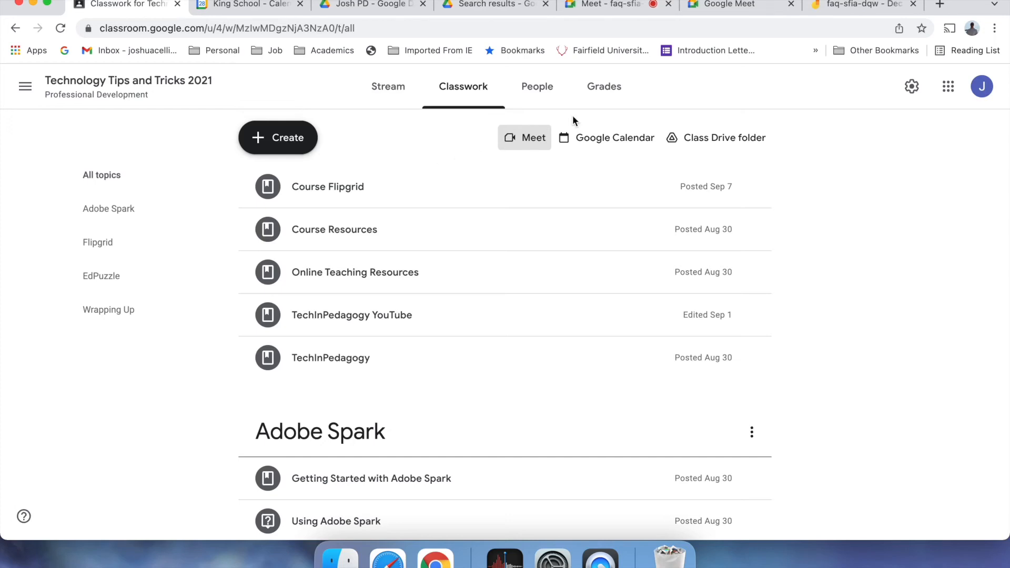
{"action": "left_click", "coordinate": [590, 139]}
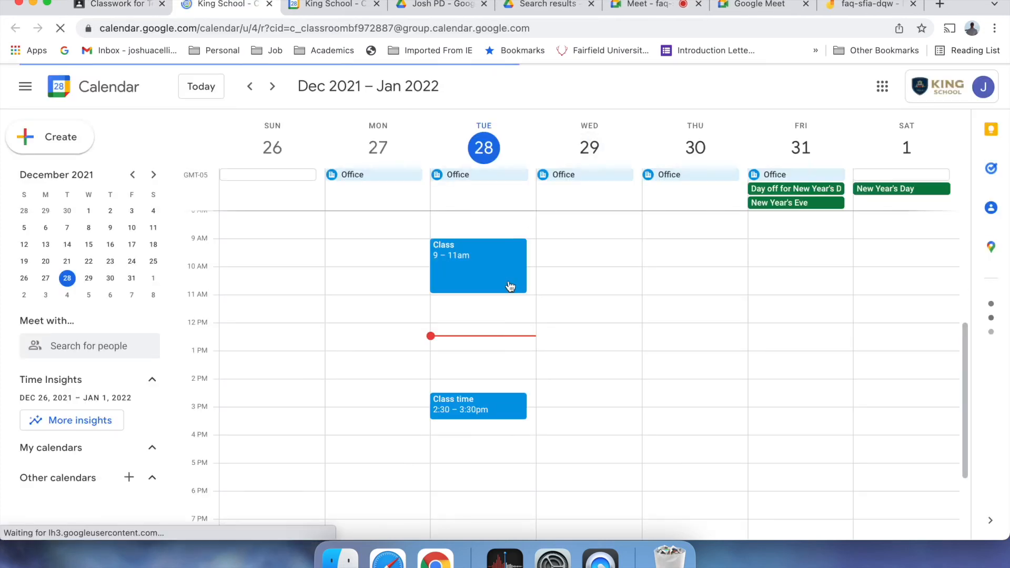
- Edit the Class time event so it repeats Daily, and save the change
{"action": "left_click", "coordinate": [488, 414]}
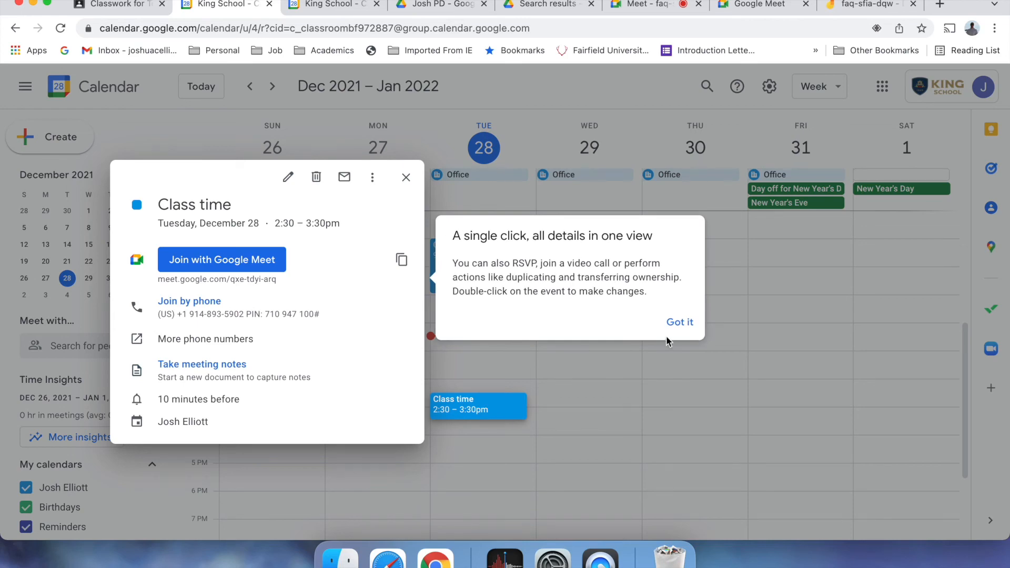
{"action": "left_click", "coordinate": [680, 322]}
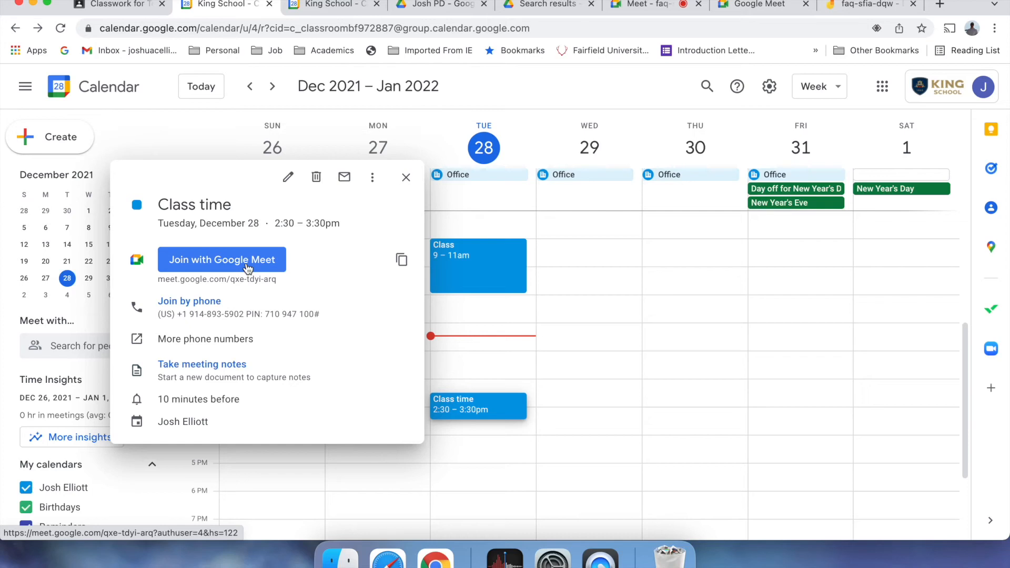
{"action": "left_click", "coordinate": [372, 178]}
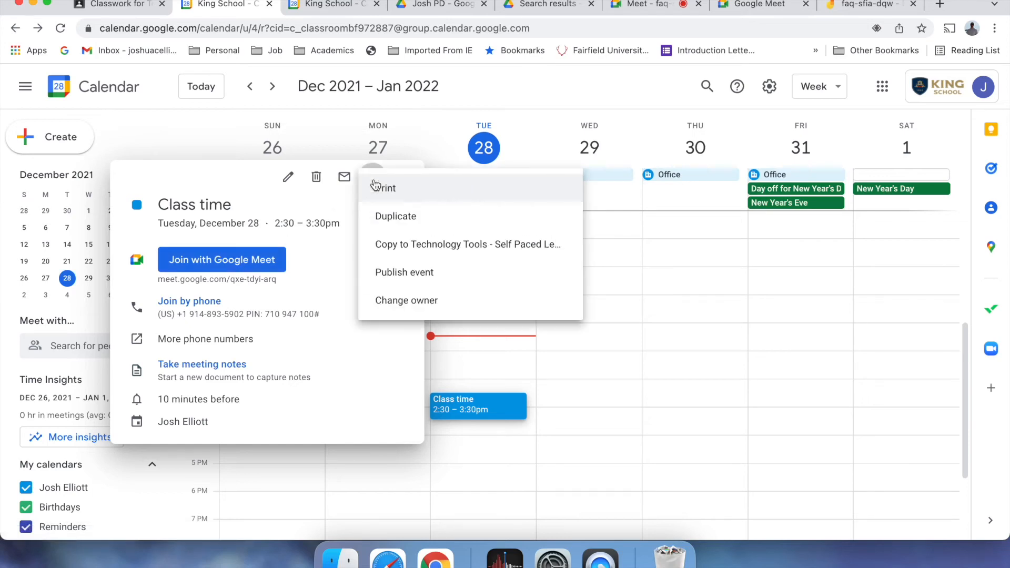
{"action": "left_click", "coordinate": [340, 317]}
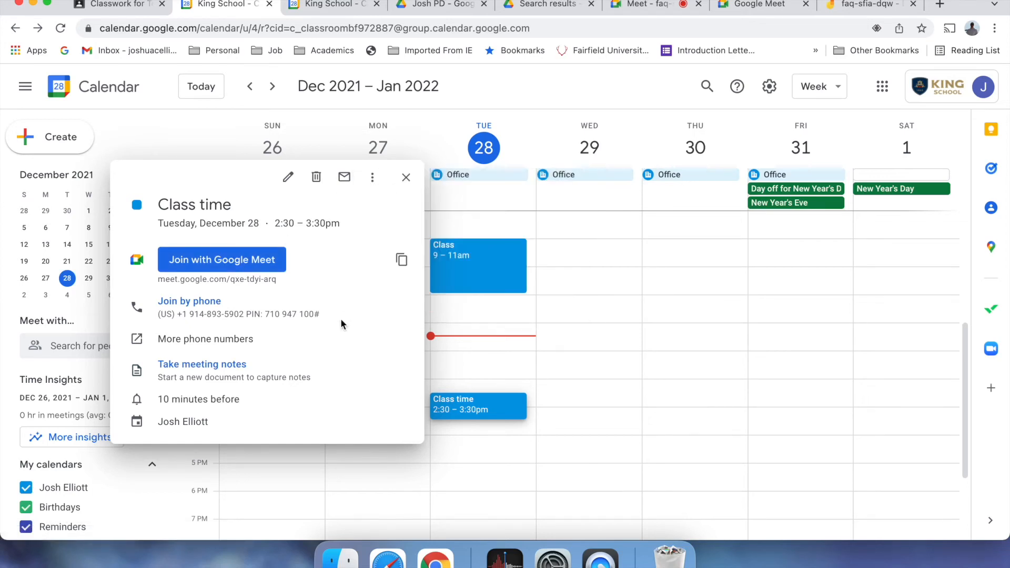
{"action": "left_click", "coordinate": [288, 176]}
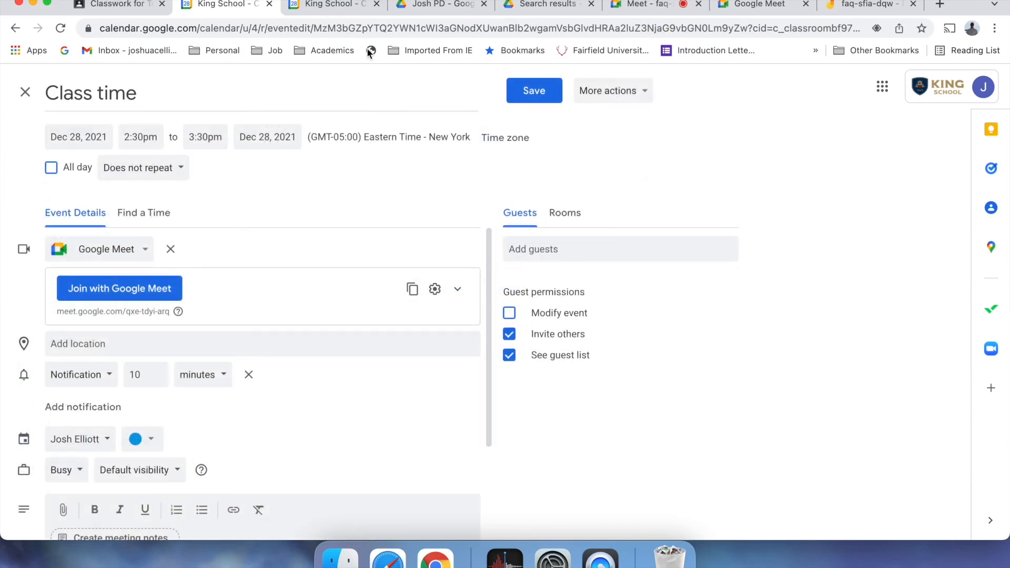
{"action": "left_click", "coordinate": [173, 169]}
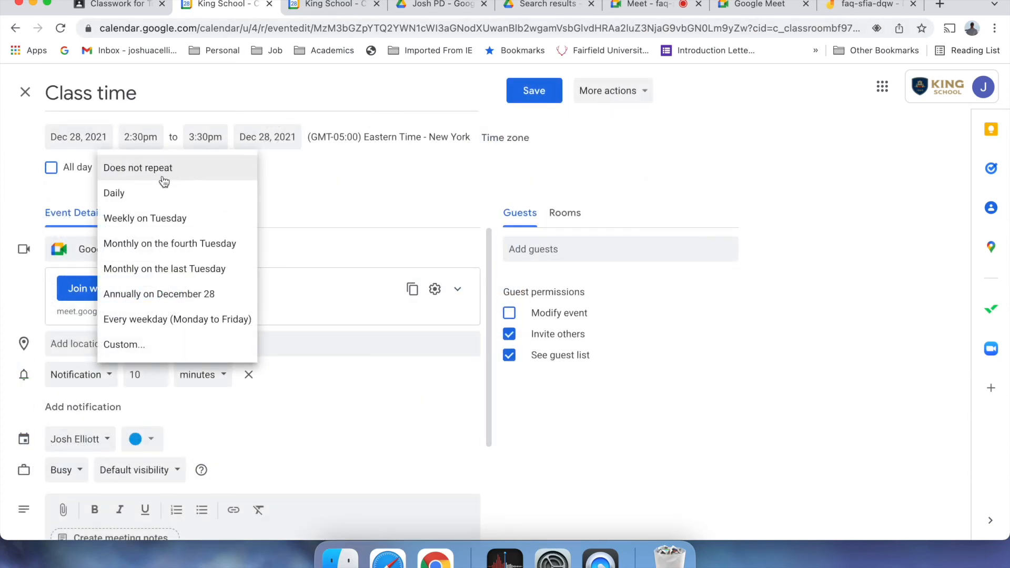
{"action": "left_click", "coordinate": [173, 192]}
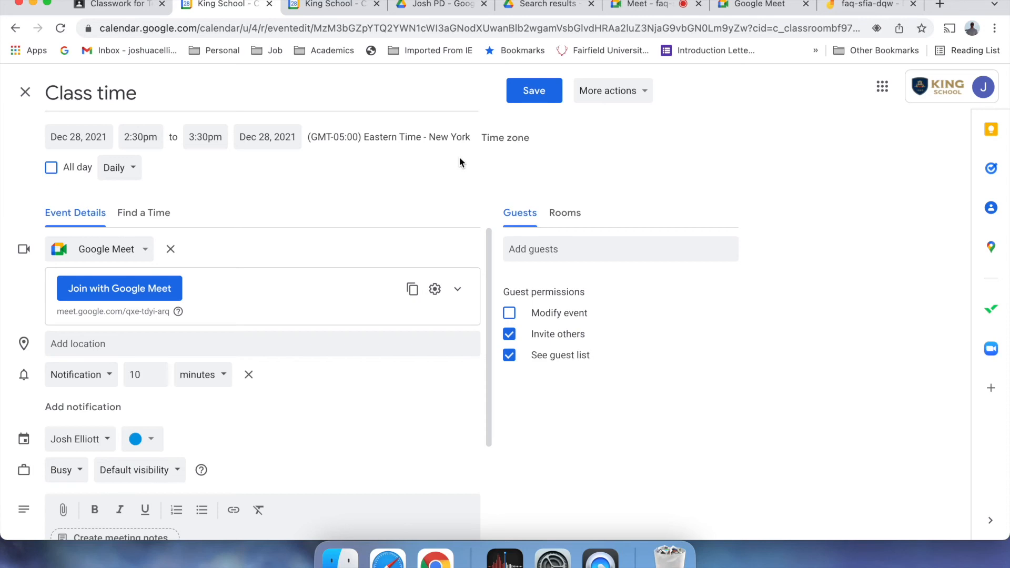
{"action": "left_click", "coordinate": [532, 95]}
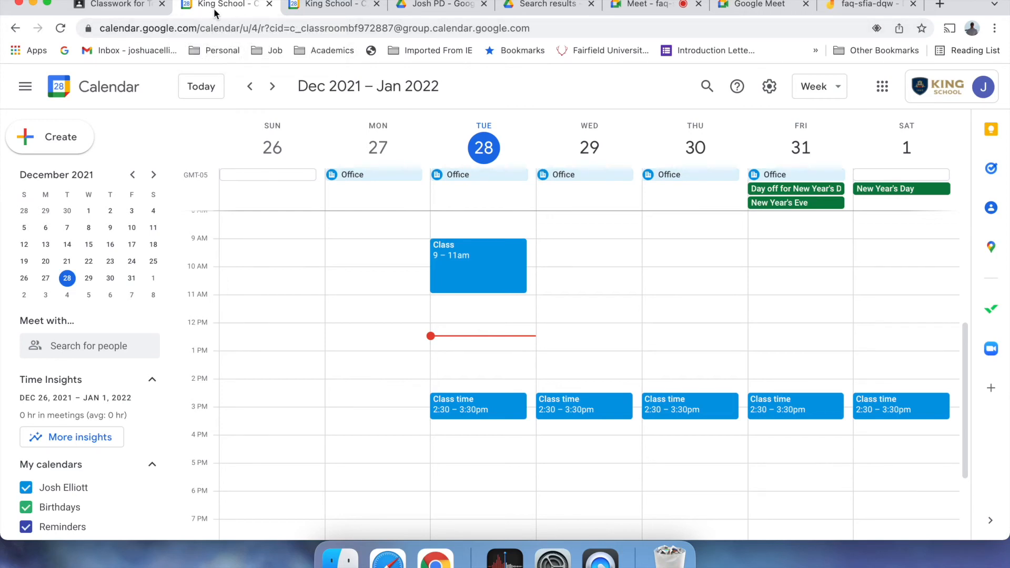
- Show the King School Calendar week view with the daily 2:30–3:30pm Class time events
{"action": "left_click", "coordinate": [115, 5]}
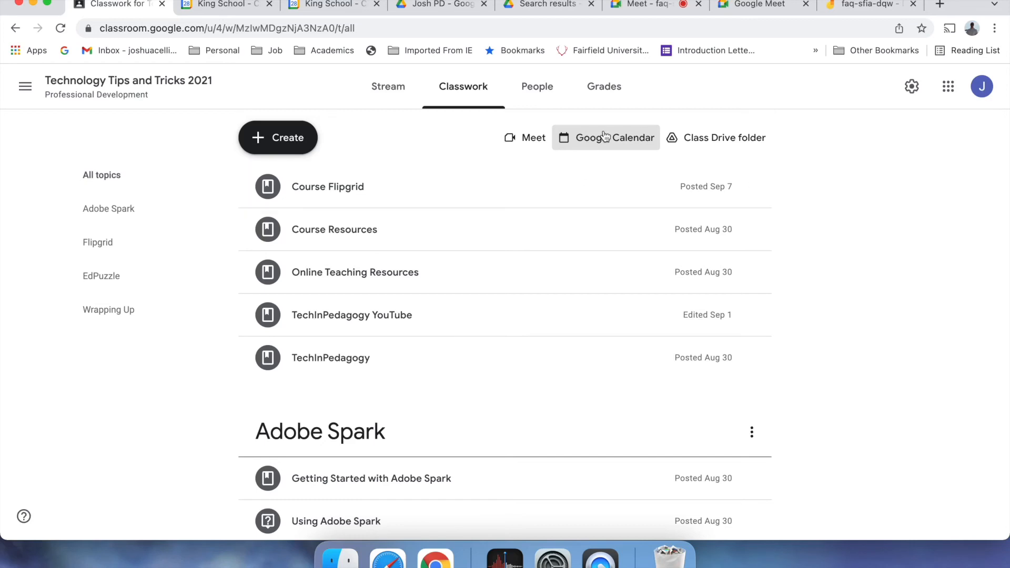
{"action": "left_click", "coordinate": [234, 6]}
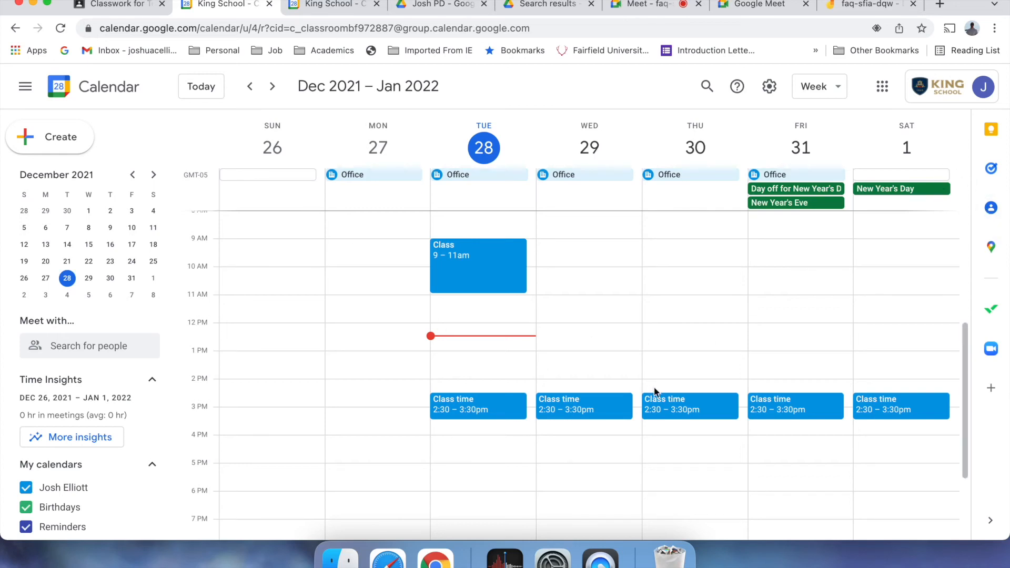
{"action": "left_click", "coordinate": [489, 412]}
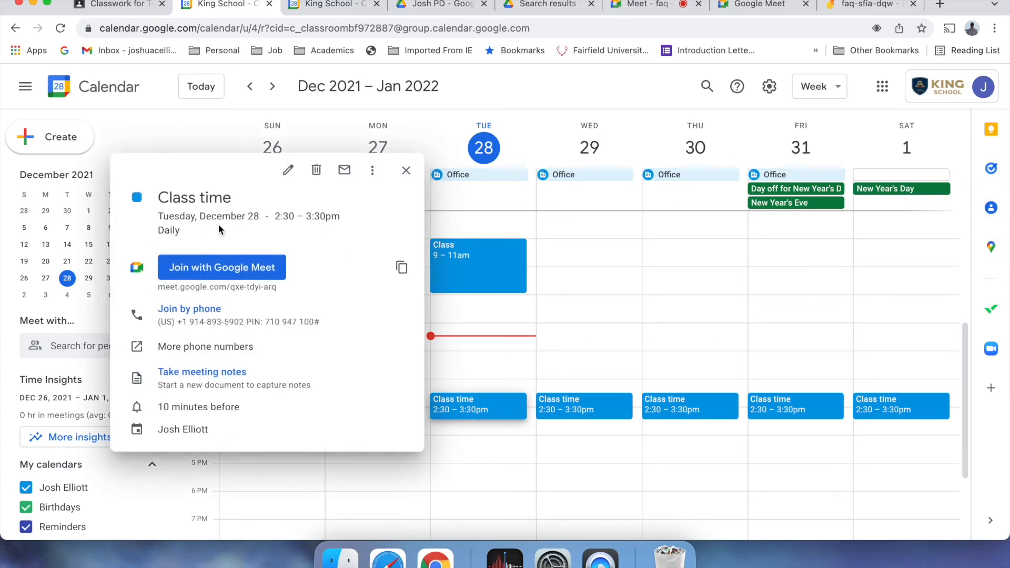
{"action": "left_click", "coordinate": [288, 174]}
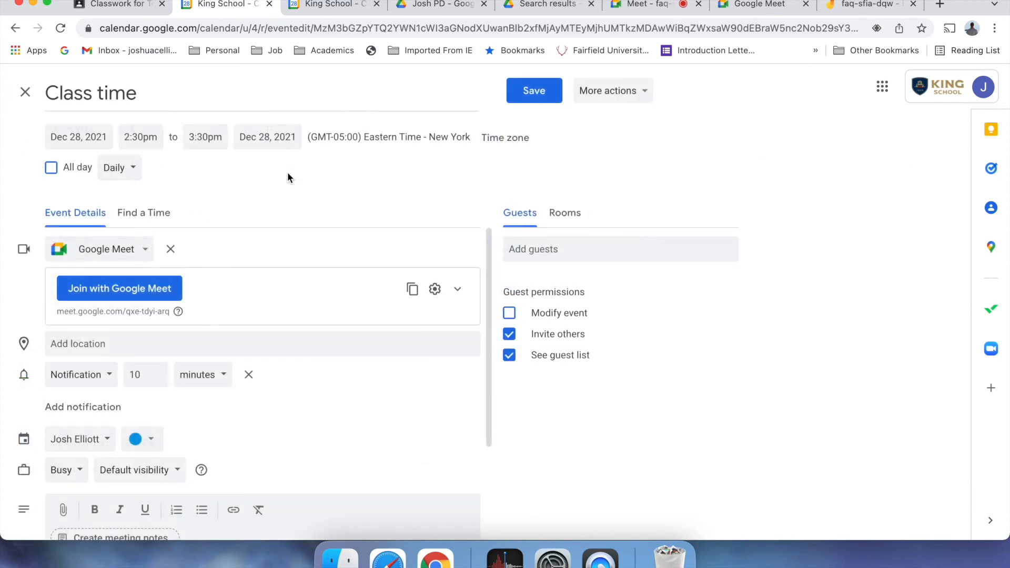
{"action": "scroll", "coordinate": [249, 332], "scroll_direction": "down", "scroll_amount": 1}
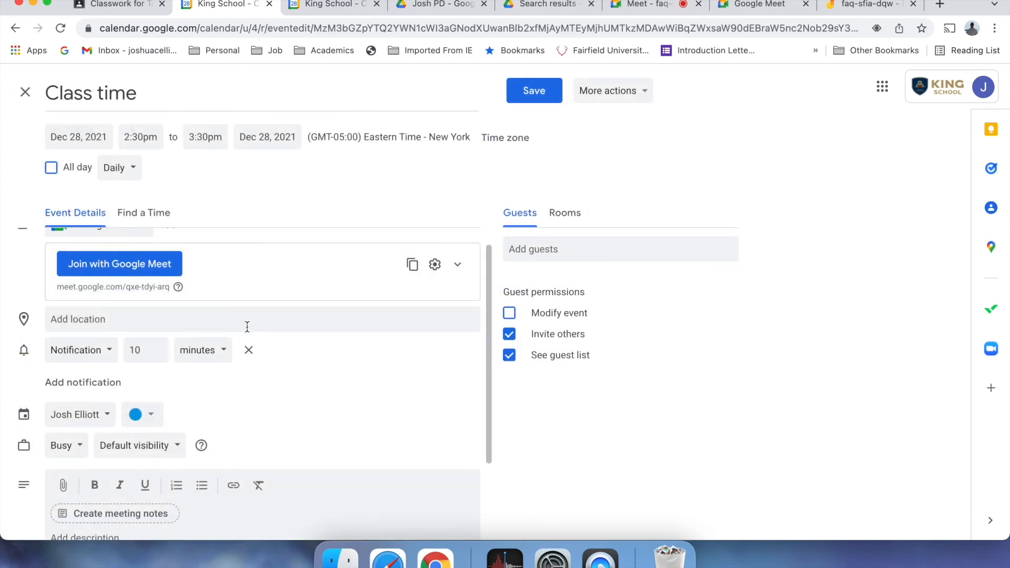
{"action": "left_click", "coordinate": [132, 167]}
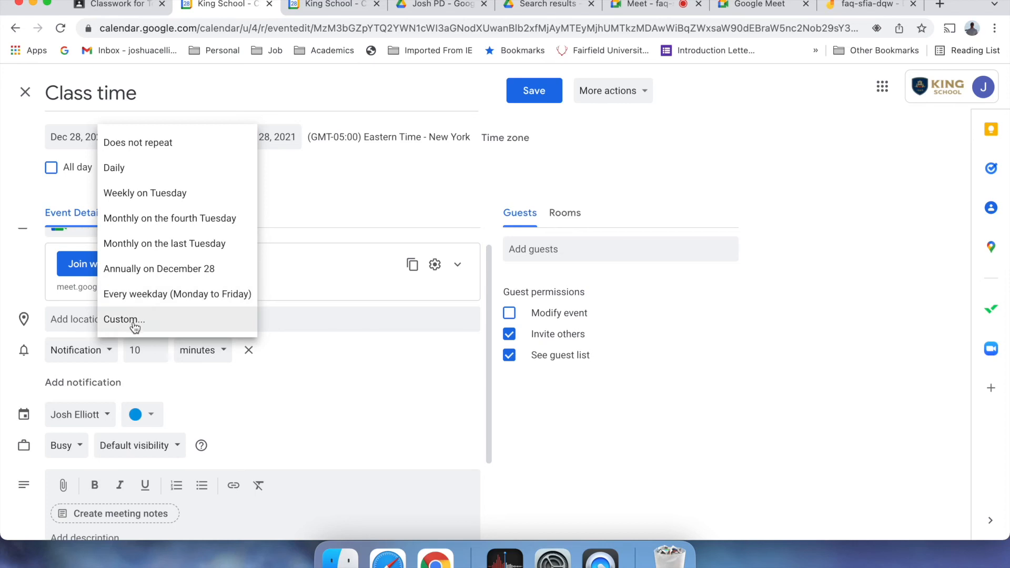
{"action": "left_click", "coordinate": [133, 320]}
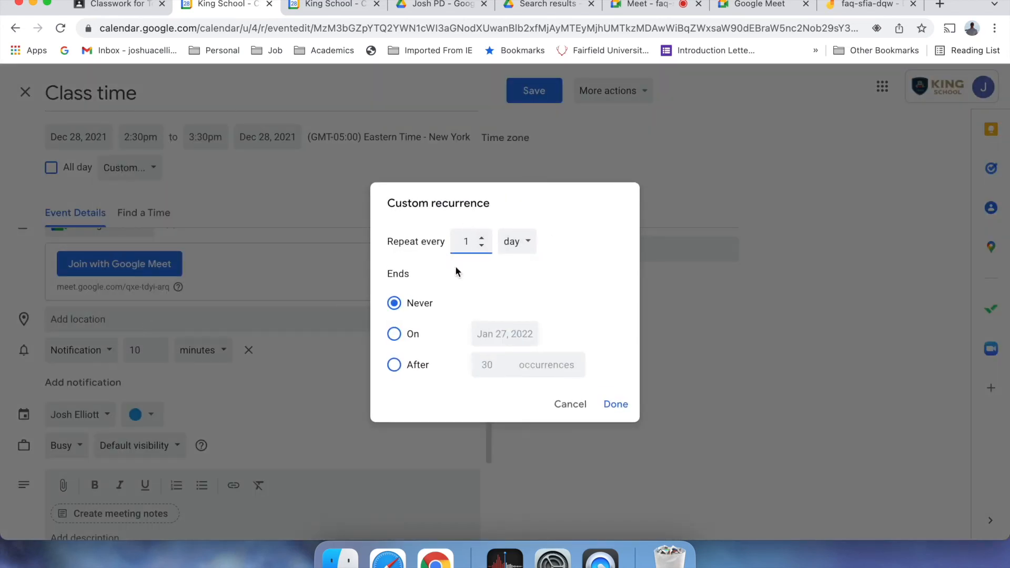
{"action": "left_click", "coordinate": [481, 239]}
{"action": "left_click", "coordinate": [581, 405]}
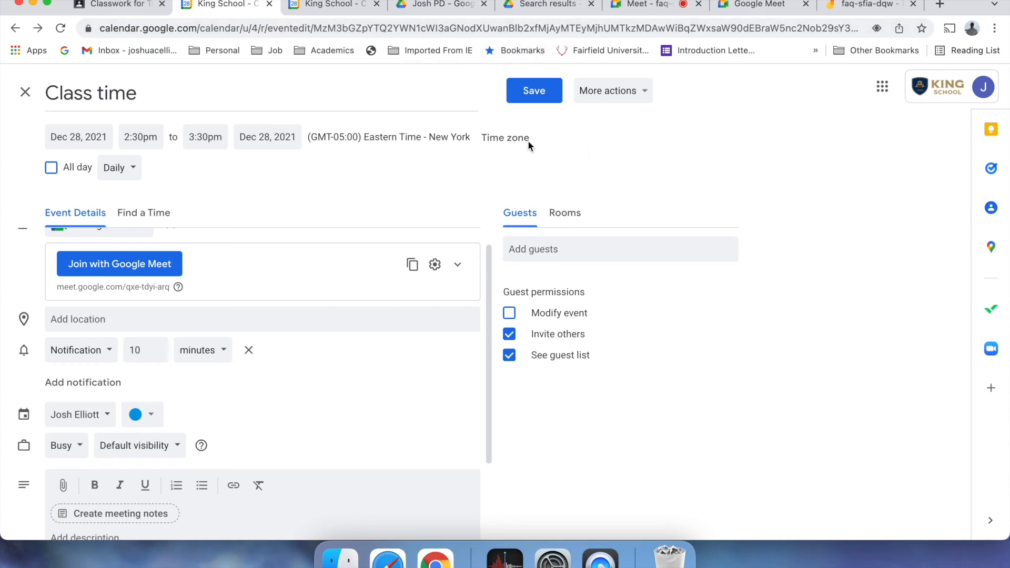
{"action": "left_click", "coordinate": [25, 92]}
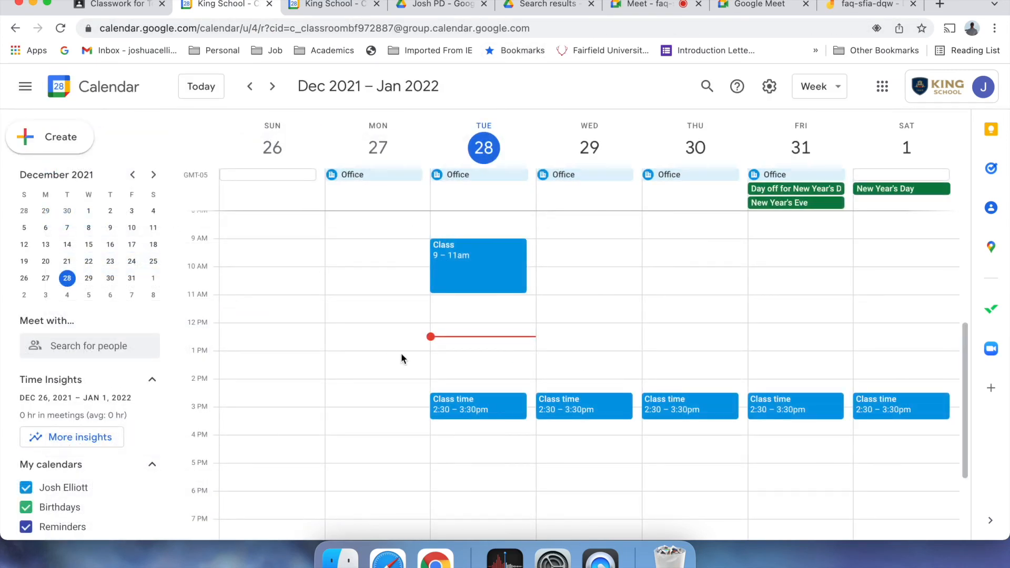
- Delete Tuesday's Class time event and all following occurrences
{"action": "left_click", "coordinate": [472, 409]}
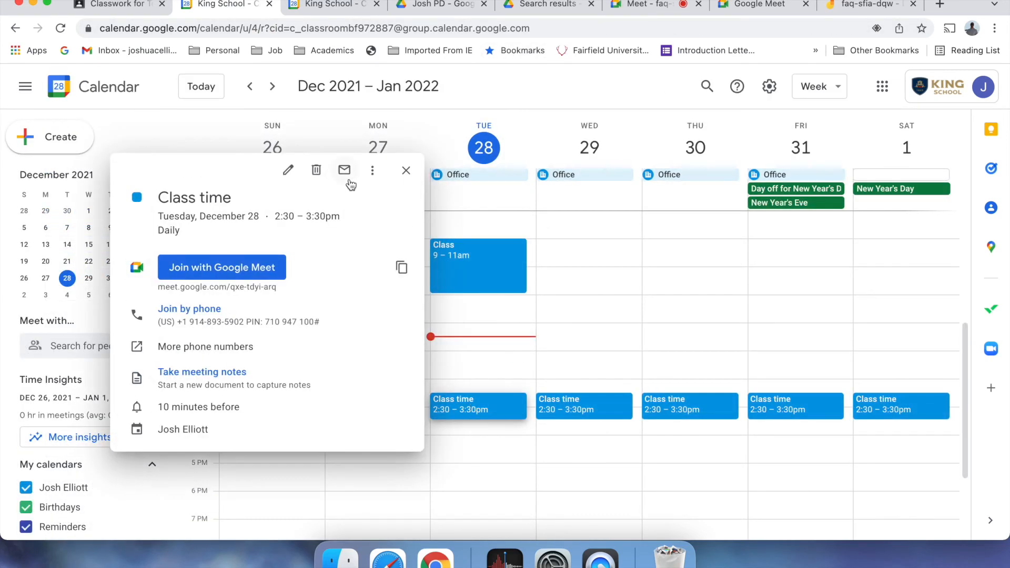
{"action": "left_click", "coordinate": [316, 170]}
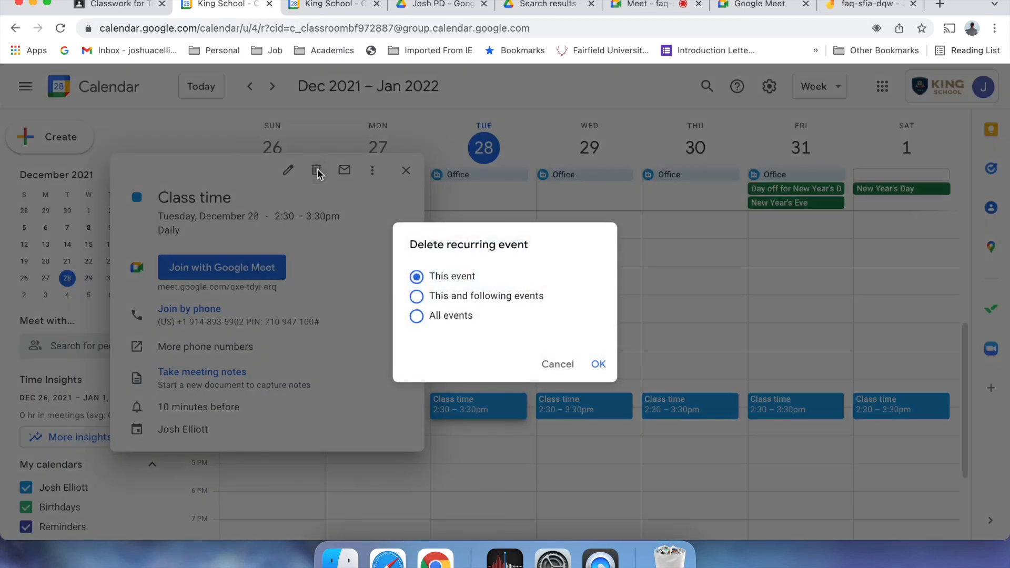
{"action": "left_click", "coordinate": [416, 297]}
{"action": "left_click", "coordinate": [600, 365]}
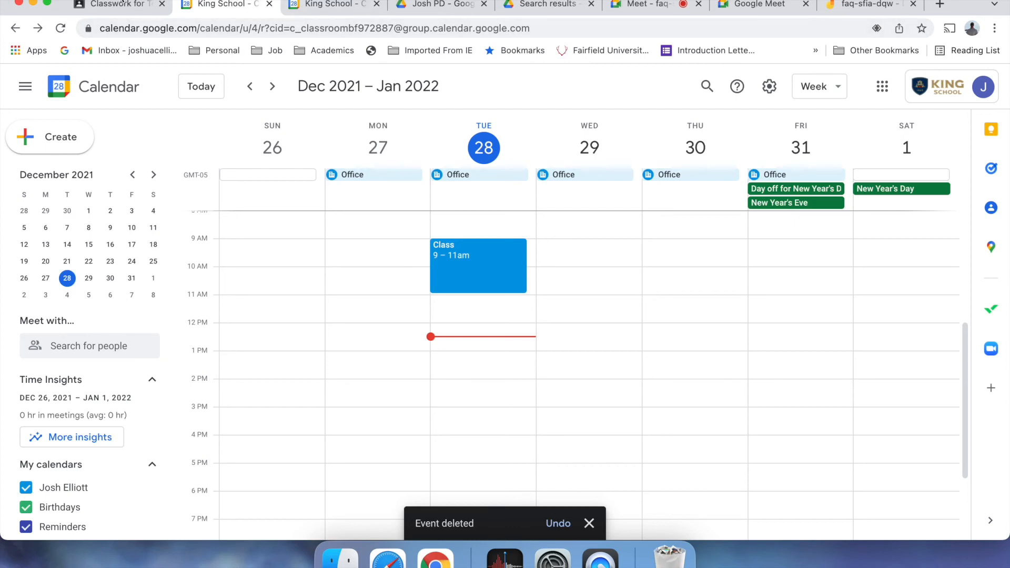
- Reopen the class calendar from Classroom and start a new event Tuesday at 2 PM
{"action": "left_click", "coordinate": [121, 3]}
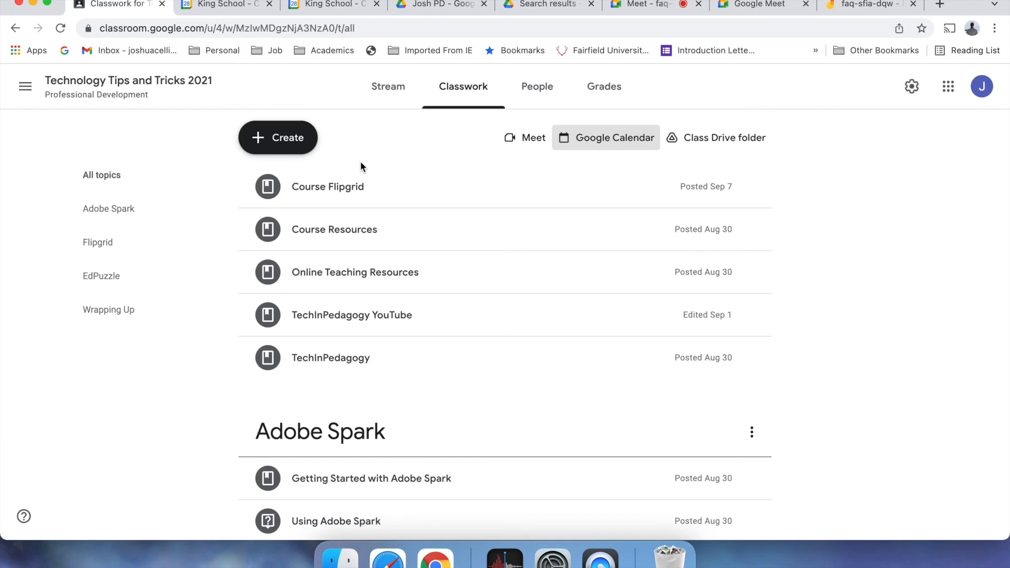
{"action": "left_click", "coordinate": [625, 137]}
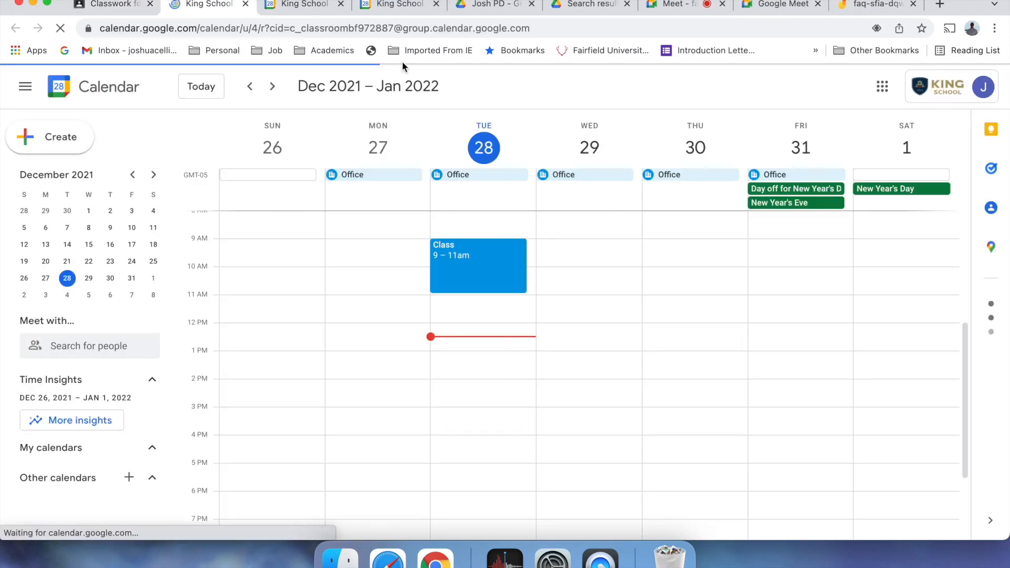
{"action": "left_click", "coordinate": [509, 380]}
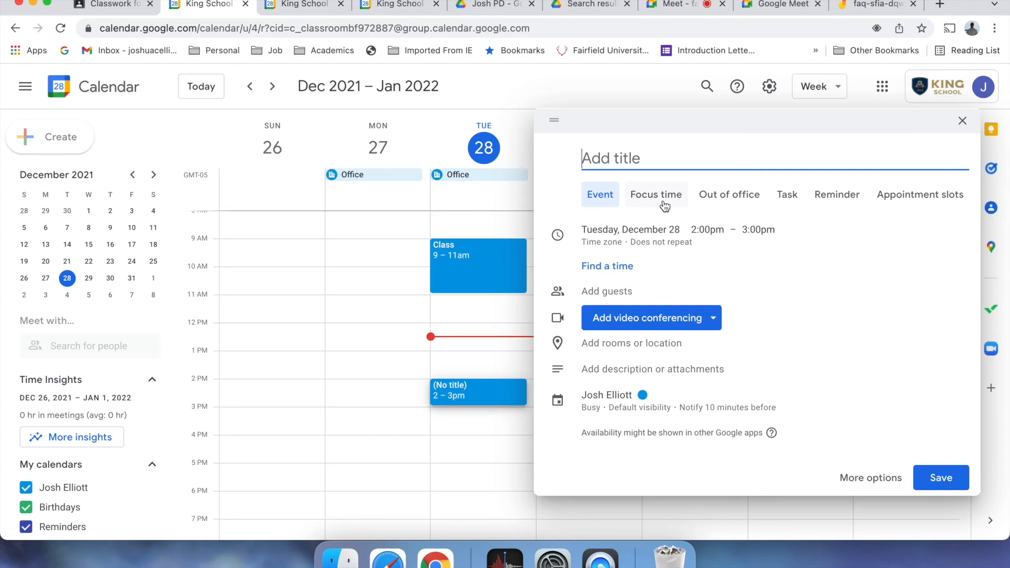
- Turn the Tuesday 2–3pm draft into 20-minute appointment slots repeating every weekday, and save
{"action": "left_click", "coordinate": [913, 197]}
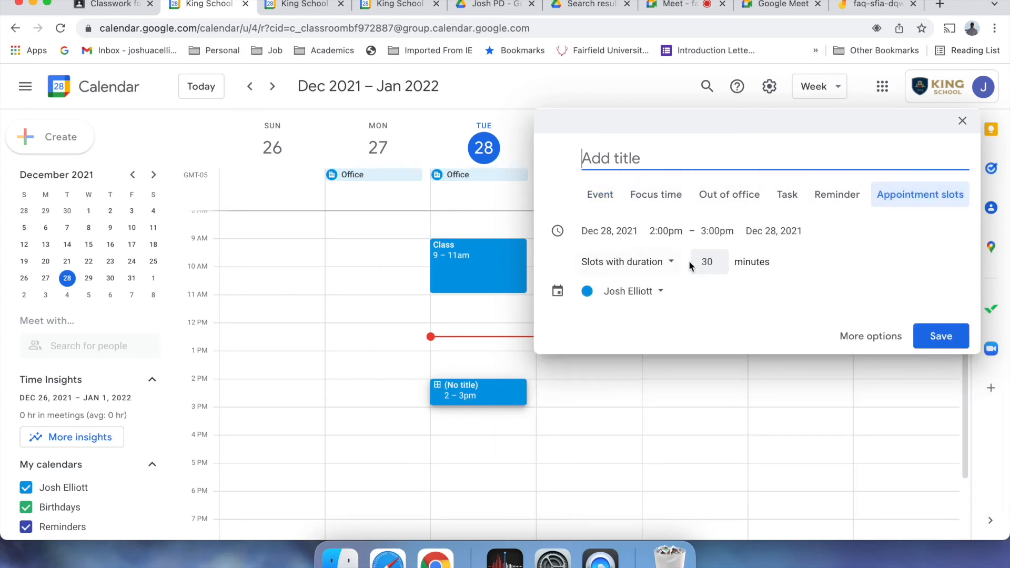
{"action": "double_click", "coordinate": [718, 266]}
{"action": "left_click", "coordinate": [719, 266]}
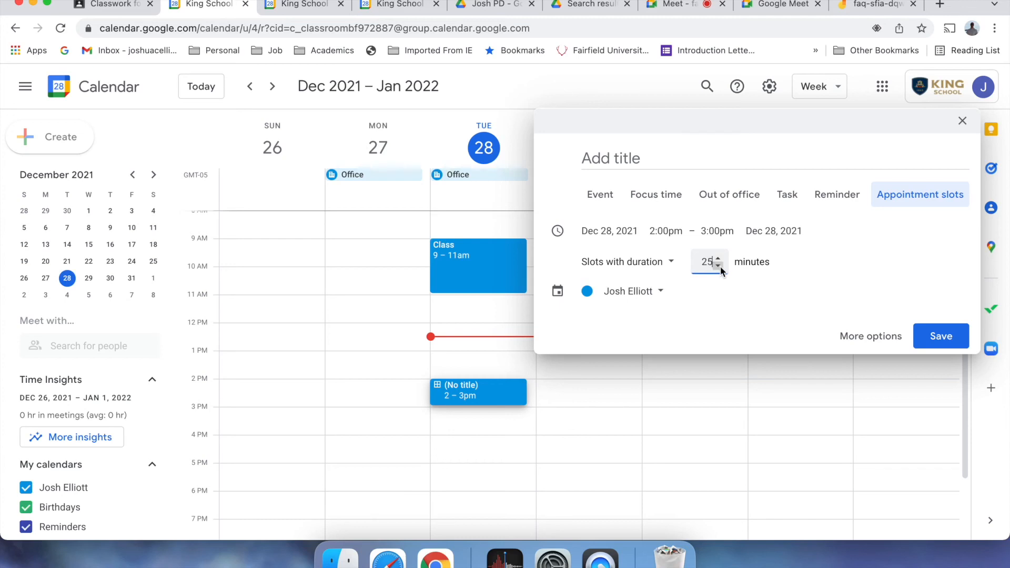
{"action": "double_click", "coordinate": [719, 265]}
{"action": "left_click", "coordinate": [889, 339]}
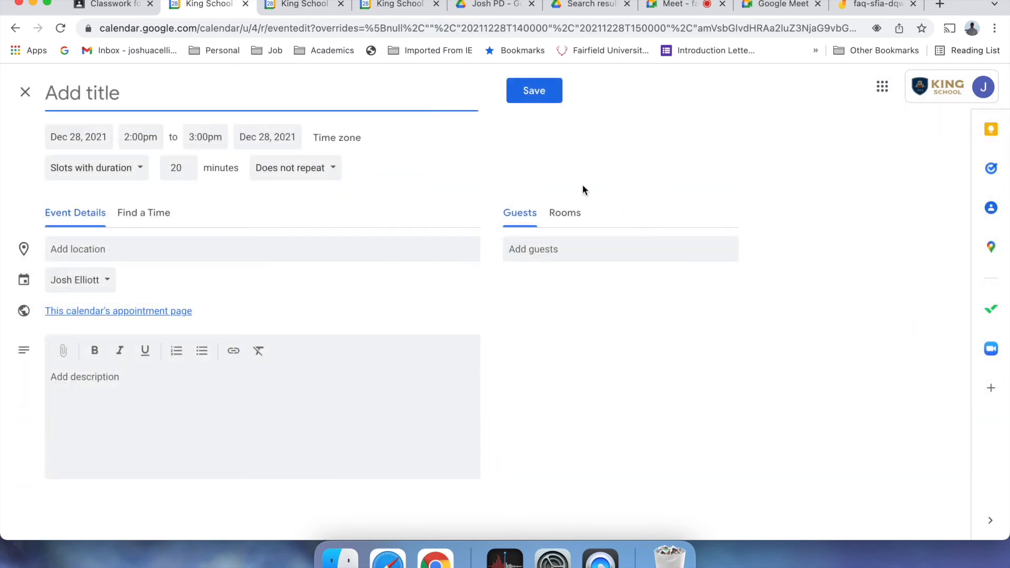
{"action": "left_click", "coordinate": [334, 172]}
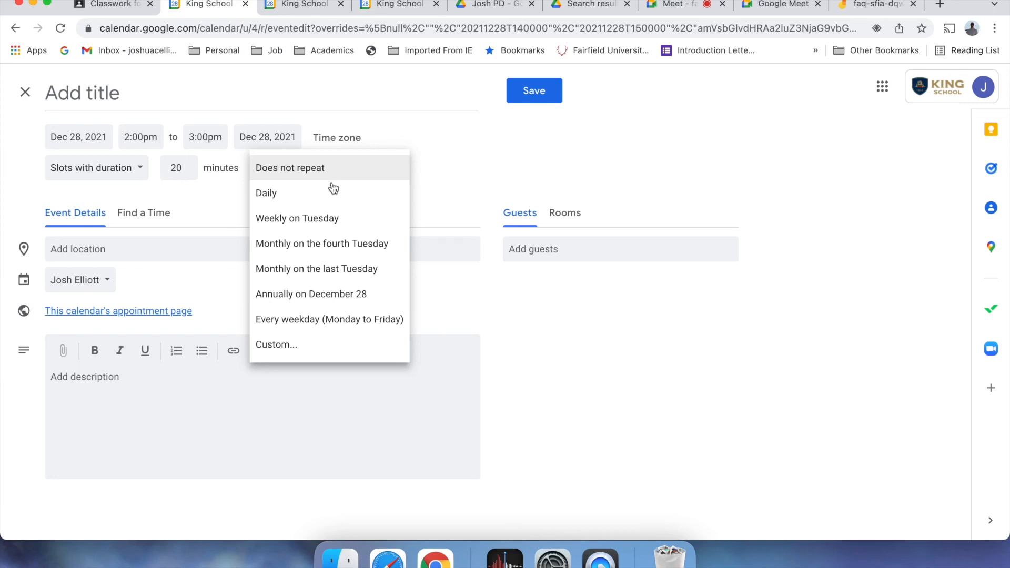
{"action": "left_click", "coordinate": [345, 319]}
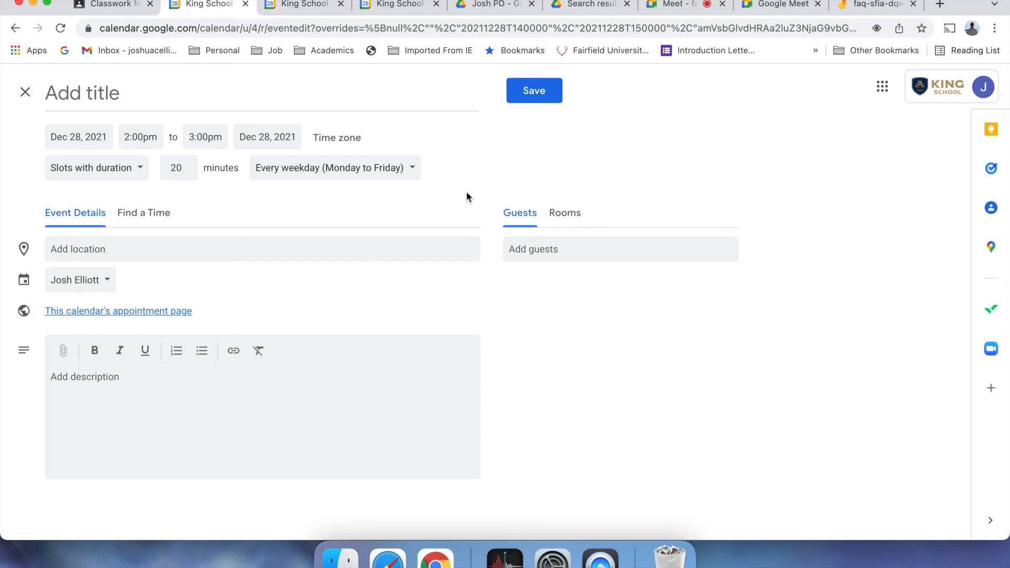
{"action": "left_click", "coordinate": [543, 90]}
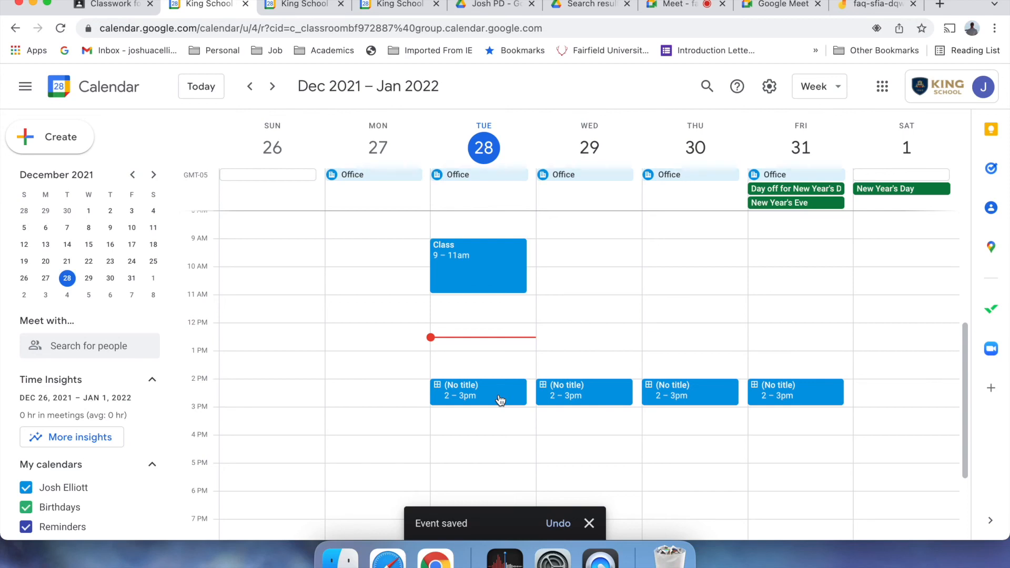
- Open the appointment sign-up page for Tuesday's slots, then go back to the Classwork tab
{"action": "left_click", "coordinate": [500, 399]}
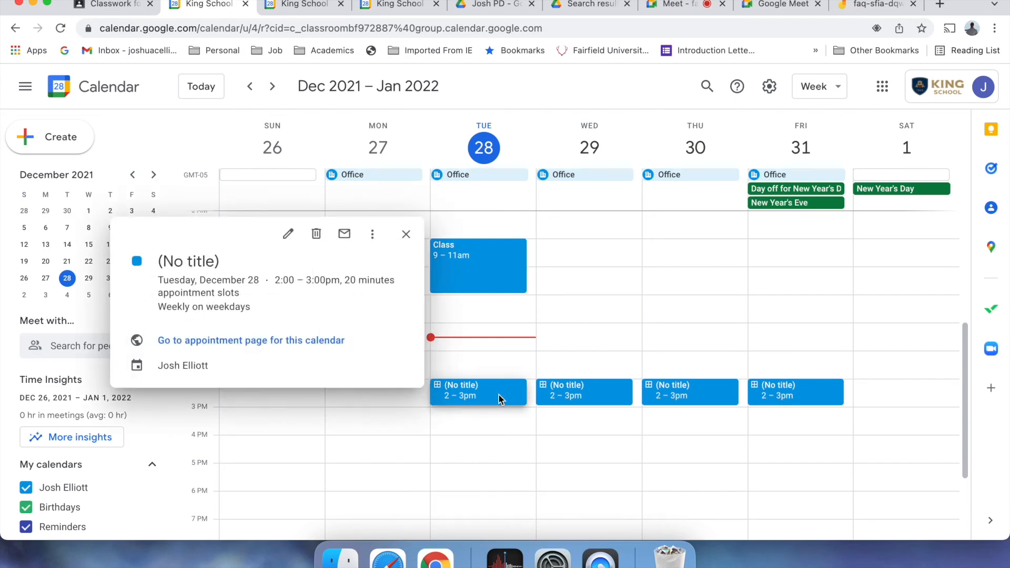
{"action": "left_click", "coordinate": [298, 341]}
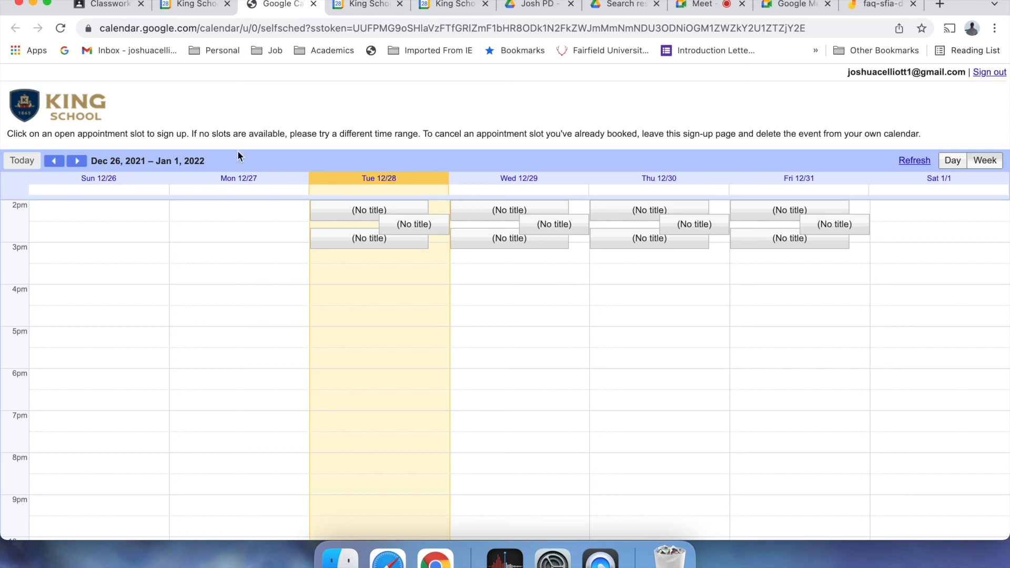
{"action": "left_click", "coordinate": [106, 6]}
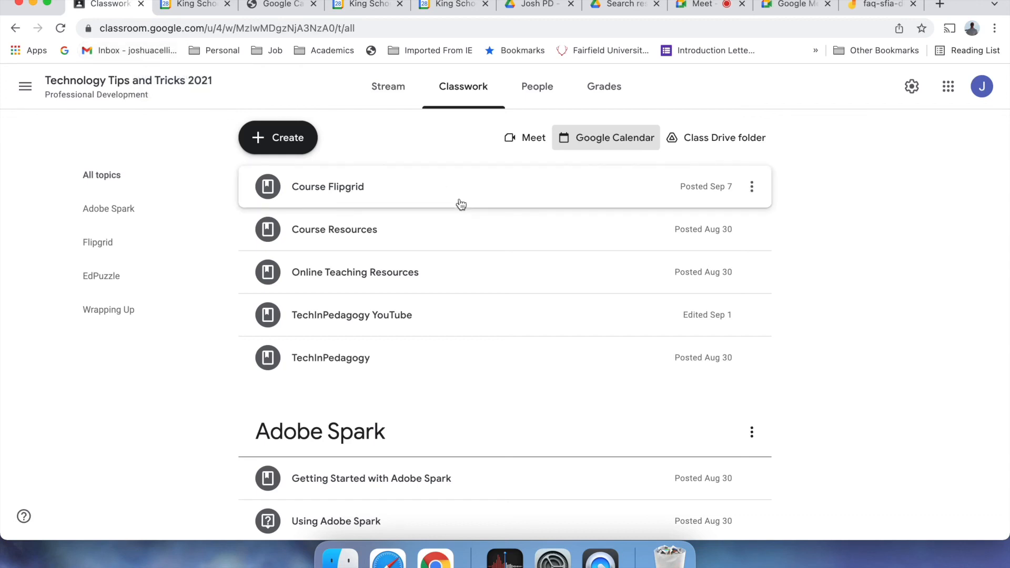
- On the Technology Tips and Tricks 2021 Stream, start a new announcement to All students
{"action": "left_click", "coordinate": [410, 95]}
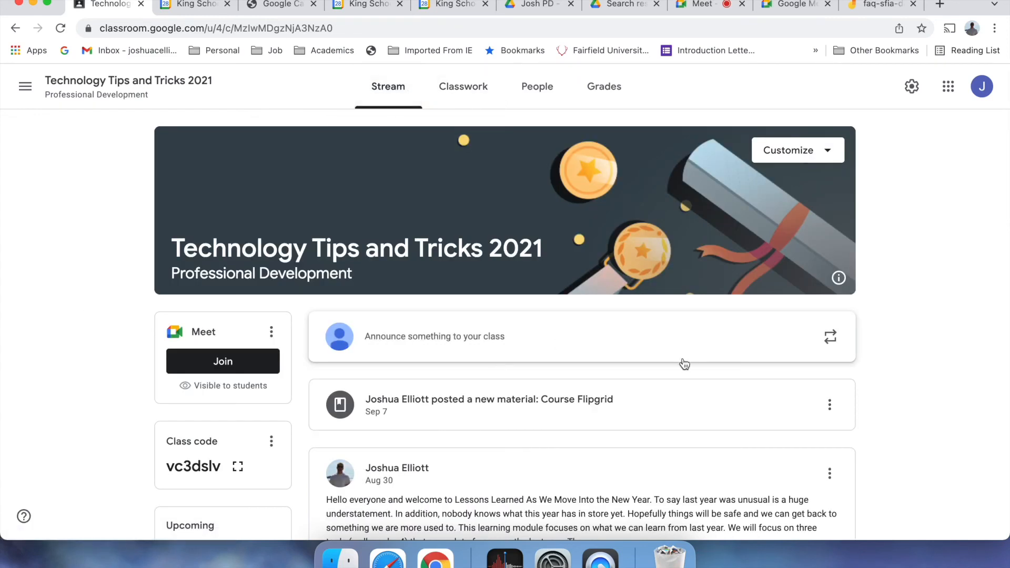
{"action": "left_click", "coordinate": [205, 13]}
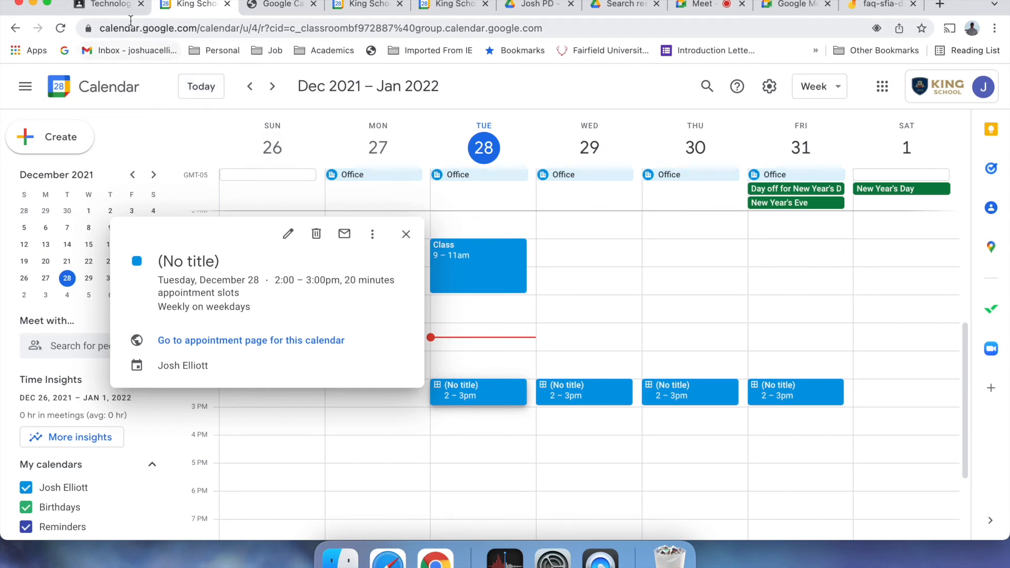
{"action": "left_click", "coordinate": [113, 6]}
{"action": "left_click", "coordinate": [451, 94]}
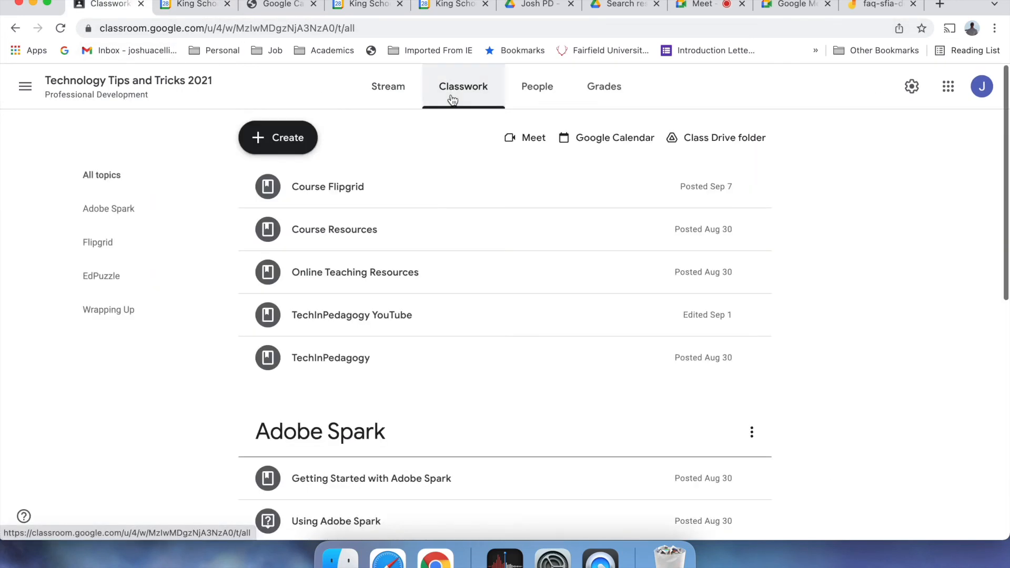
{"action": "left_click", "coordinate": [389, 89]}
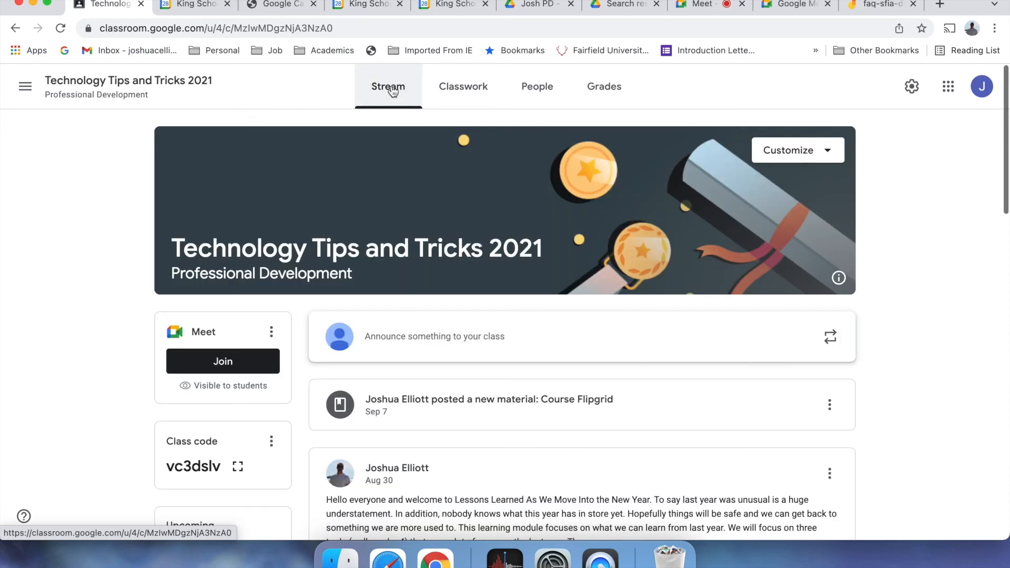
{"action": "left_click", "coordinate": [463, 342]}
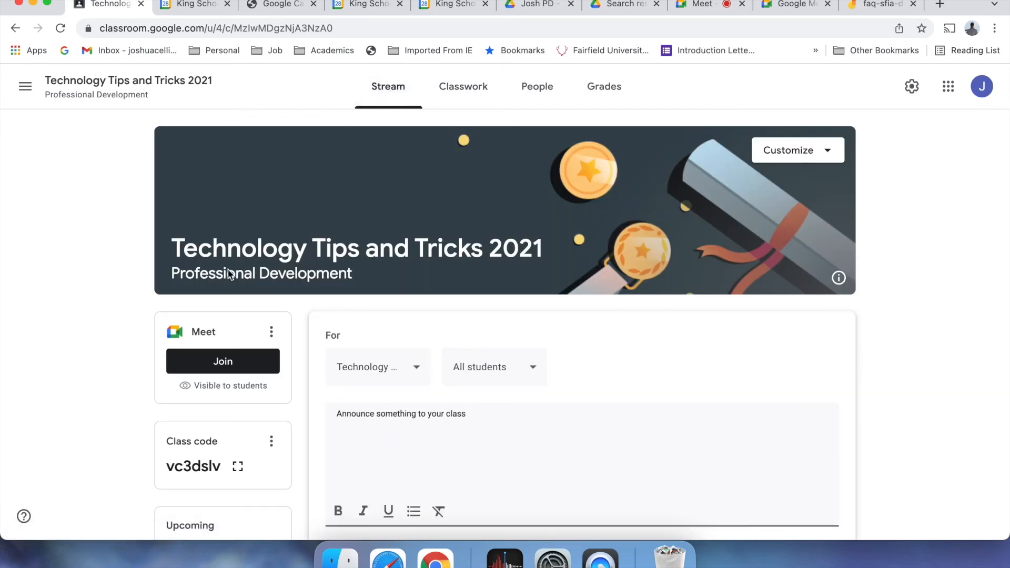